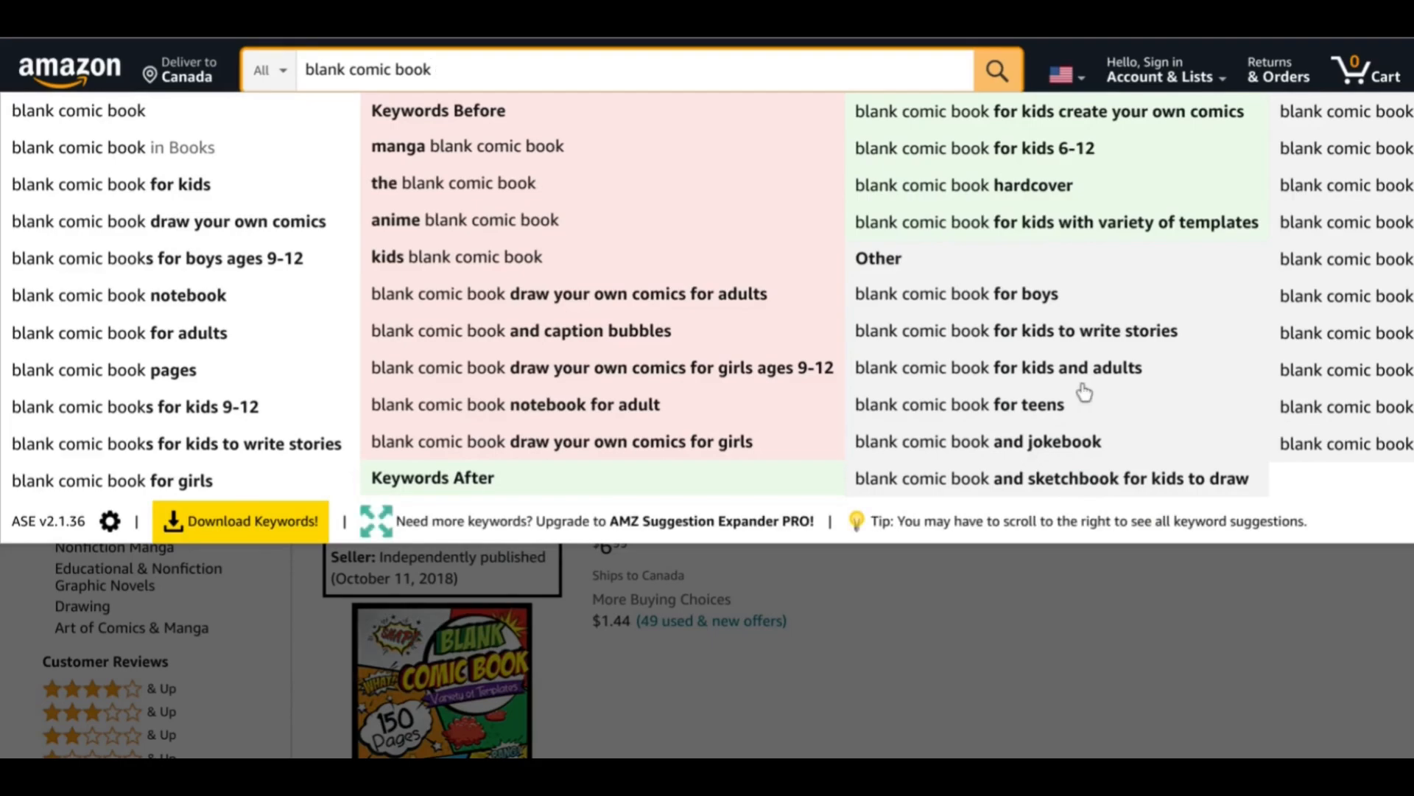
# Examine the remaining "blank comic book" keyword suggestions and the top search results for "blank comic book draw your own comics"
pyautogui.hscroll(4, 1085, 392)
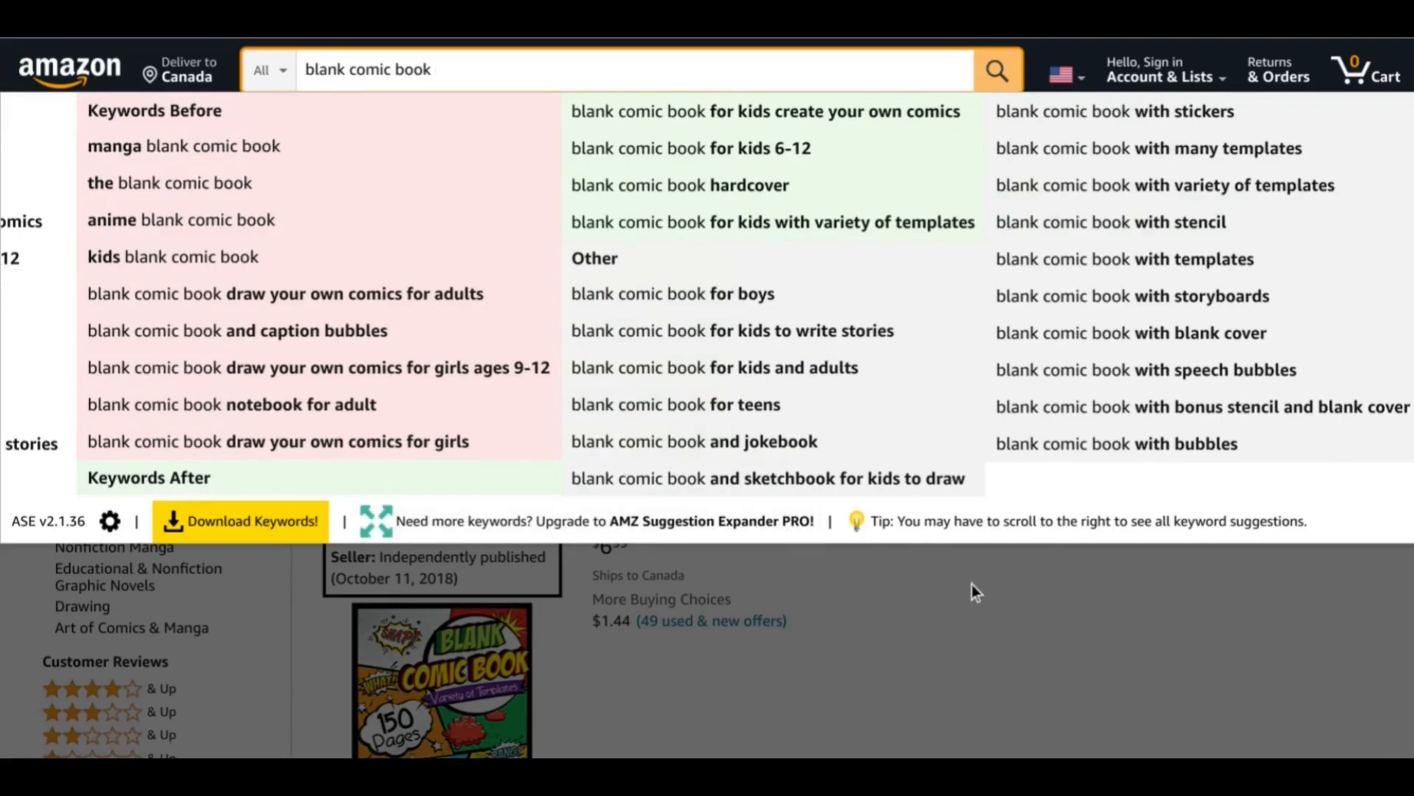
pyautogui.click(1024, 602)
pyautogui.scroll(-1, 1065, 488)
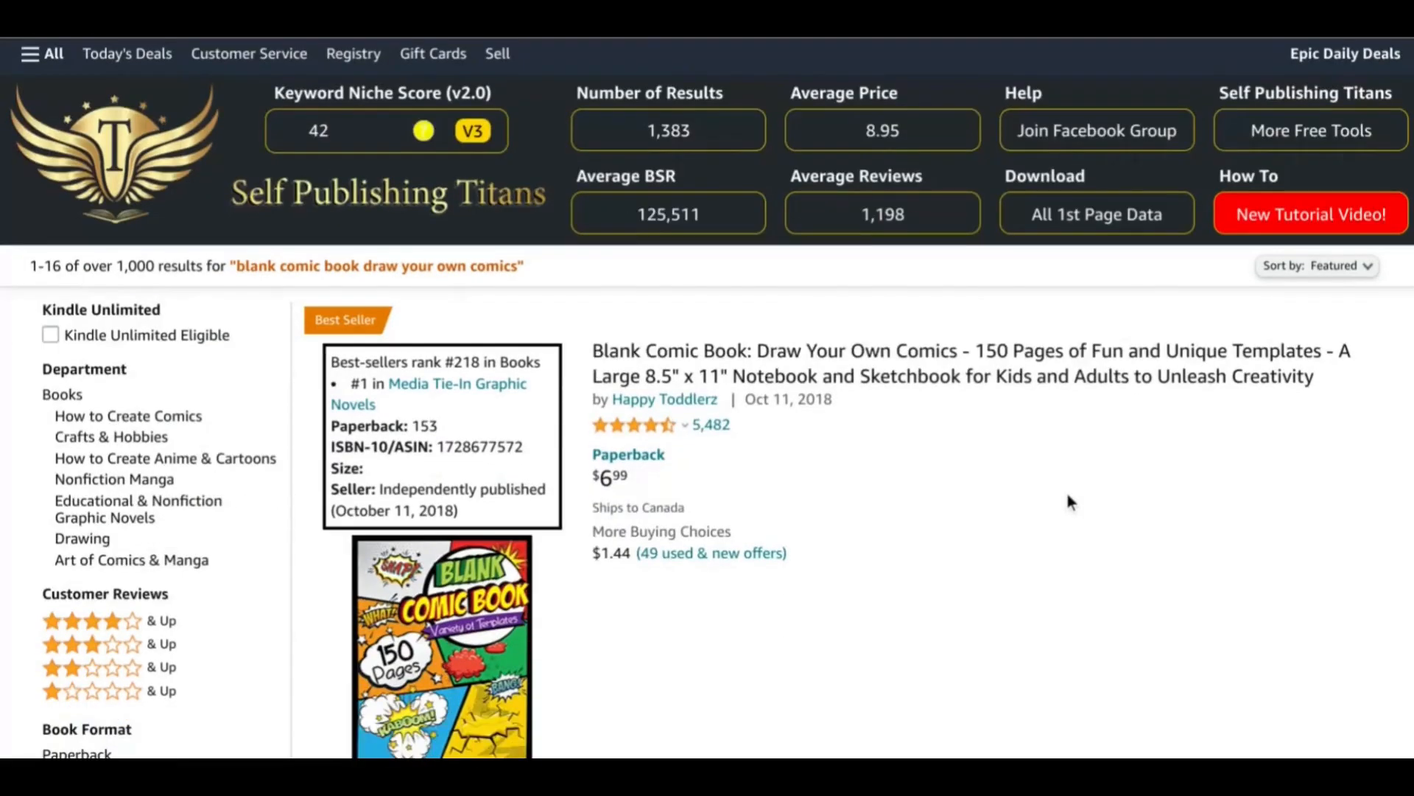
pyautogui.scroll(-2, 1067, 495)
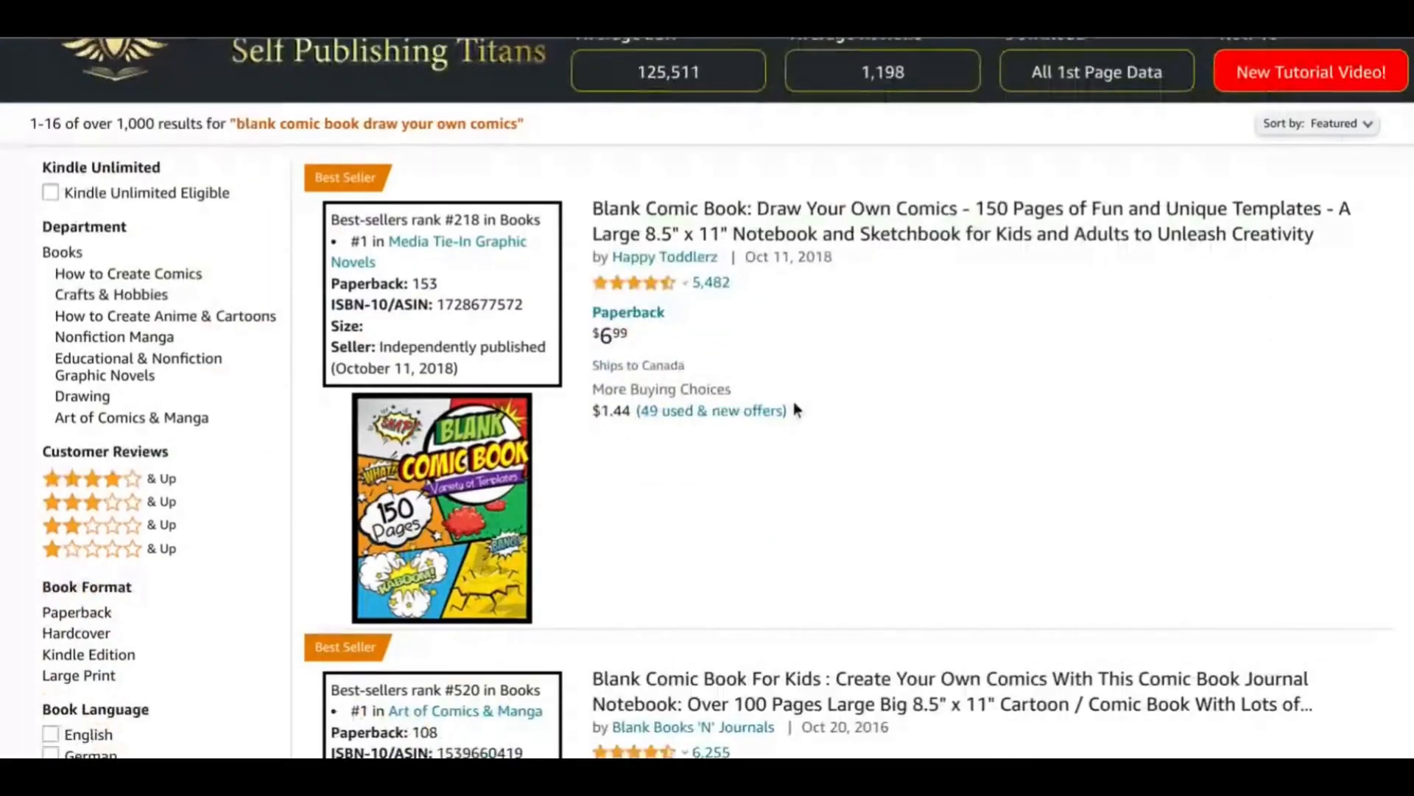
pyautogui.scroll(-1, 537, 431)
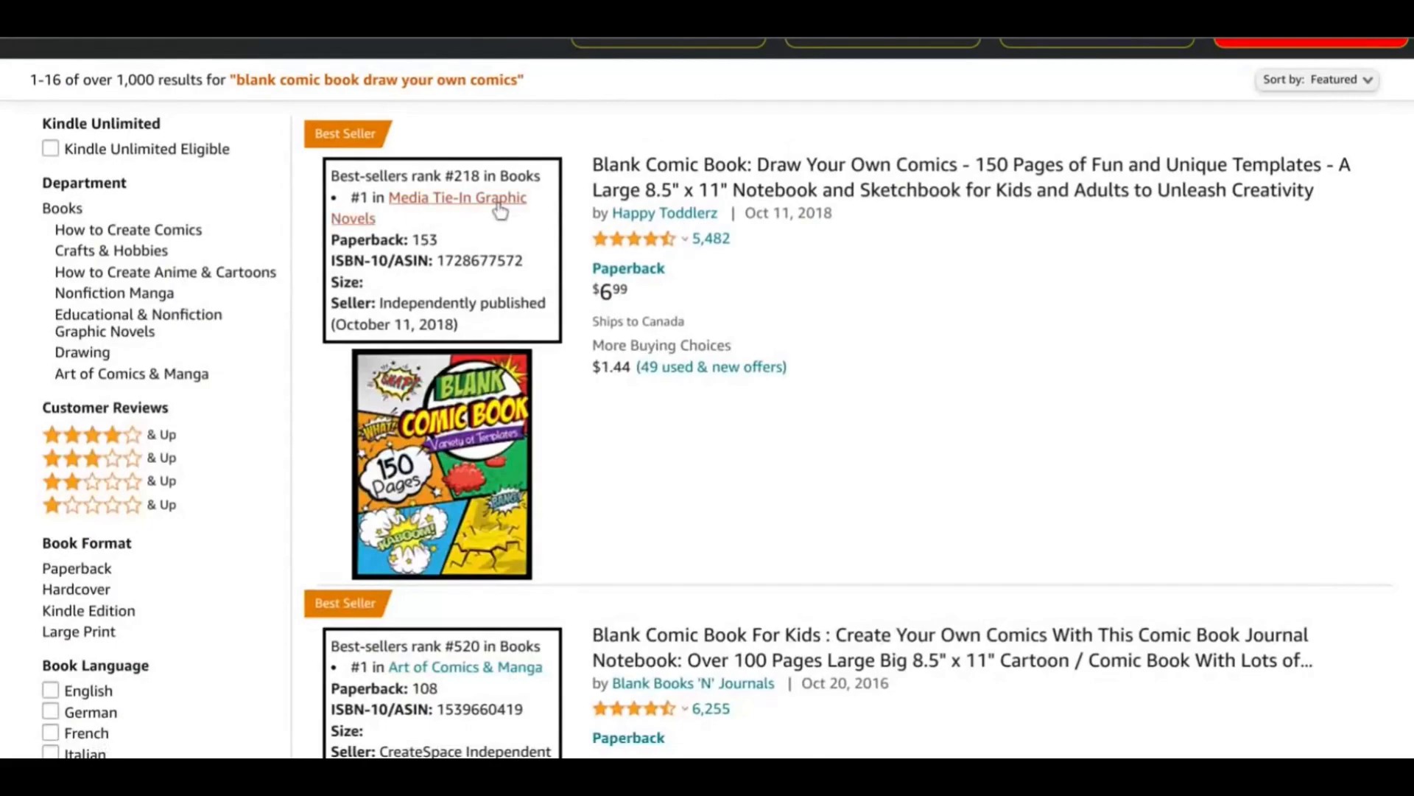
# Open the best-selling Blank Comic Book: Draw Your Own Comics result and bring up its paperback sample preview
pyautogui.click(669, 187)
pyautogui.scroll(-1, 674, 236)
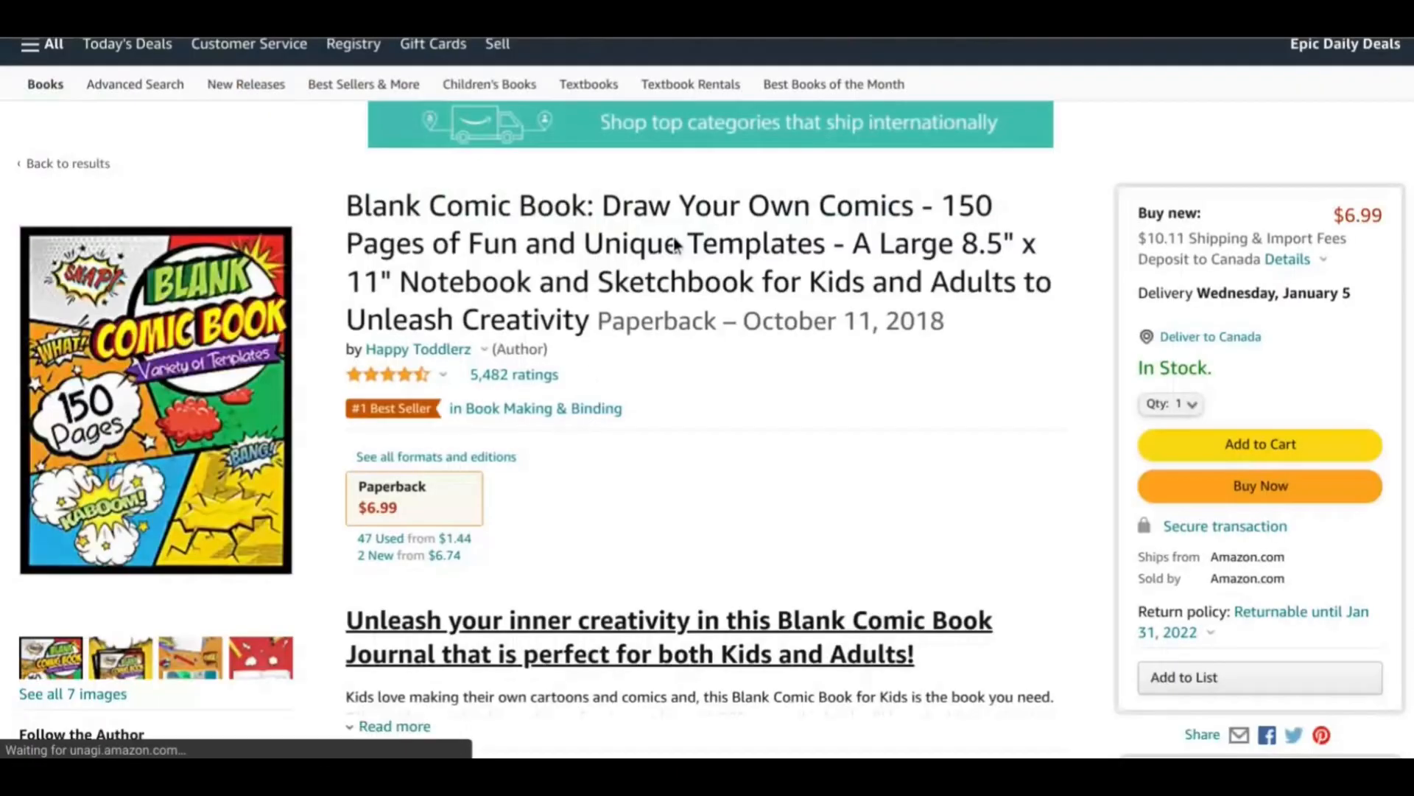
pyautogui.scroll(-1, 452, 290)
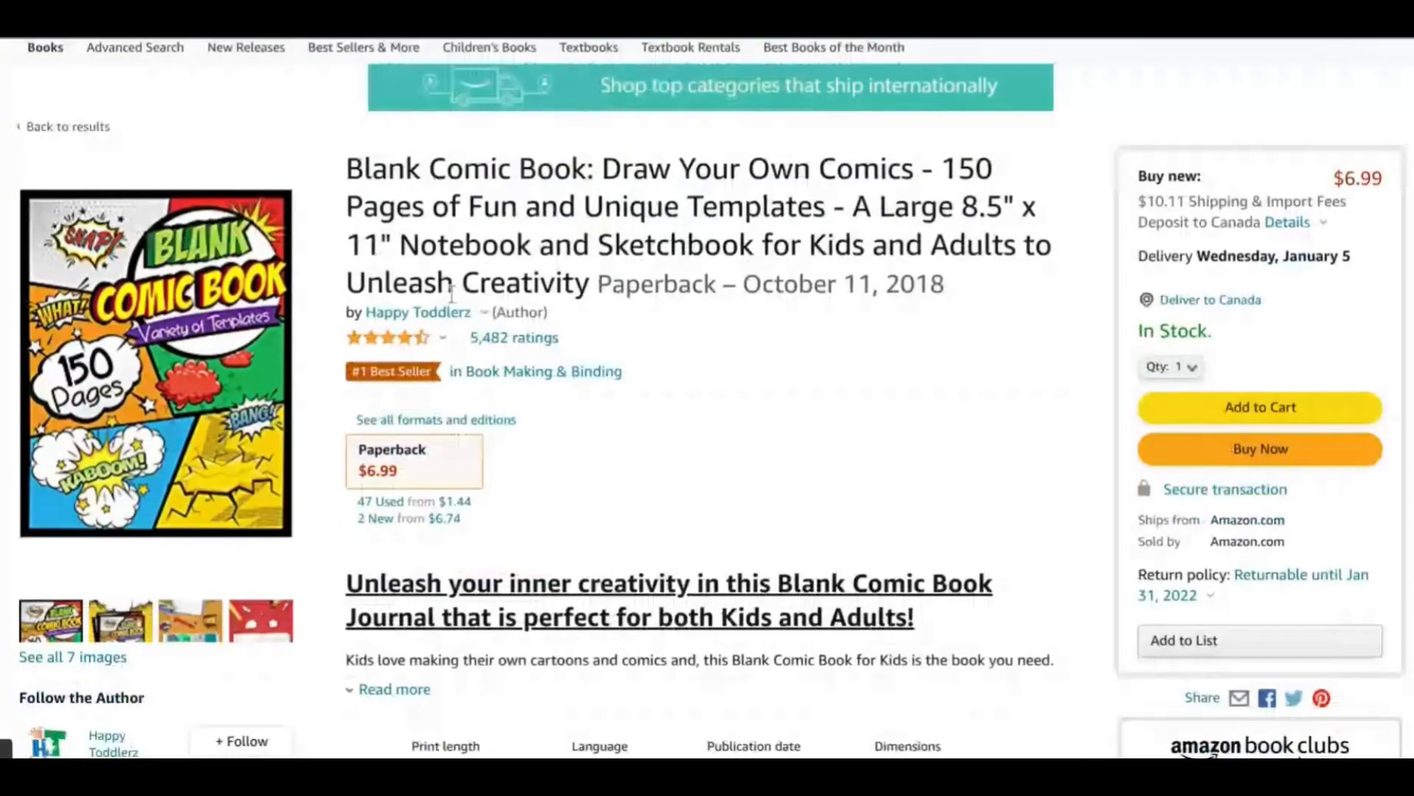
pyautogui.click(214, 308)
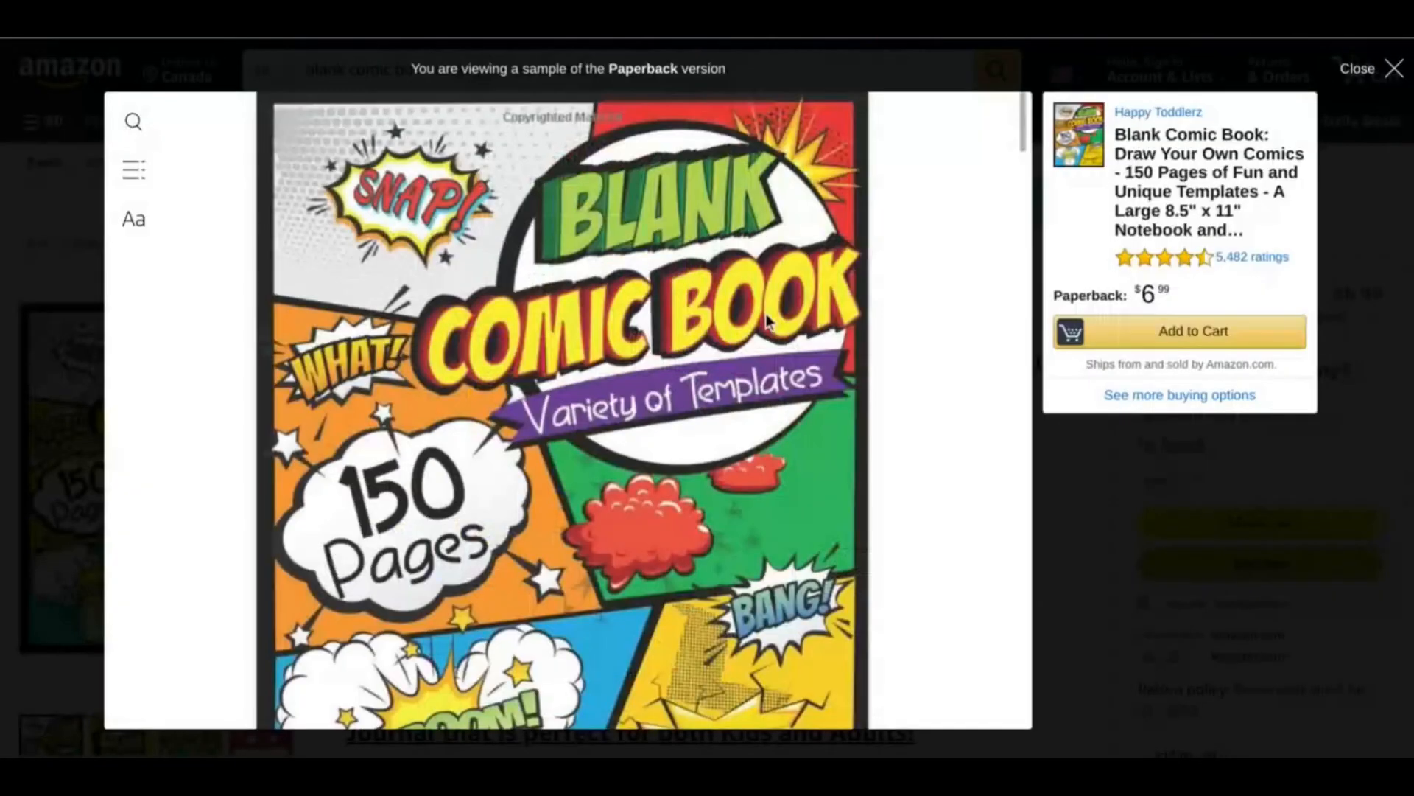
# Examine the sample's interior pages for panel layouts and speech bubble designs, from the cover onward
pyautogui.scroll(-3, 766, 312)
pyautogui.scroll(-5, 766, 312)
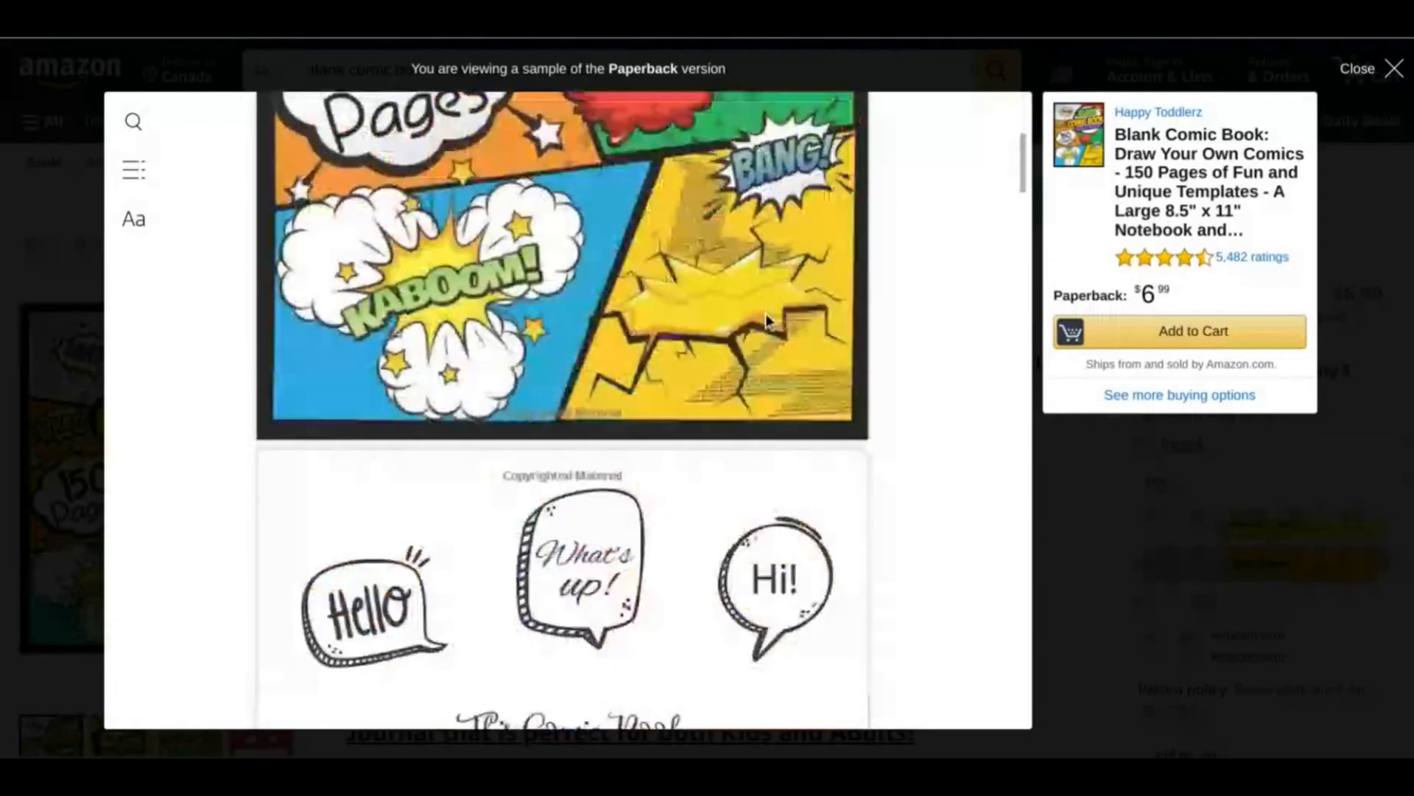
pyautogui.scroll(-7, 766, 312)
pyautogui.scroll(-6, 767, 318)
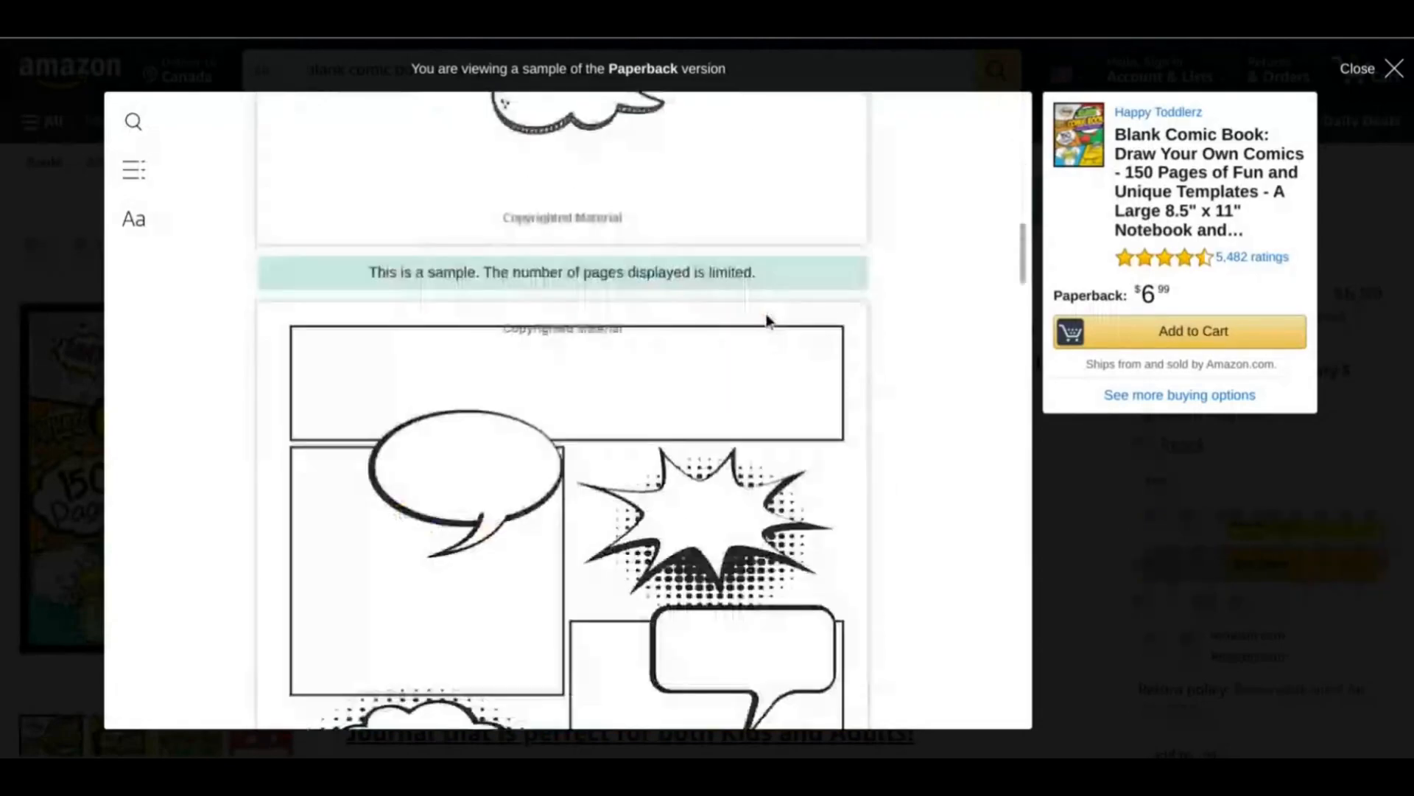
pyautogui.scroll(-3, 767, 318)
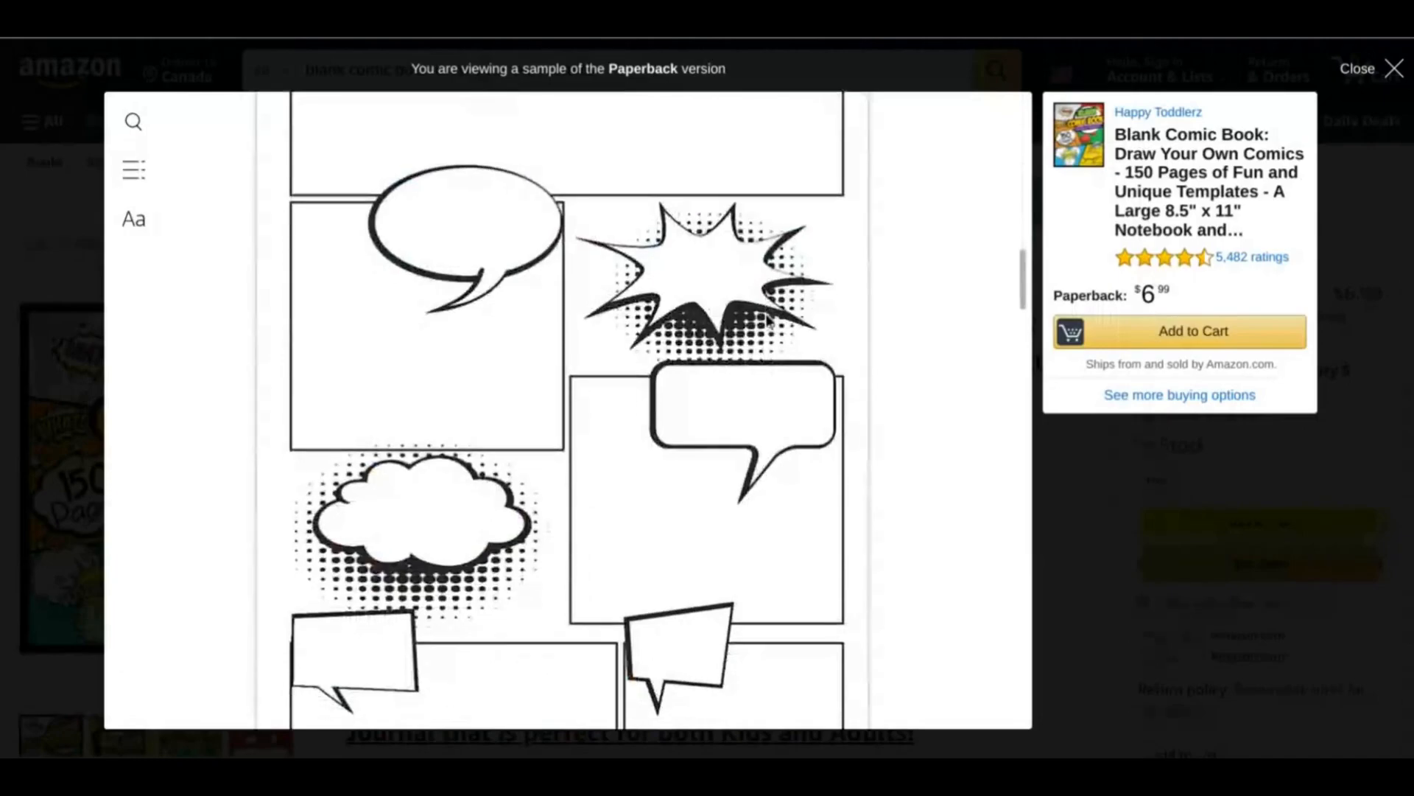
pyautogui.scroll(-3, 766, 319)
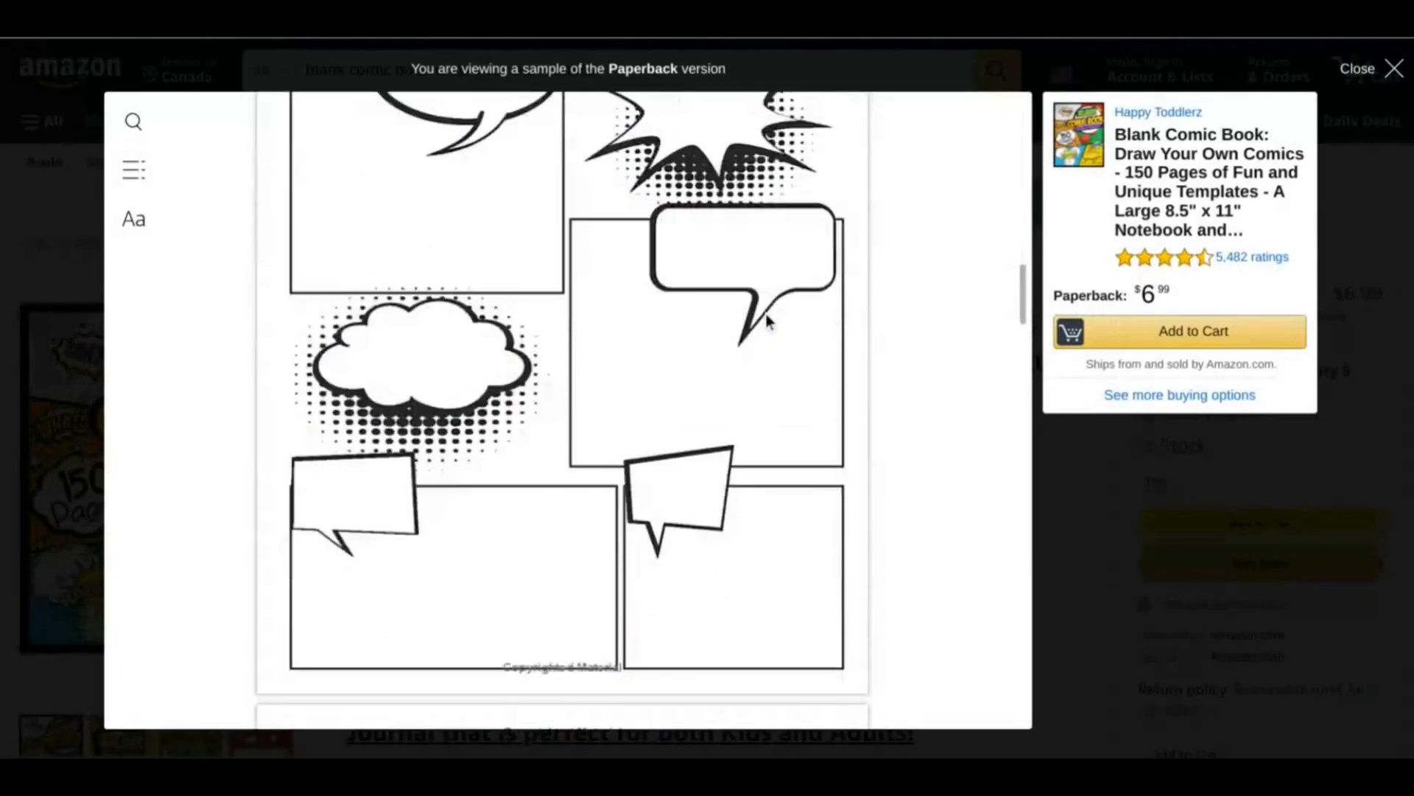
pyautogui.scroll(-3, 766, 319)
pyautogui.scroll(-2, 766, 318)
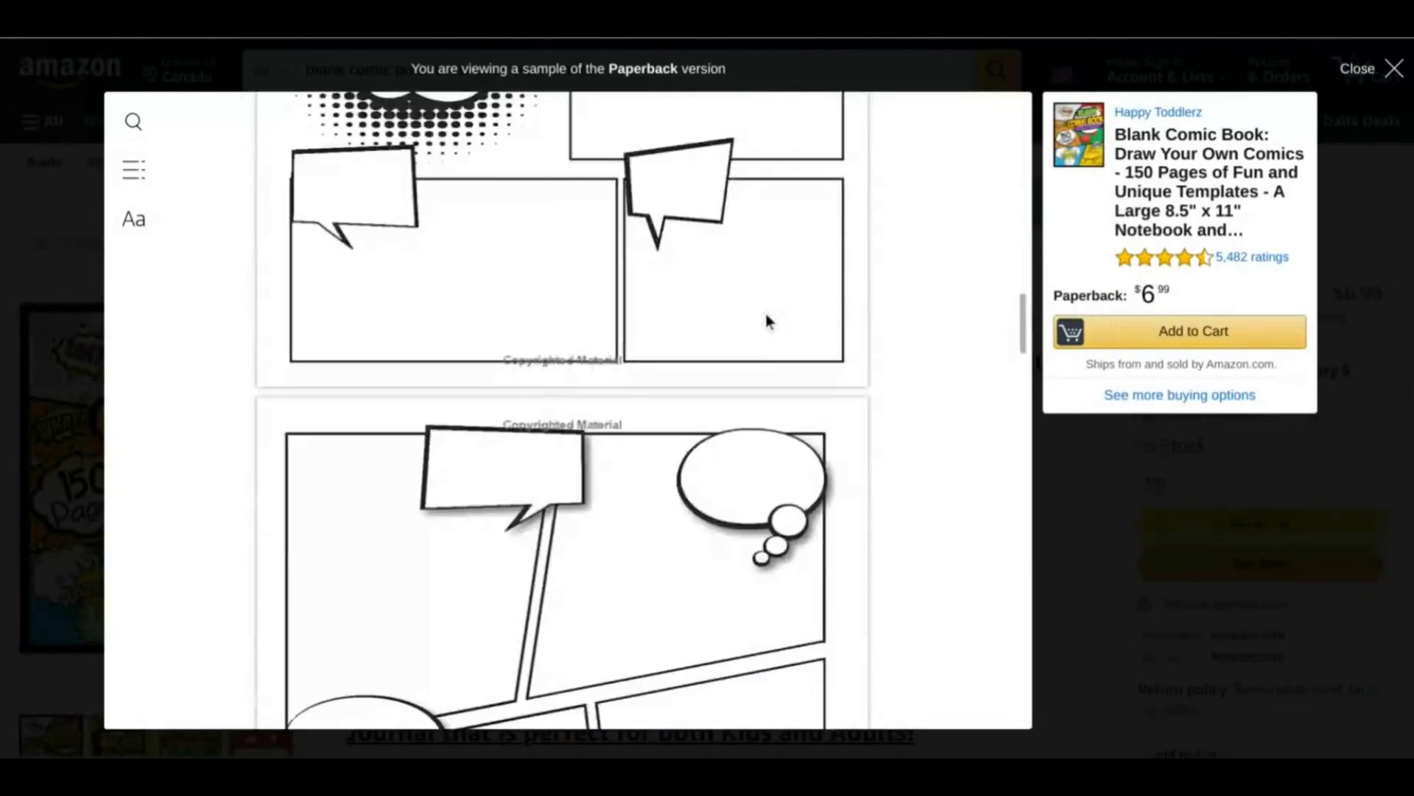
pyautogui.scroll(-3, 766, 318)
pyautogui.scroll(-2, 766, 318)
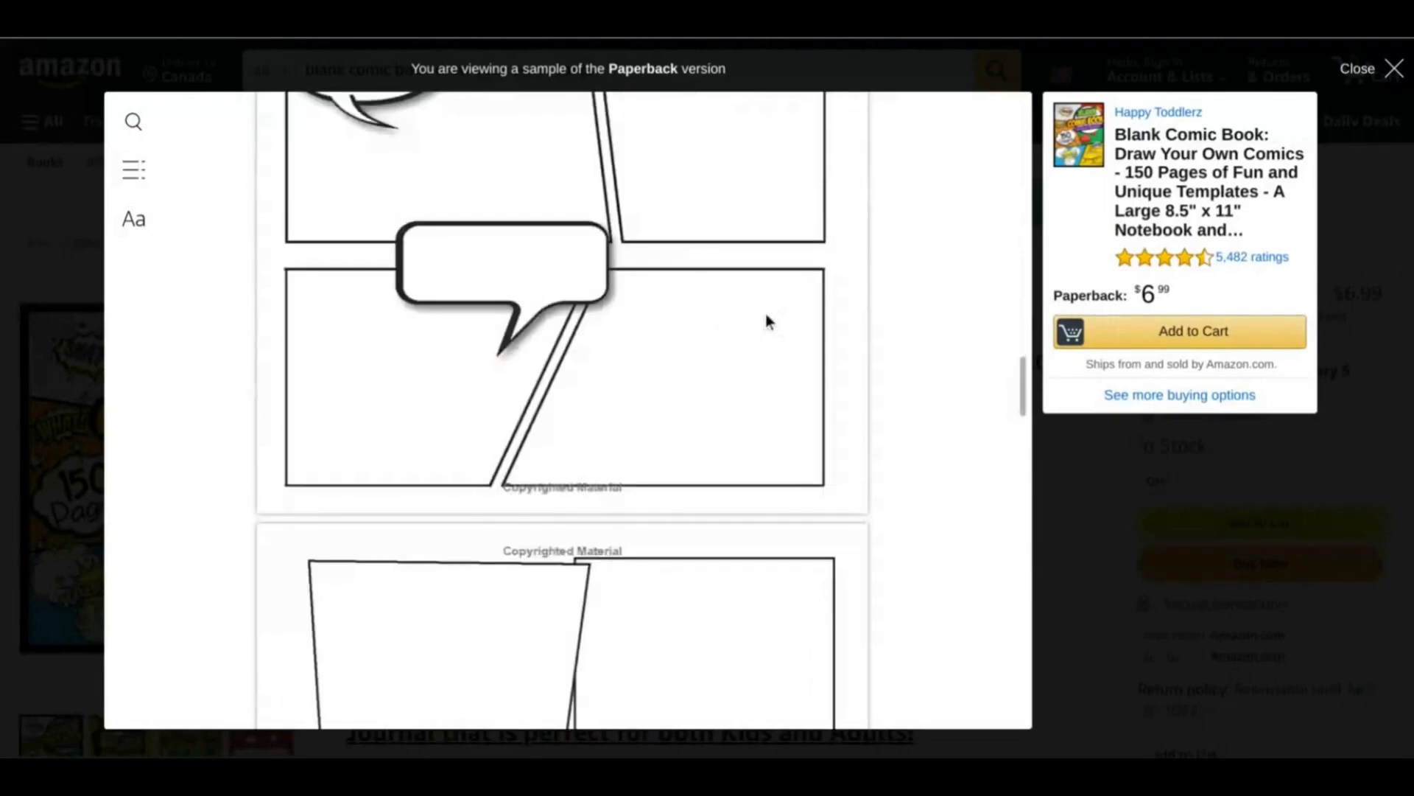
pyautogui.scroll(-5, 766, 318)
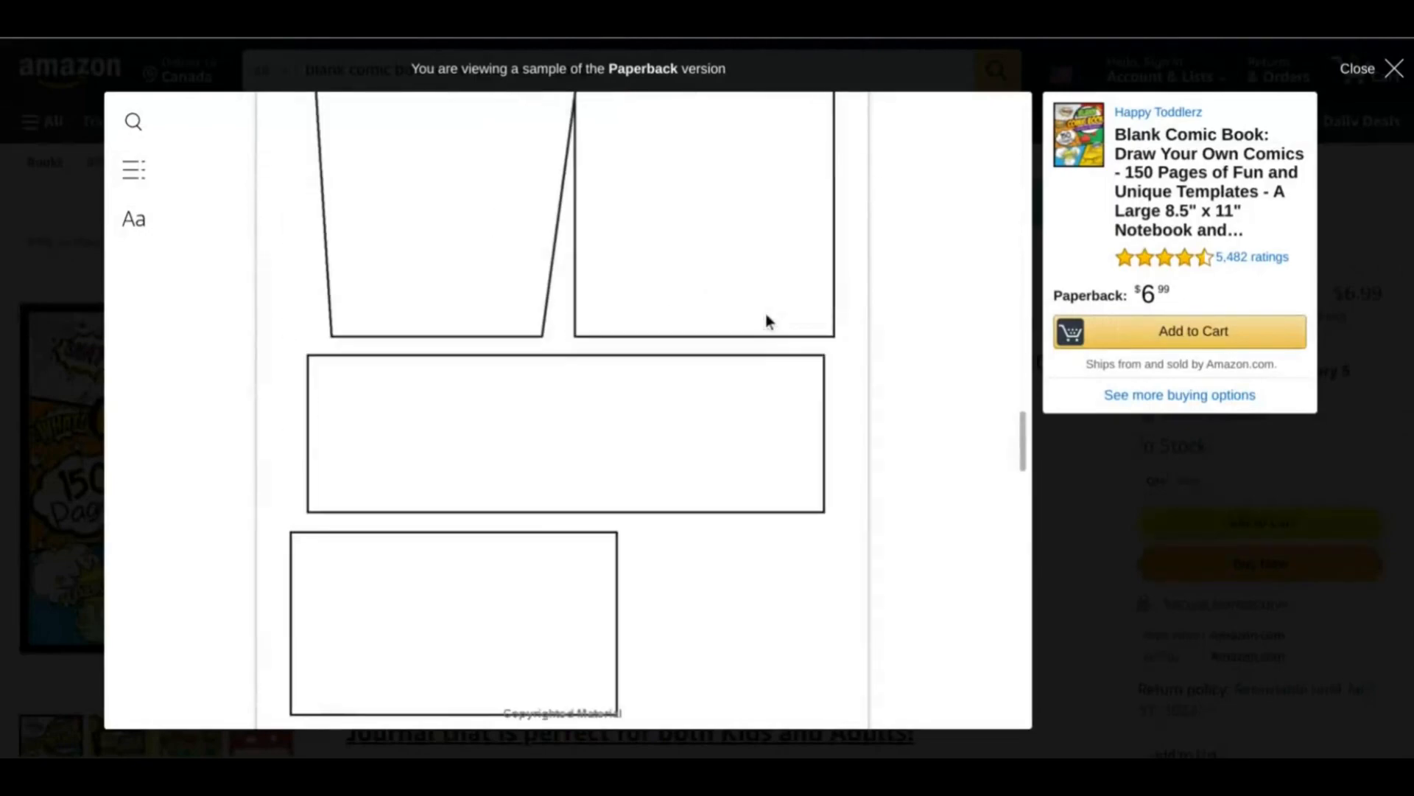
pyautogui.scroll(-4, 766, 318)
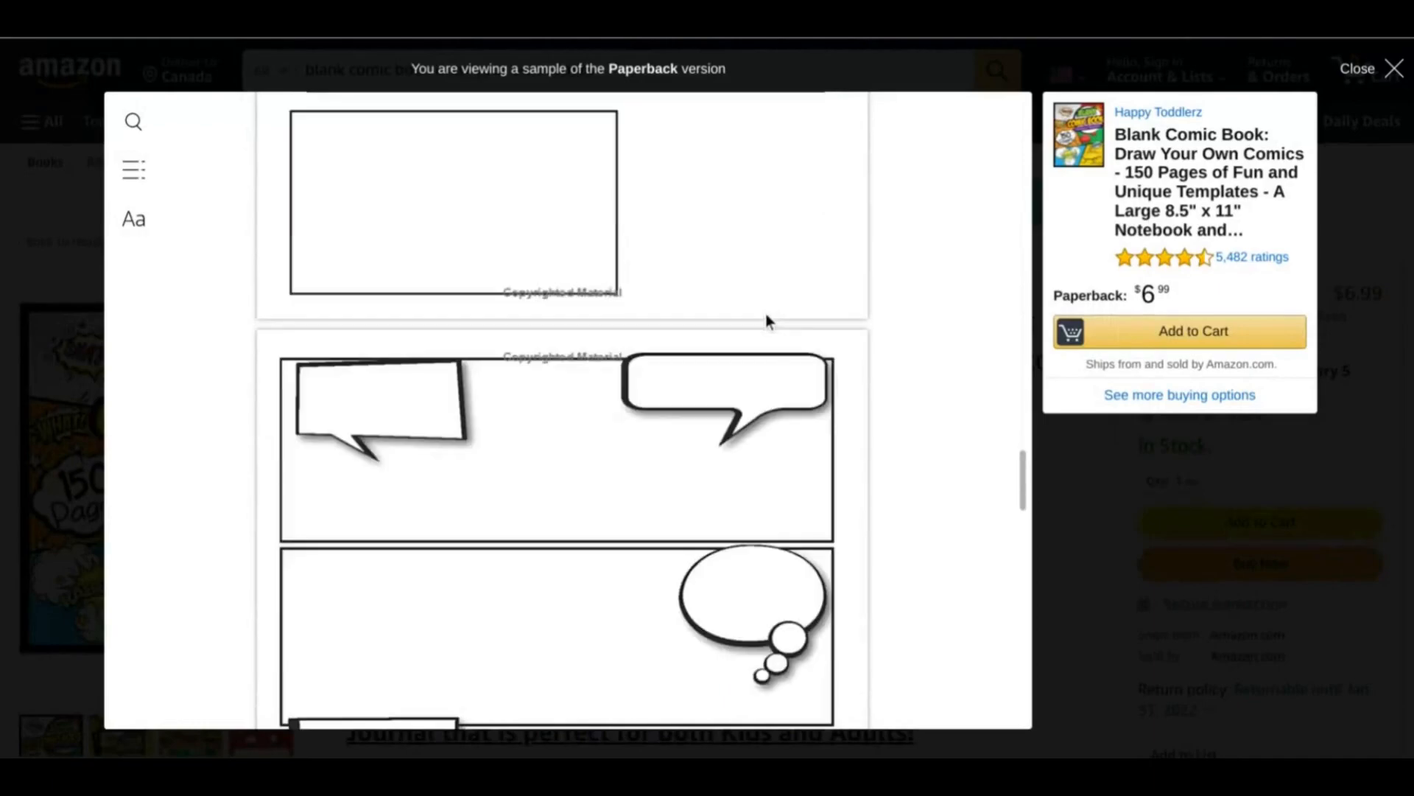
pyautogui.scroll(-5, 766, 319)
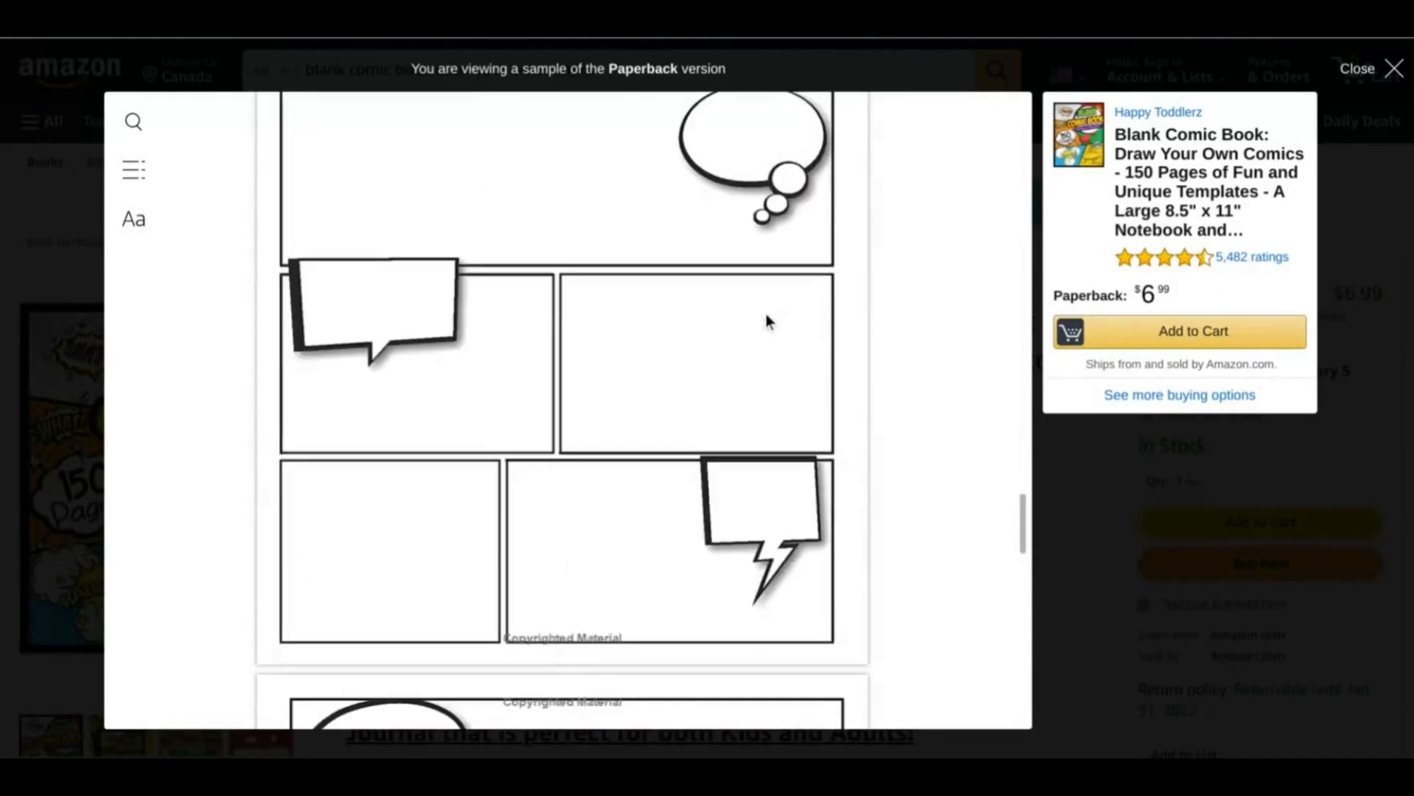
pyautogui.scroll(-7, 766, 318)
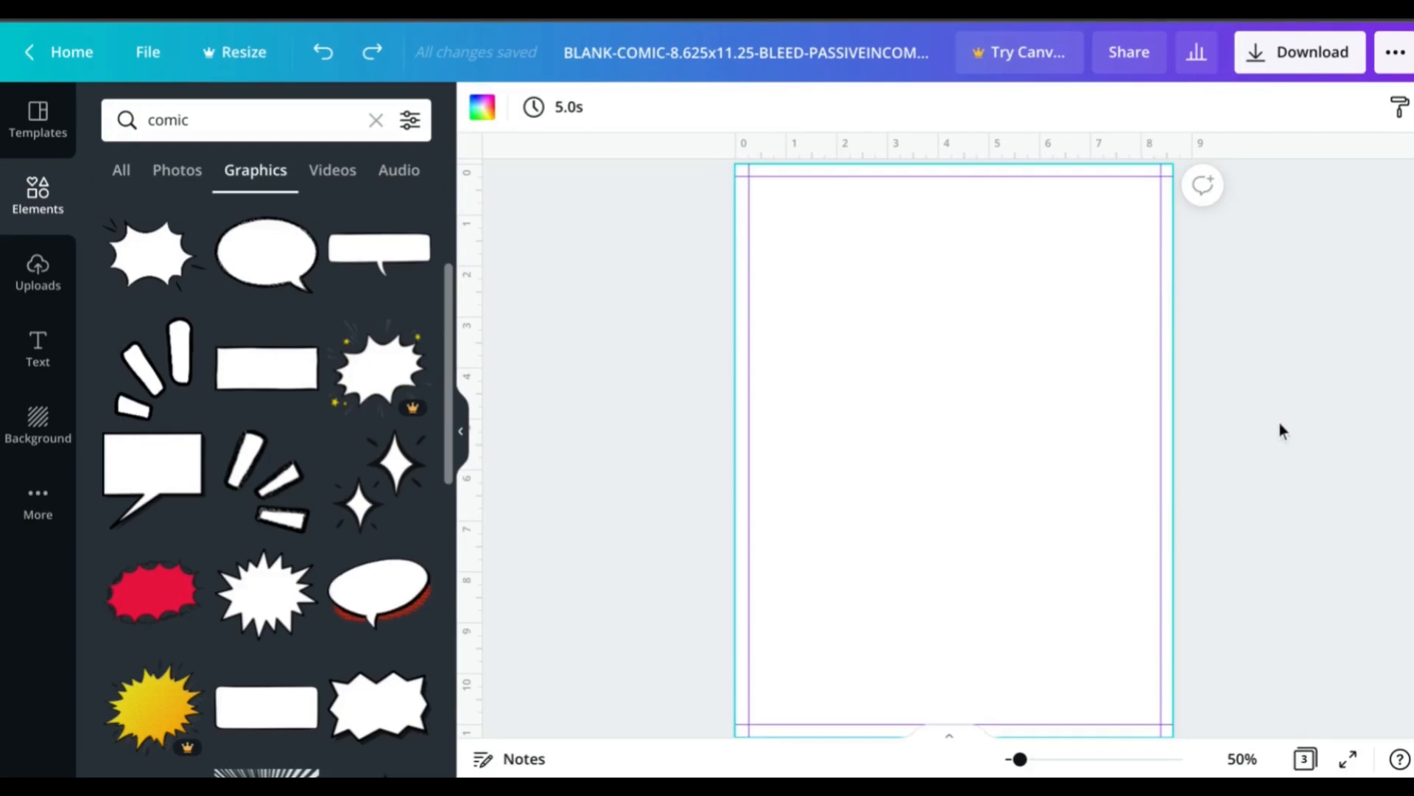
# Switch to the BLANK-COMIC design in Canva and check its ruler and guide display options
pyautogui.click(143, 55)
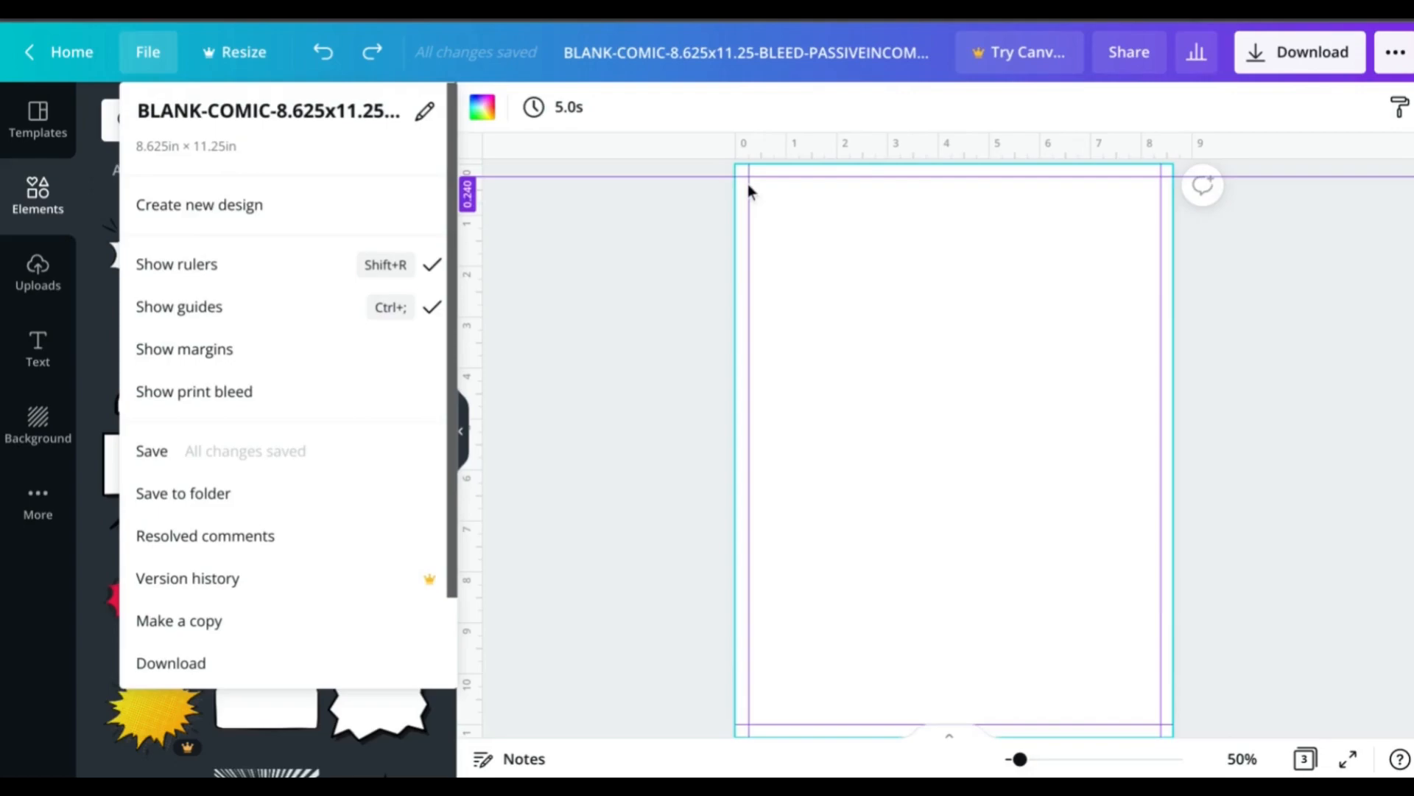
pyautogui.click(702, 190)
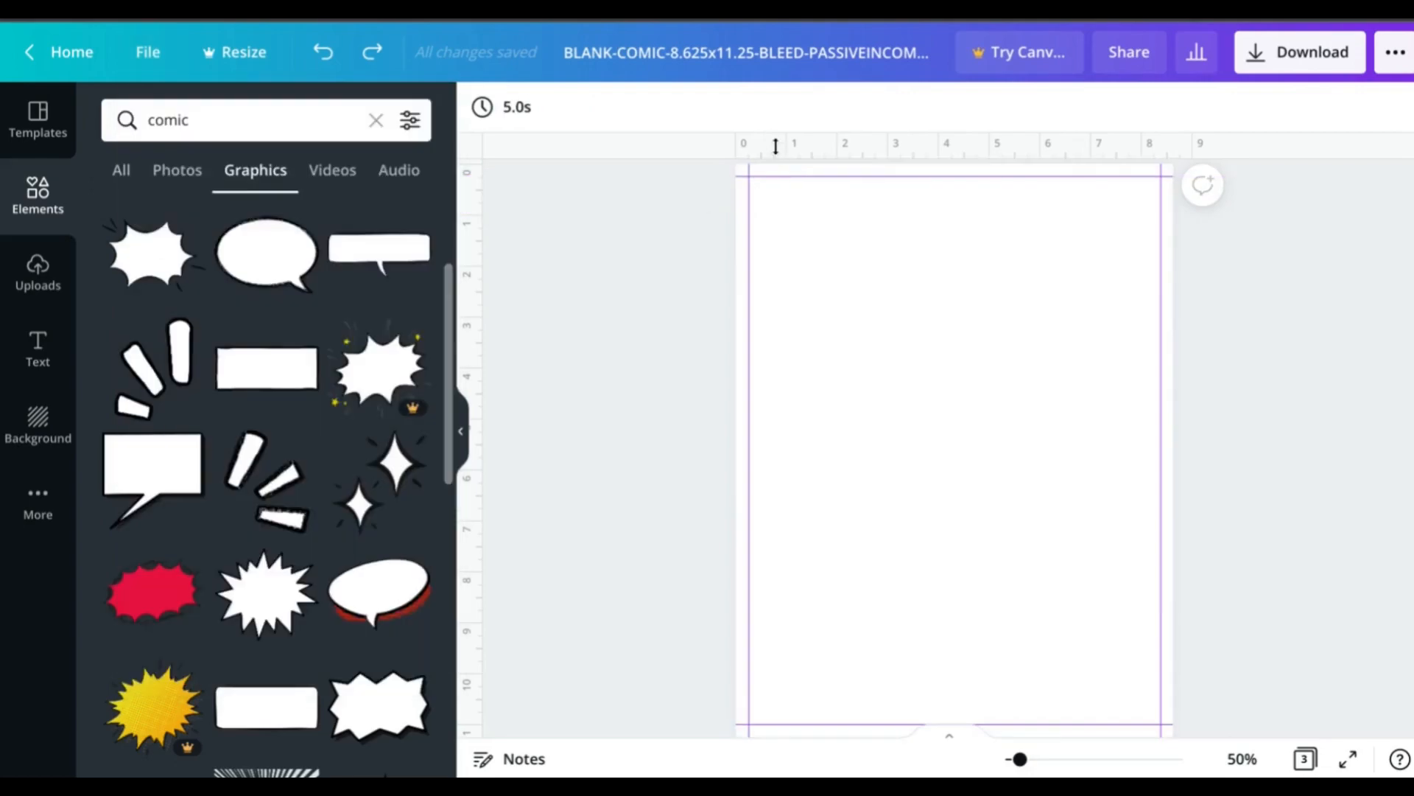
pyautogui.moveTo(777, 146); pyautogui.dragTo(811, 136)
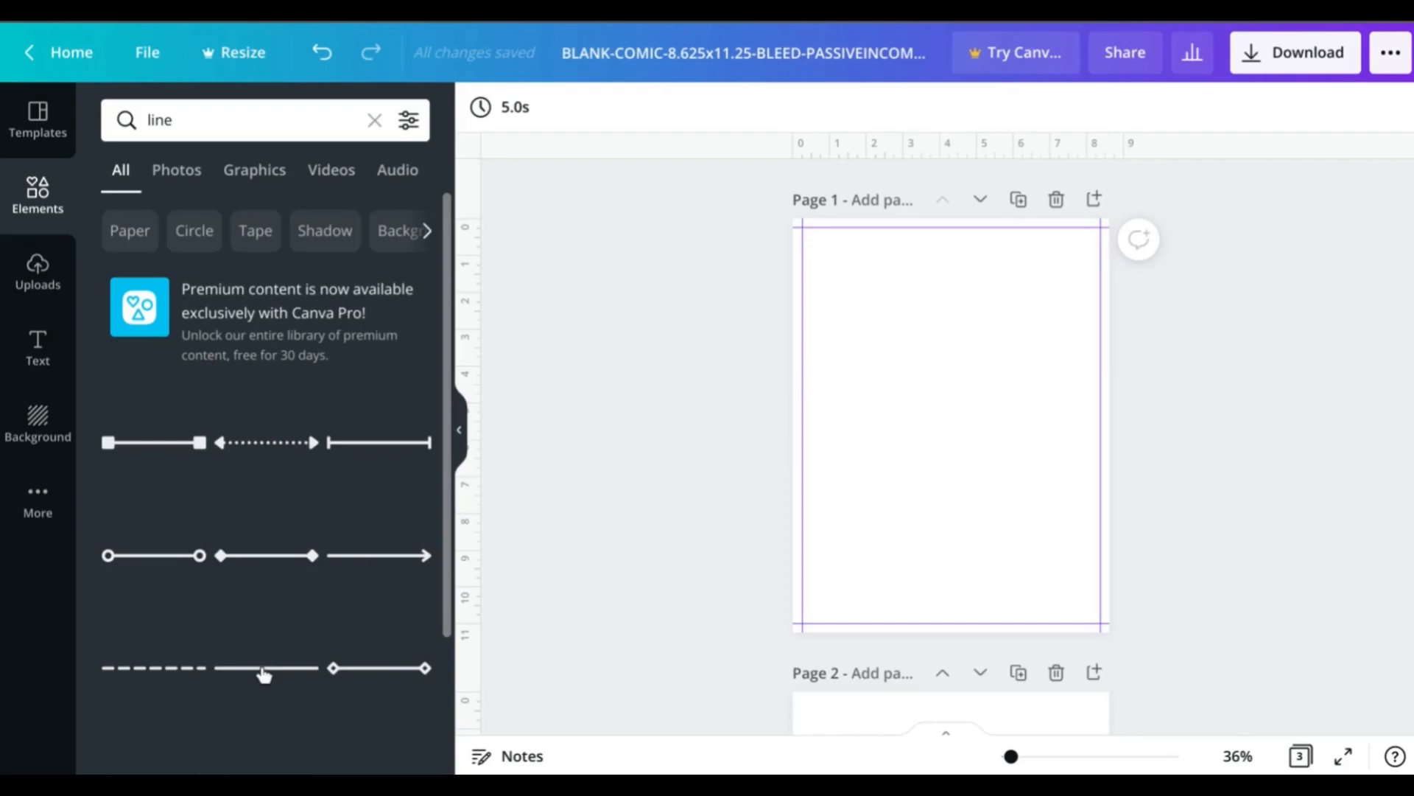
# Add a plain line to page 1 and lay out two end-to-end horizontal lines near the top, spanning between the side guides
pyautogui.click(264, 670)
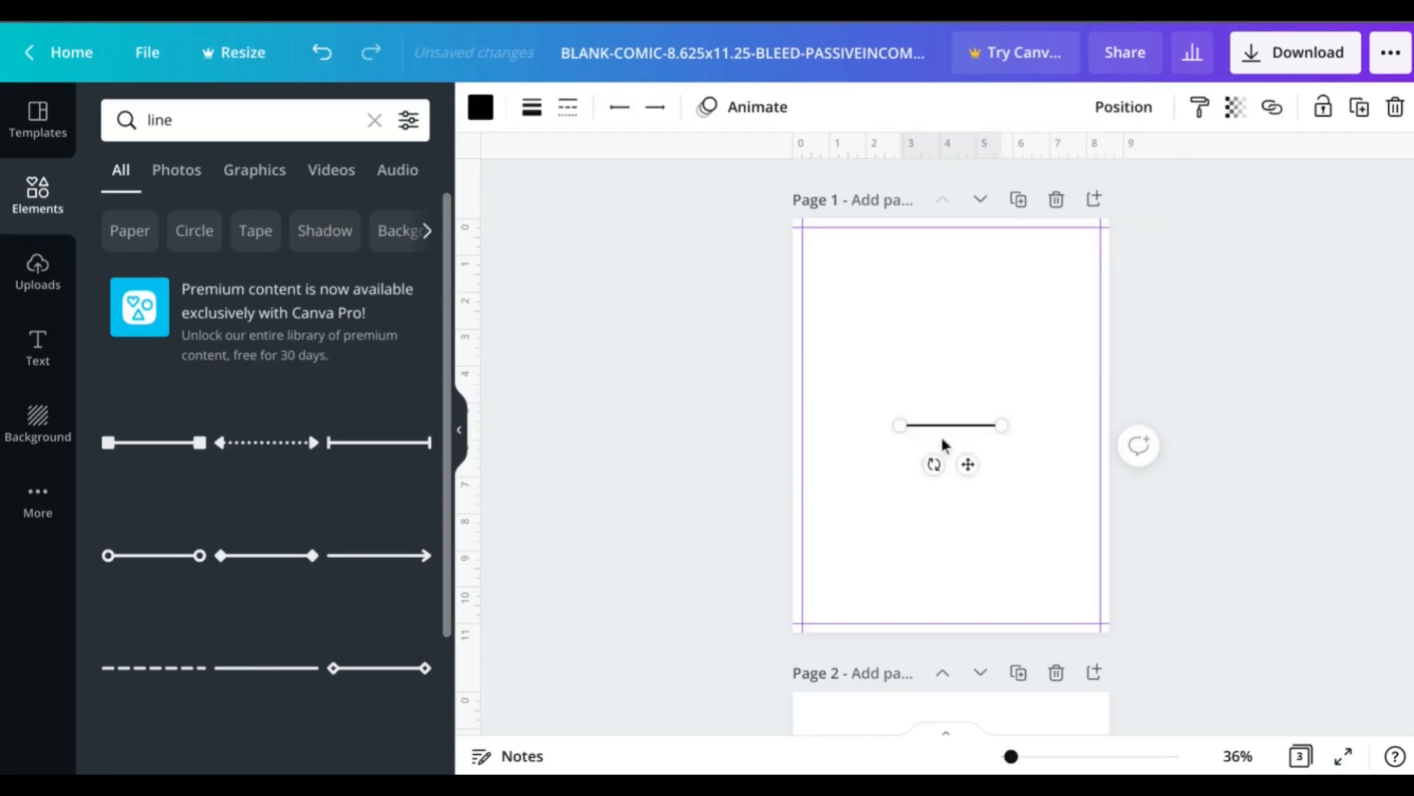
pyautogui.moveTo(973, 463); pyautogui.dragTo(948, 347)
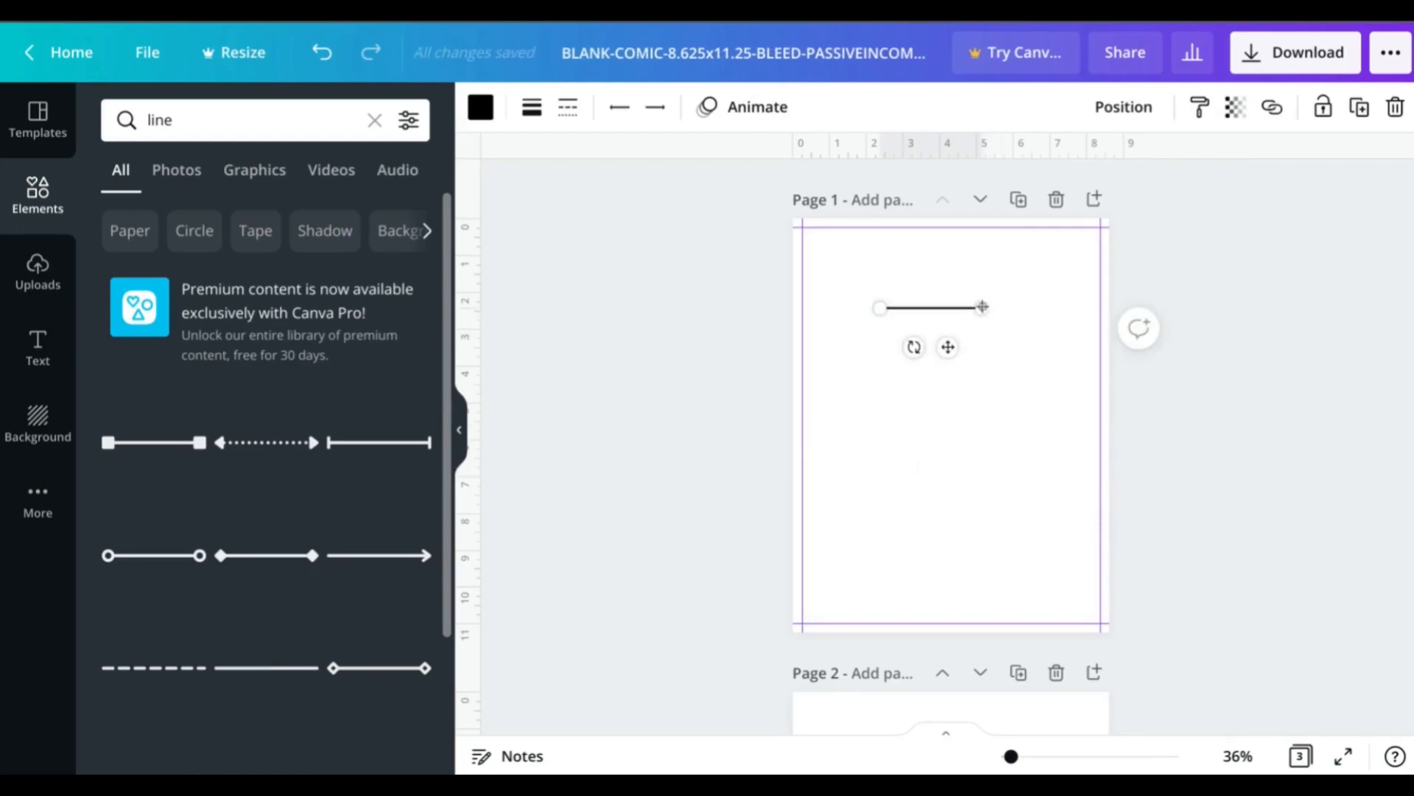
pyautogui.moveTo(982, 306)
pyautogui.mouseDown()
pyautogui.moveTo(1058, 307)
pyautogui.moveTo(1004, 308)
pyautogui.moveTo(1016, 311)
pyautogui.moveTo(987, 325)
pyautogui.mouseUp()
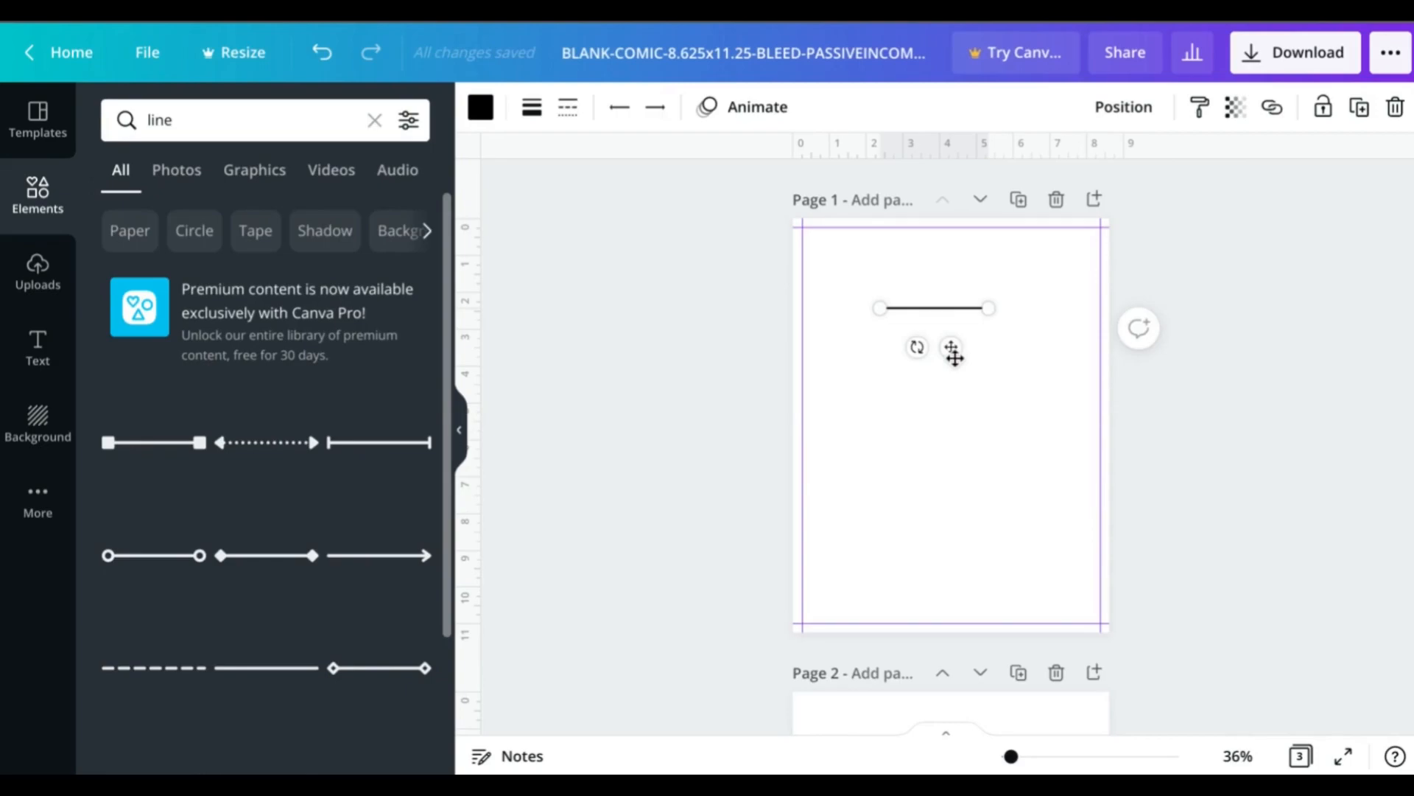
pyautogui.moveTo(953, 354); pyautogui.dragTo(949, 254)
pyautogui.moveTo(890, 292); pyautogui.dragTo(1032, 294)
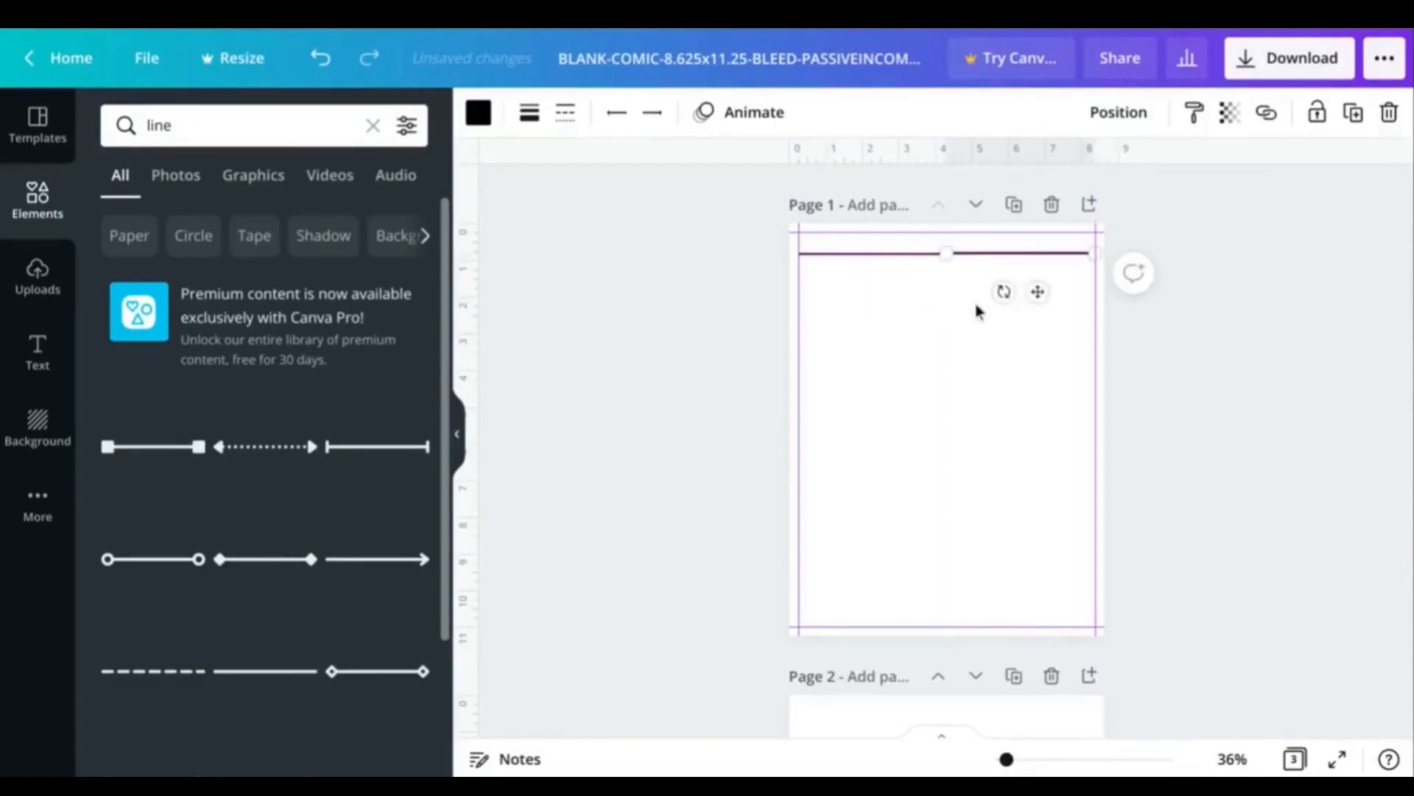
# Align the two horizontal lines near the top of page 1 by their top edges
pyautogui.keyDown('ctrl'); pyautogui.scroll(3, 976, 310); pyautogui.keyUp('ctrl')
pyautogui.scroll(2, 976, 310)
pyautogui.moveTo(1024, 357); pyautogui.dragTo(910, 280)
pyautogui.click(1149, 117)
pyautogui.click(877, 273)
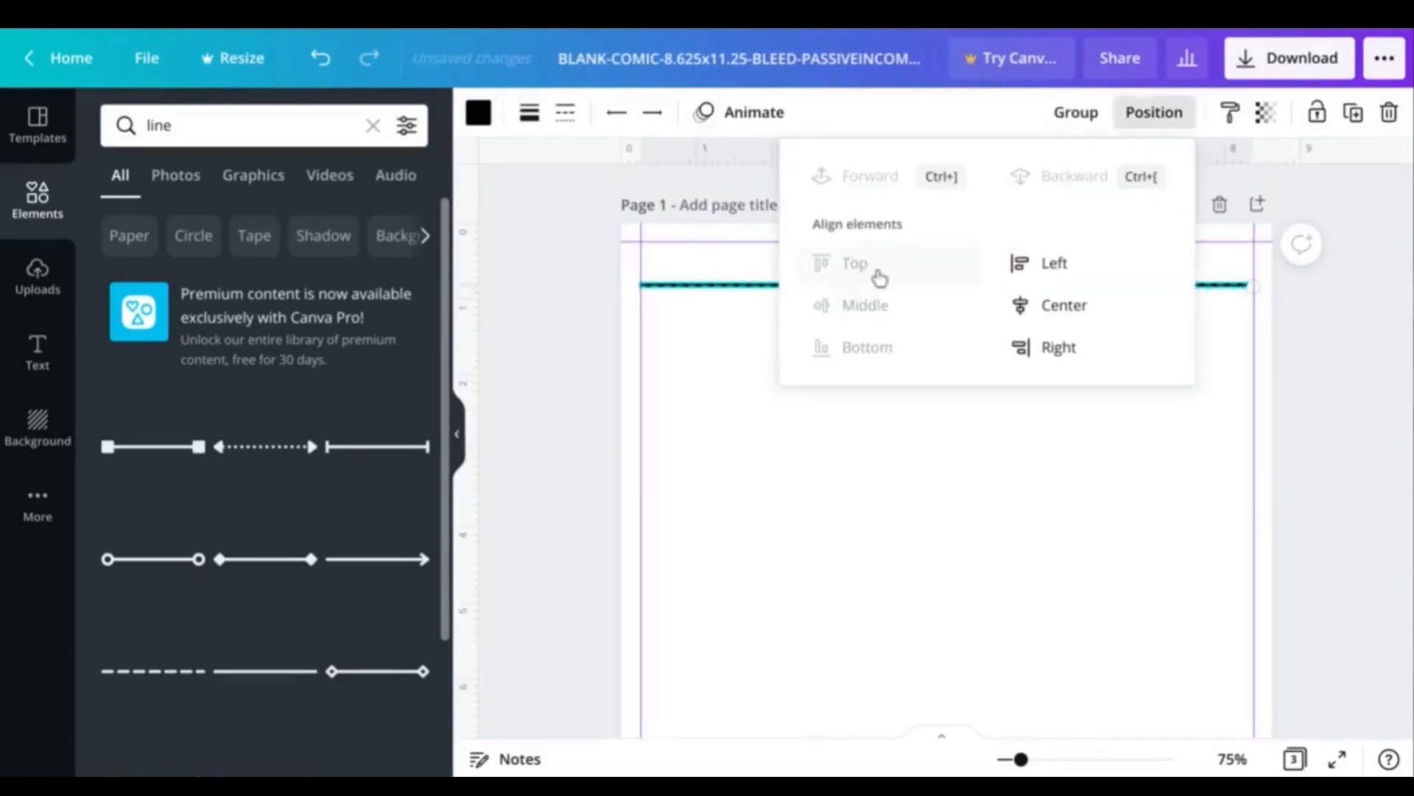
pyautogui.click(899, 464)
# Shorten the left horizontal line at its inner end, leaving a gap of about 0.2 in before the right line
pyautogui.click(948, 287)
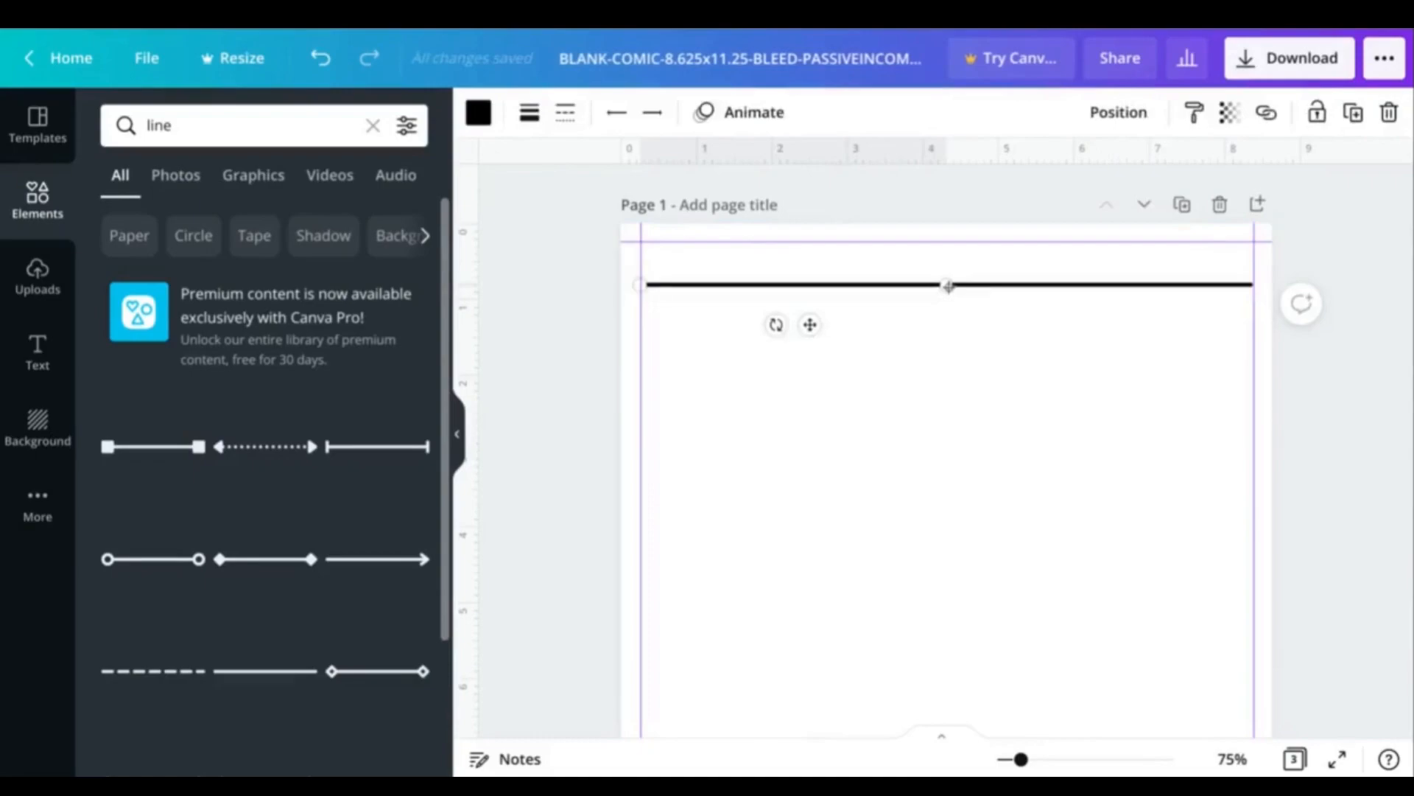
pyautogui.moveTo(948, 287); pyautogui.dragTo(933, 285)
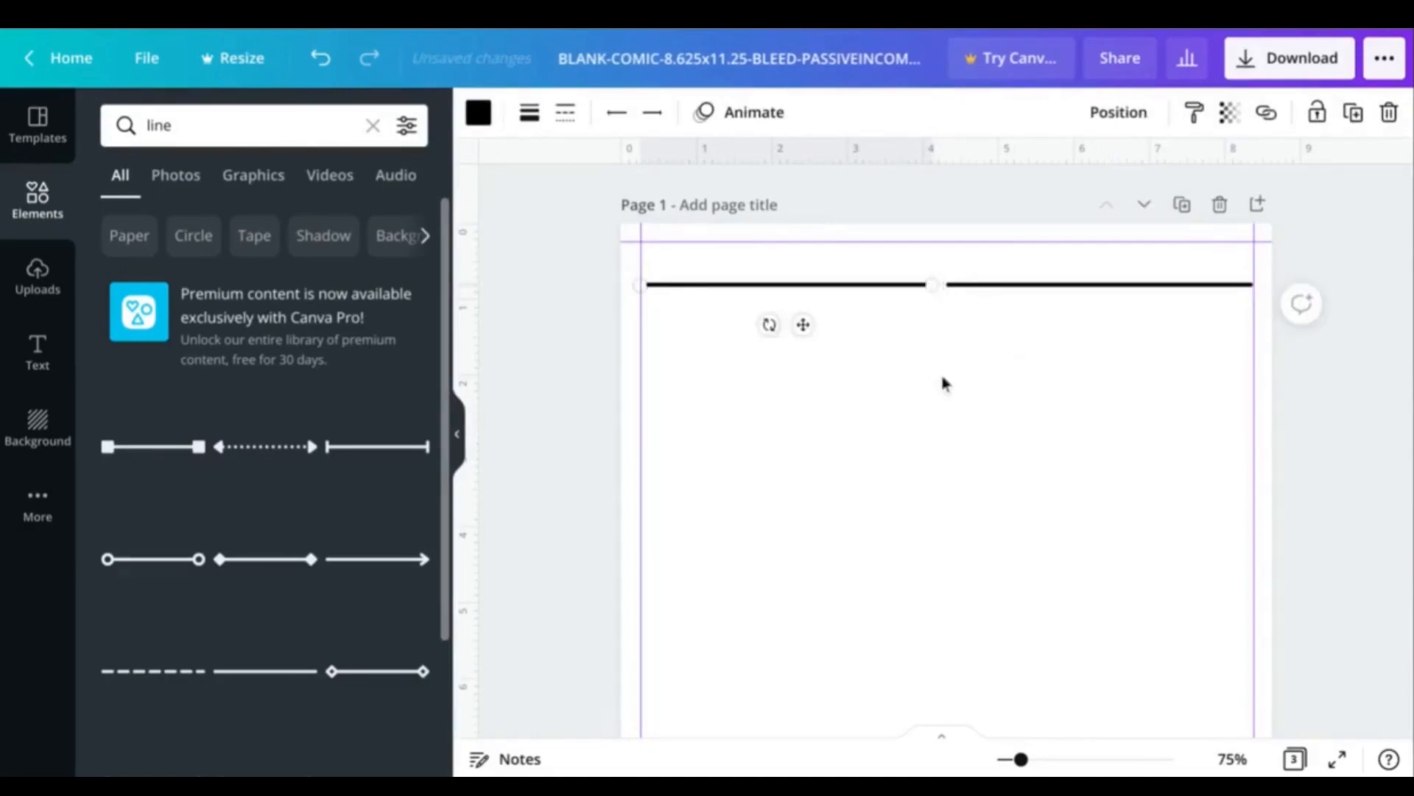
pyautogui.click(979, 379)
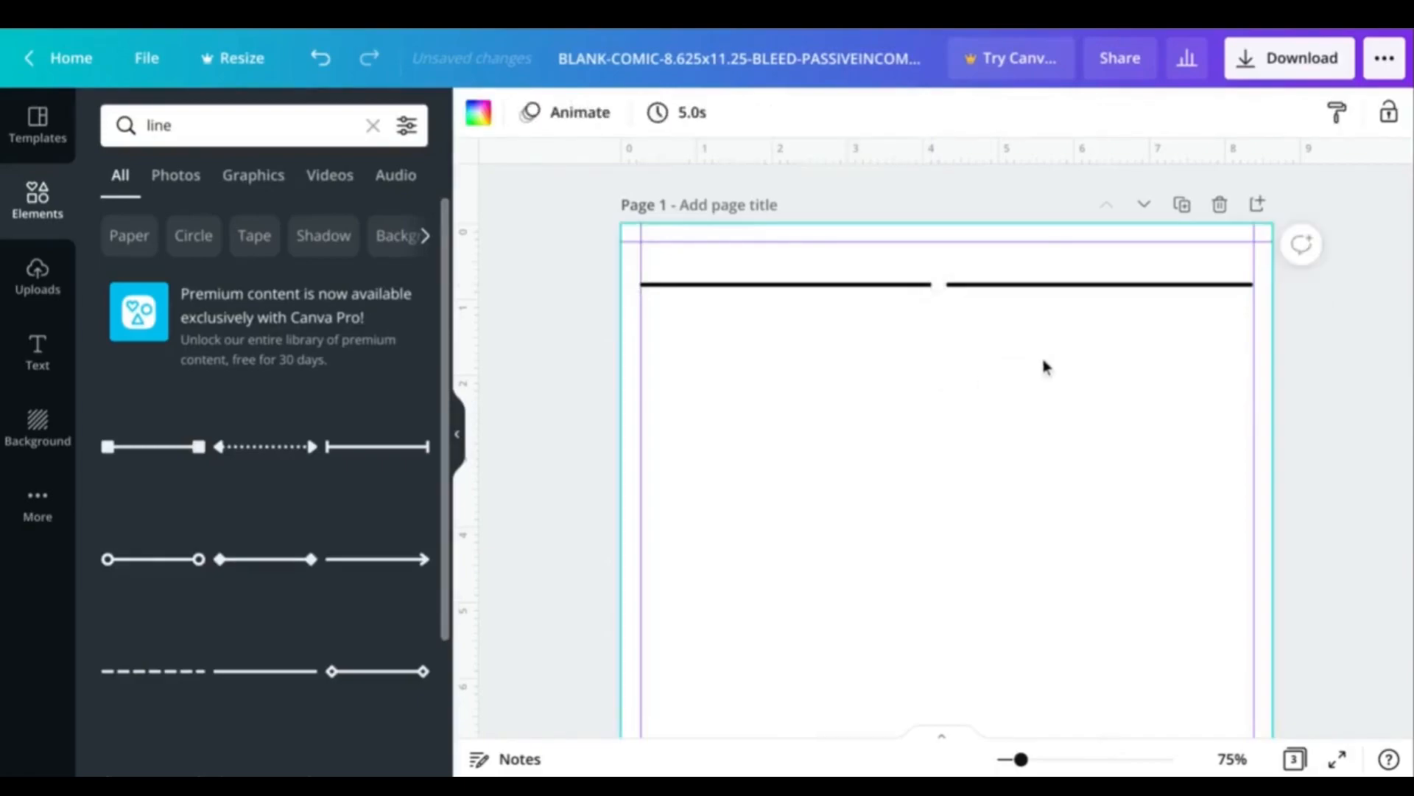
# Duplicate the two top lines and place the copies directly beneath them, about 3 in lower and aligned with the side guides
pyautogui.moveTo(1040, 358); pyautogui.dragTo(866, 279)
pyautogui.hotkey('ctrl', 'd')
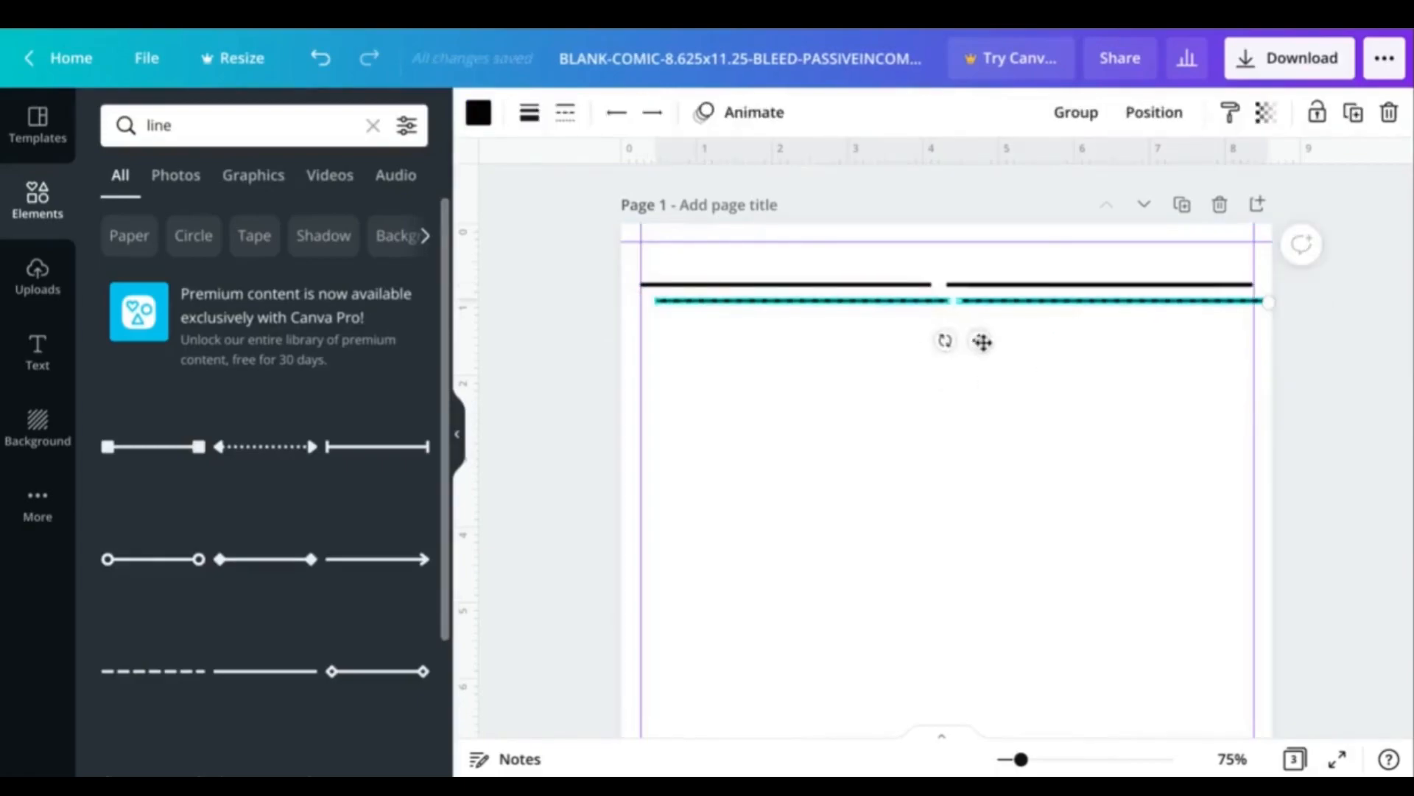
pyautogui.moveTo(982, 341); pyautogui.dragTo(963, 524)
pyautogui.hotkey('ctrl', '-')
pyautogui.scroll(-1, 962, 523)
pyautogui.scroll(1, 963, 524)
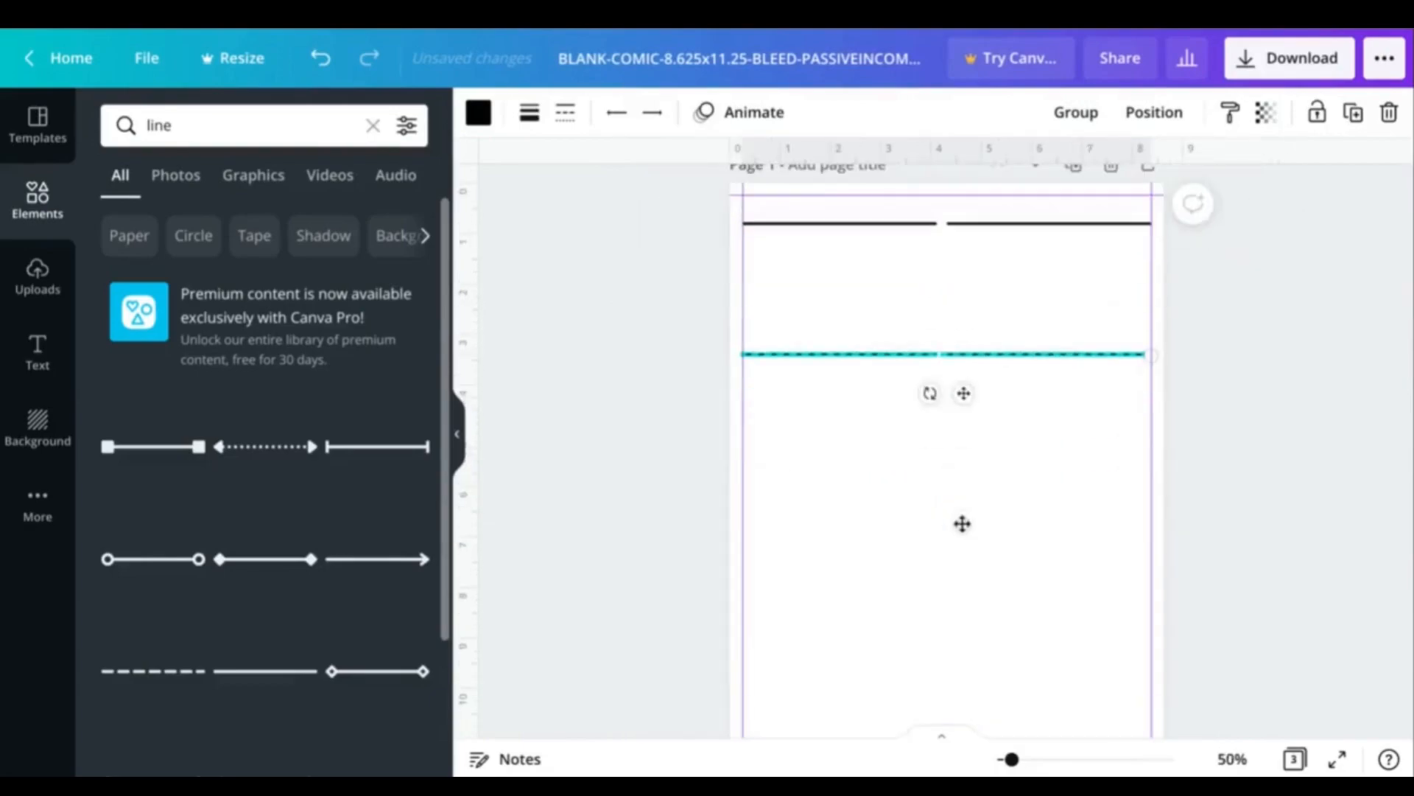
pyautogui.hotkey('shift', 'Down')
pyautogui.hotkey('shift', 'Down')
pyautogui.hotkey('shift', 'Down')
pyautogui.hotkey('shift', 'Down')
pyautogui.click(956, 357)
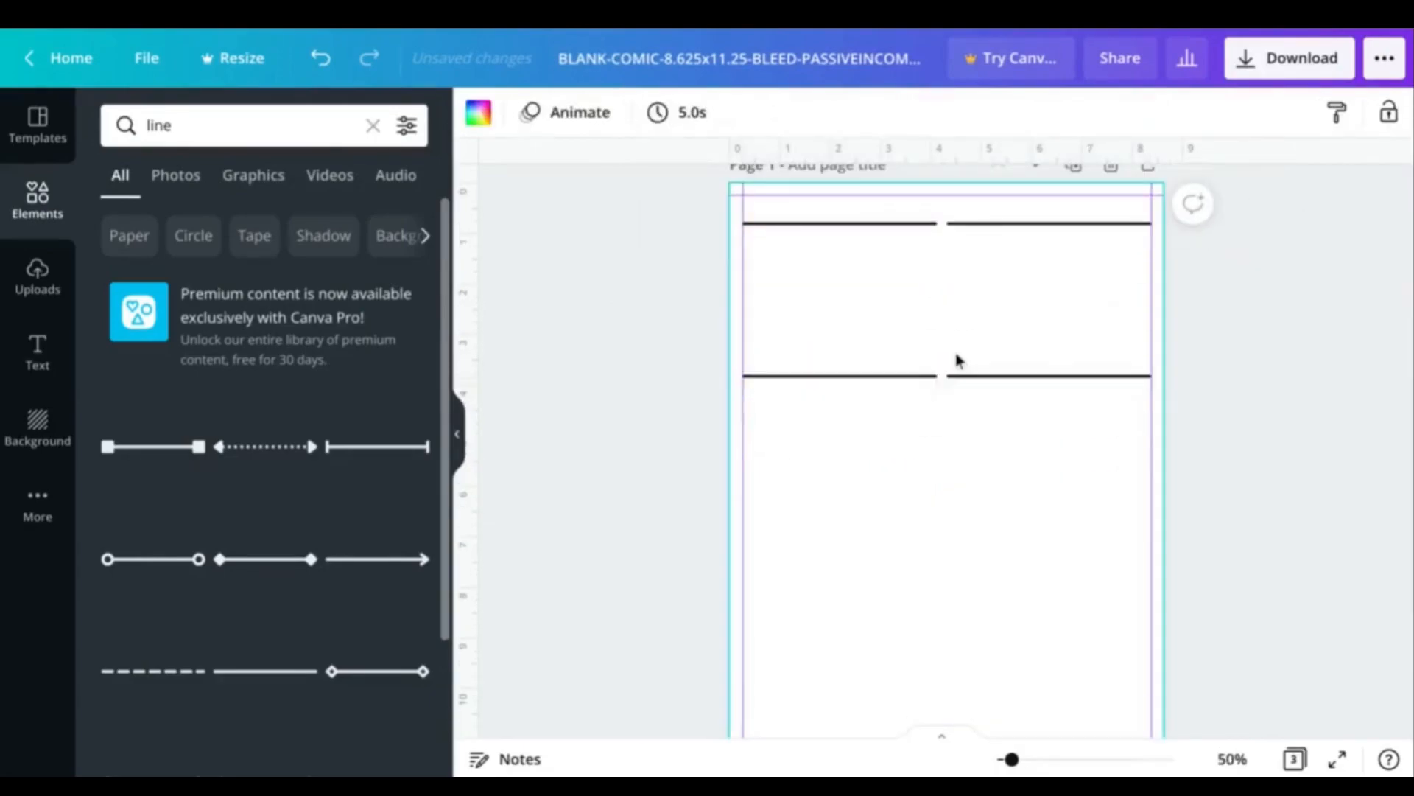
# Fine-tune the second pair of lines so it sits about 3.2 in below the top pair
pyautogui.hotkey('ctrl', '+')
pyautogui.moveTo(1016, 398); pyautogui.dragTo(910, 325)
pyautogui.click(892, 302)
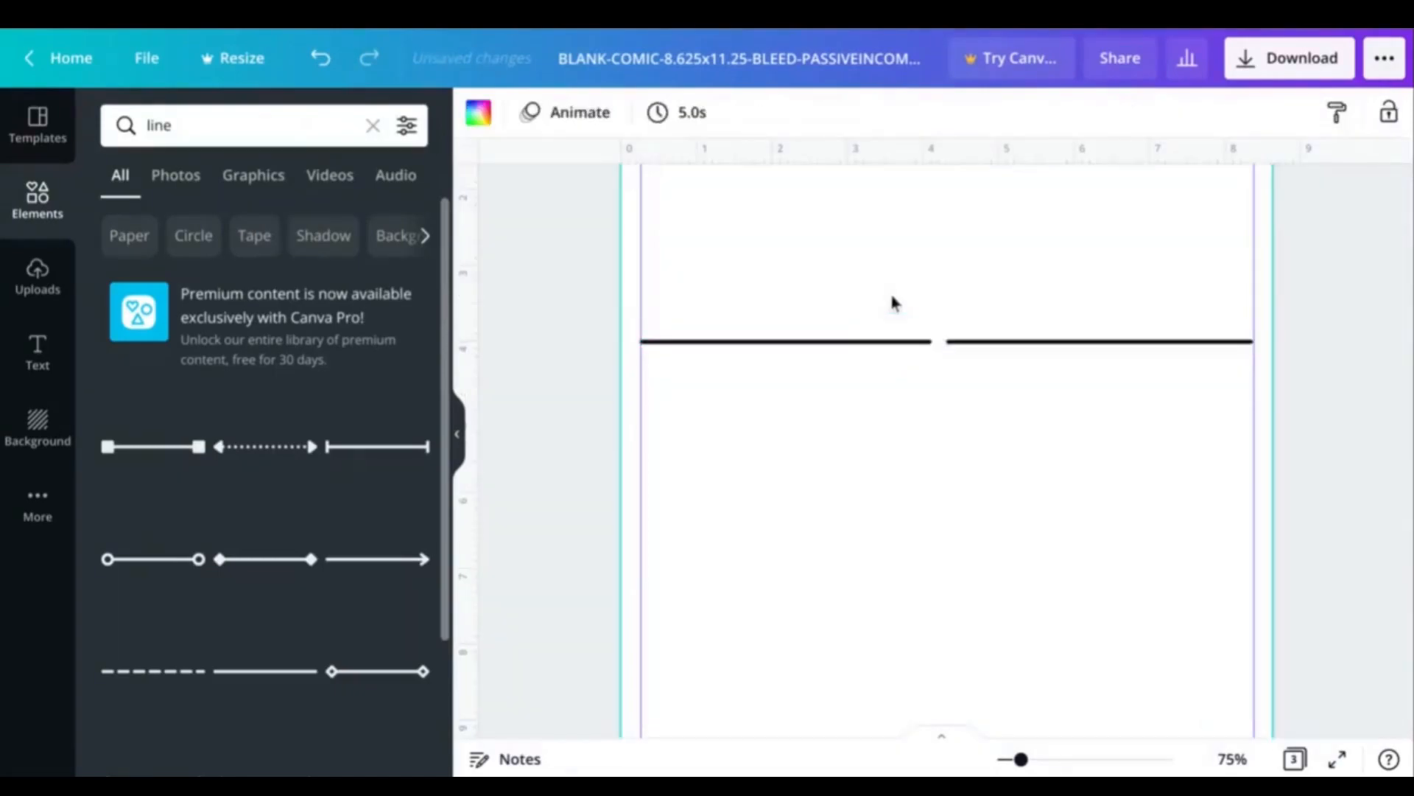
pyautogui.hotkey('ctrl', '-')
pyautogui.hotkey('ctrl', '+')
pyautogui.scroll(2, 892, 302)
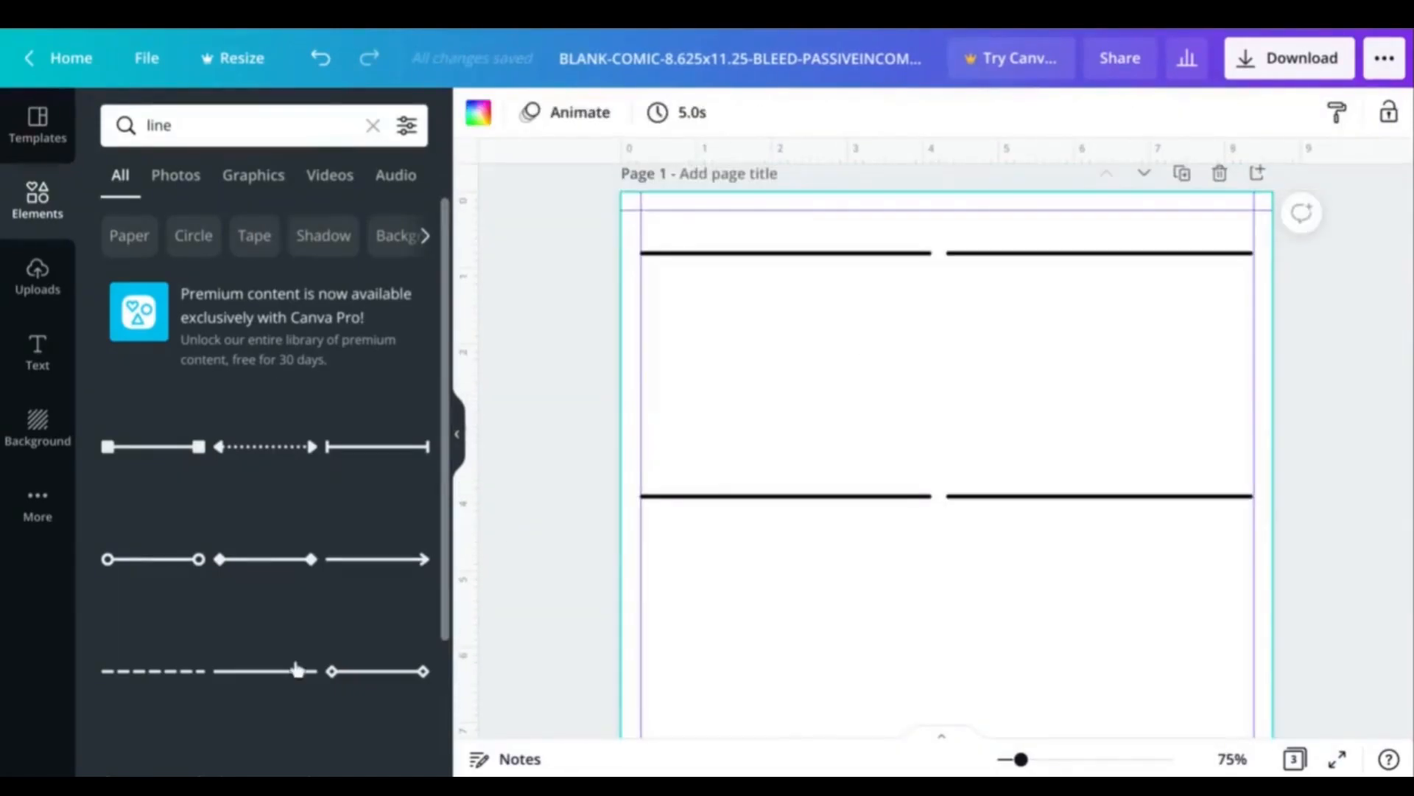
# Add a vertical line on the left guide, joining the left ends of the upper and lower horizontal lines
pyautogui.moveTo(294, 671); pyautogui.dragTo(1073, 641)
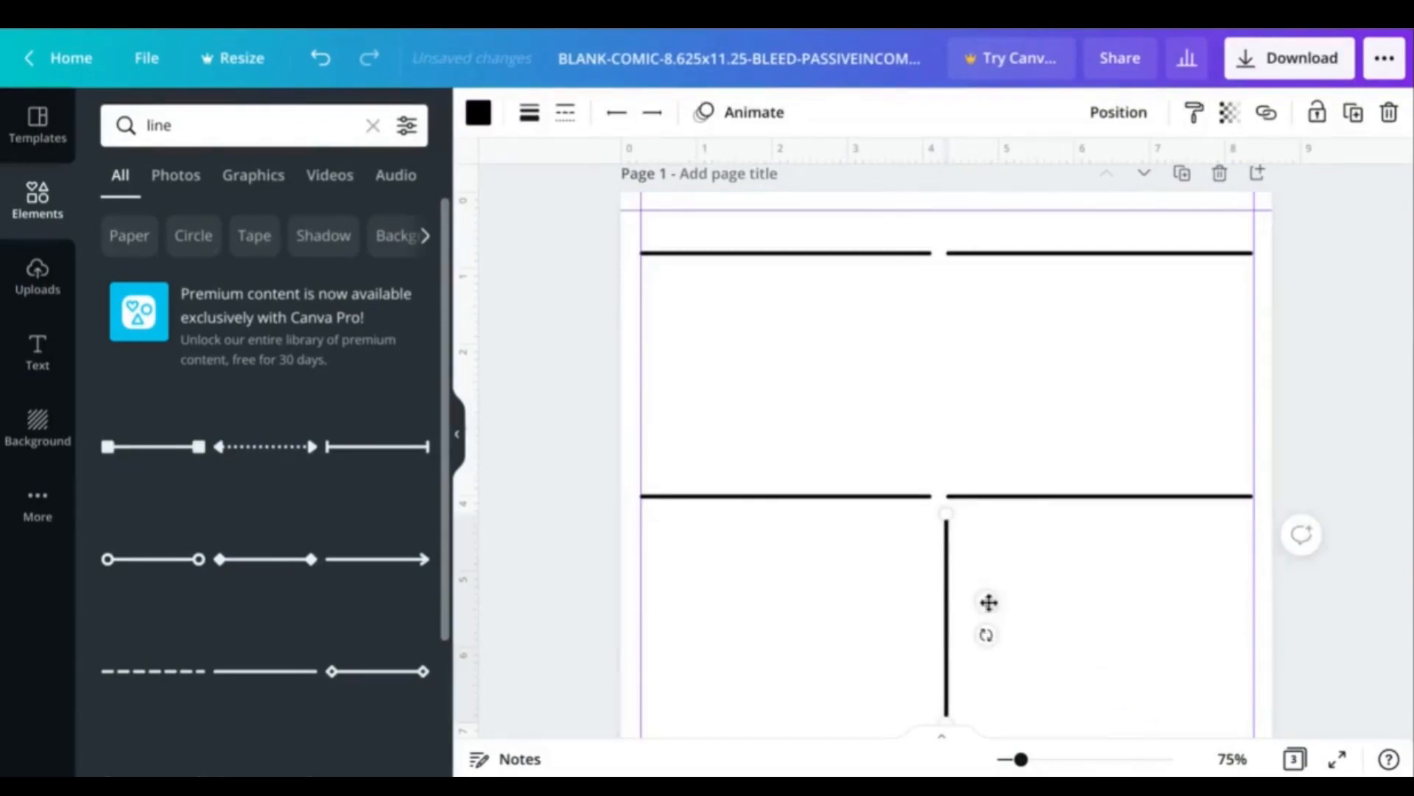
pyautogui.moveTo(988, 600); pyautogui.dragTo(686, 337)
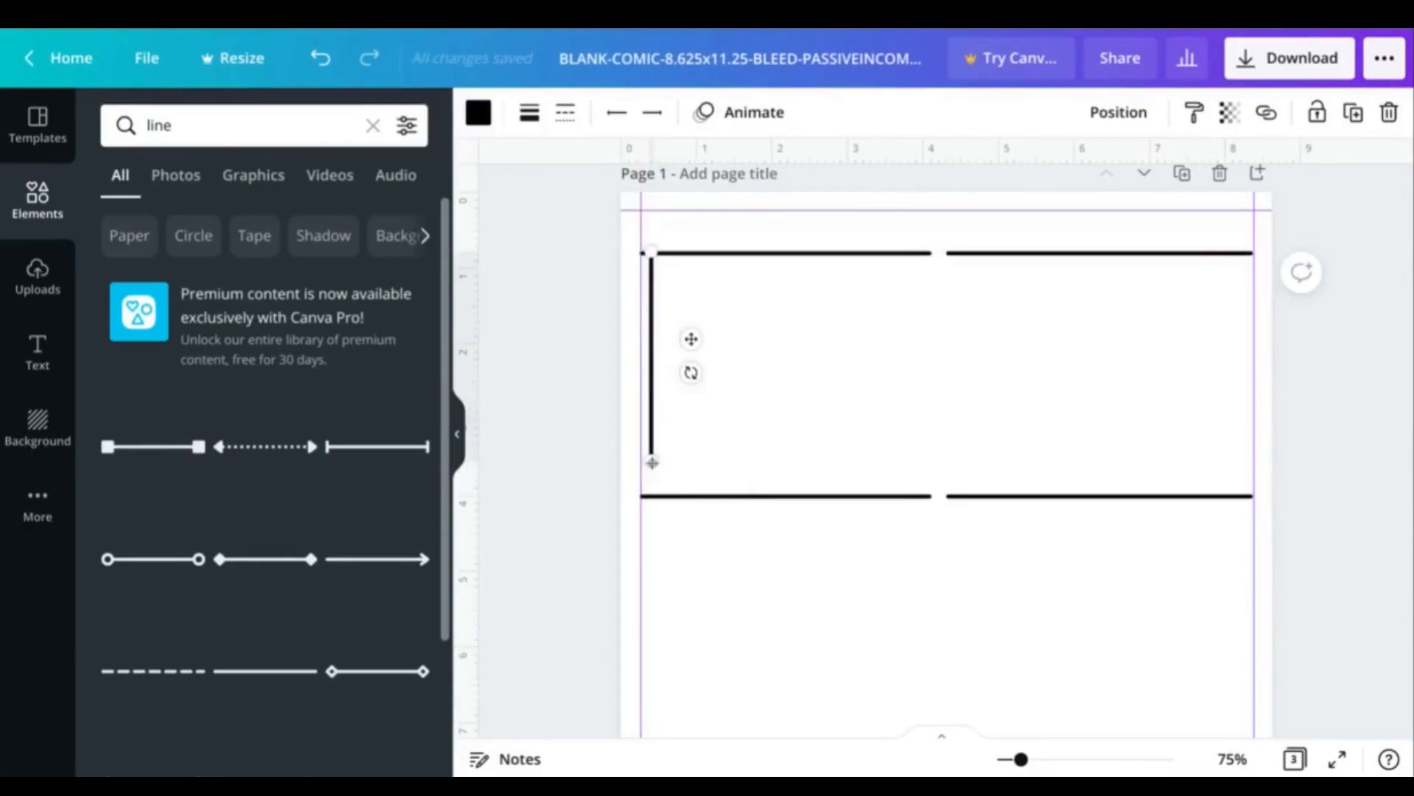
pyautogui.moveTo(648, 464); pyautogui.dragTo(642, 494)
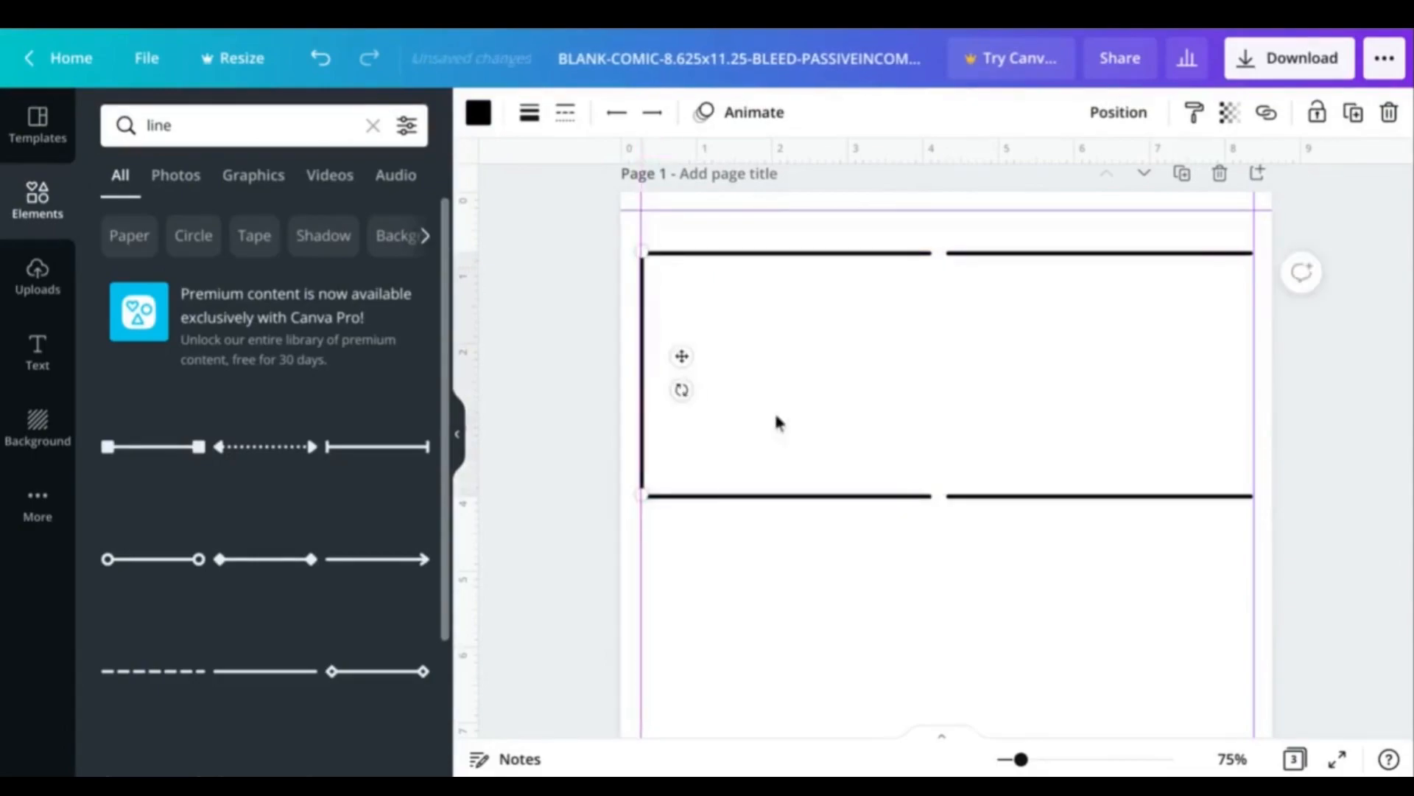
# Duplicate the left vertical line and align the copy with the right guide, joining the outer ends of the right horizontal lines
pyautogui.hotkey('ctrl', 'd')
pyautogui.moveTo(701, 373); pyautogui.dragTo(1295, 356)
pyautogui.click(1055, 590)
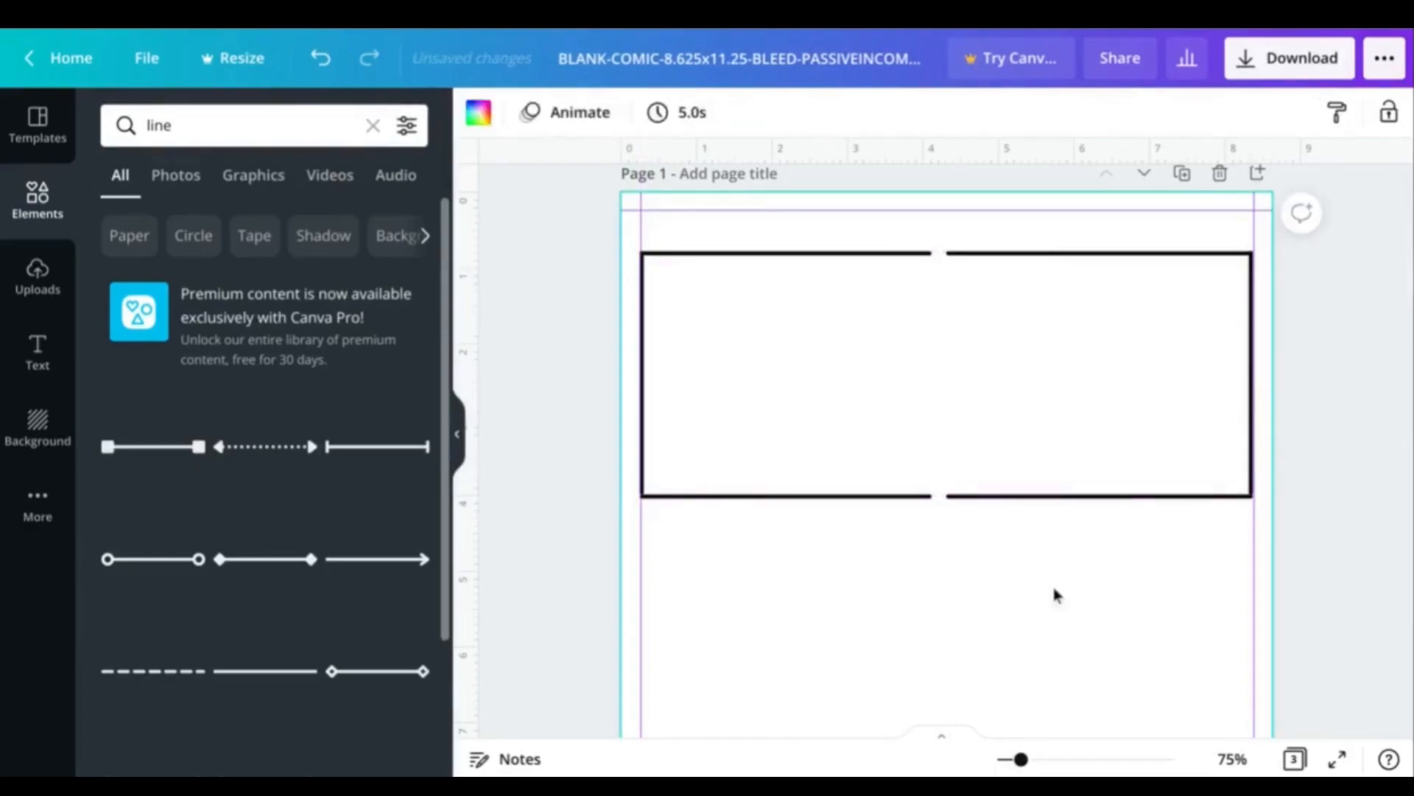
pyautogui.hotkey('ctrl', '+')
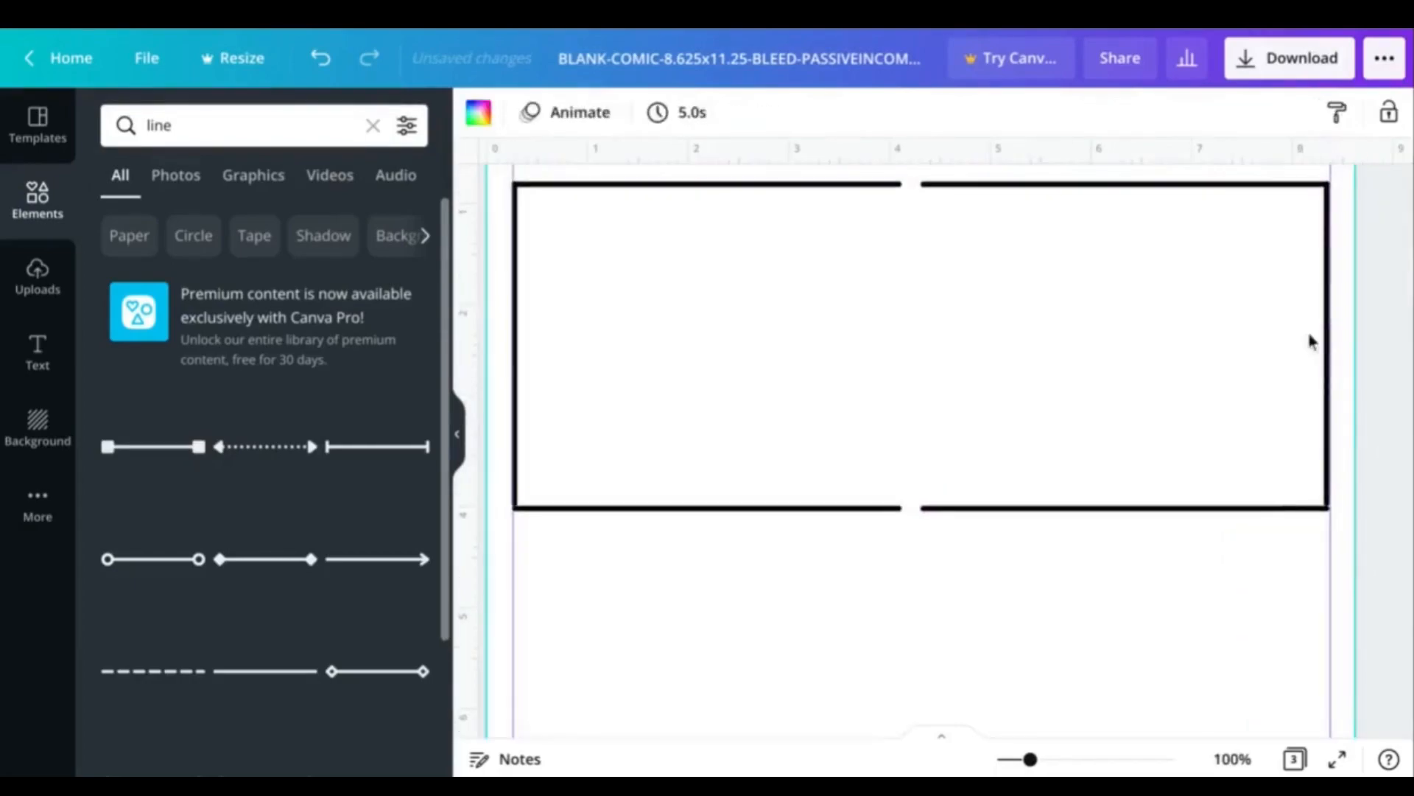
pyautogui.click(1322, 338)
pyautogui.moveTo(1326, 507); pyautogui.dragTo(1320, 508)
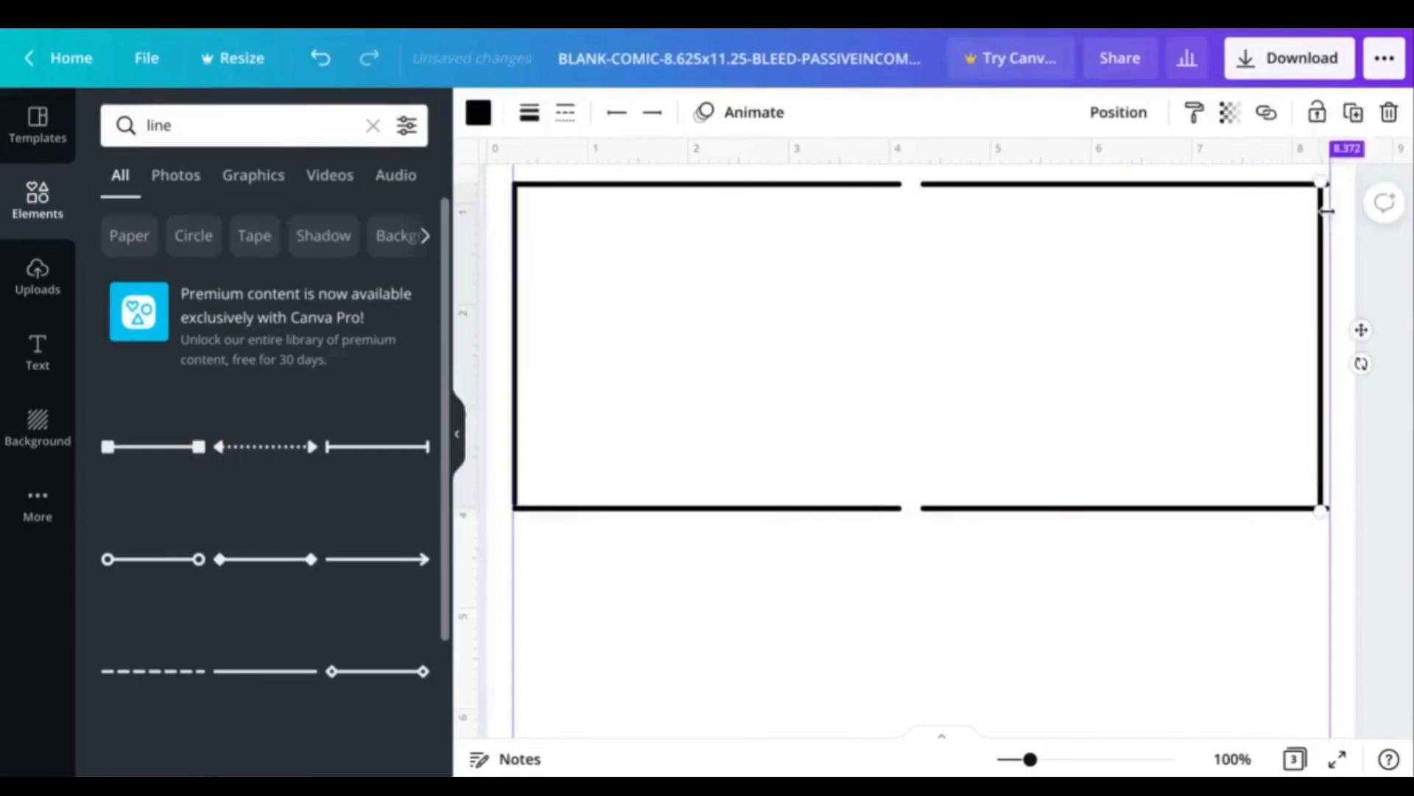
pyautogui.moveTo(1326, 184); pyautogui.dragTo(1325, 187)
pyautogui.moveTo(1320, 181); pyautogui.dragTo(1326, 181)
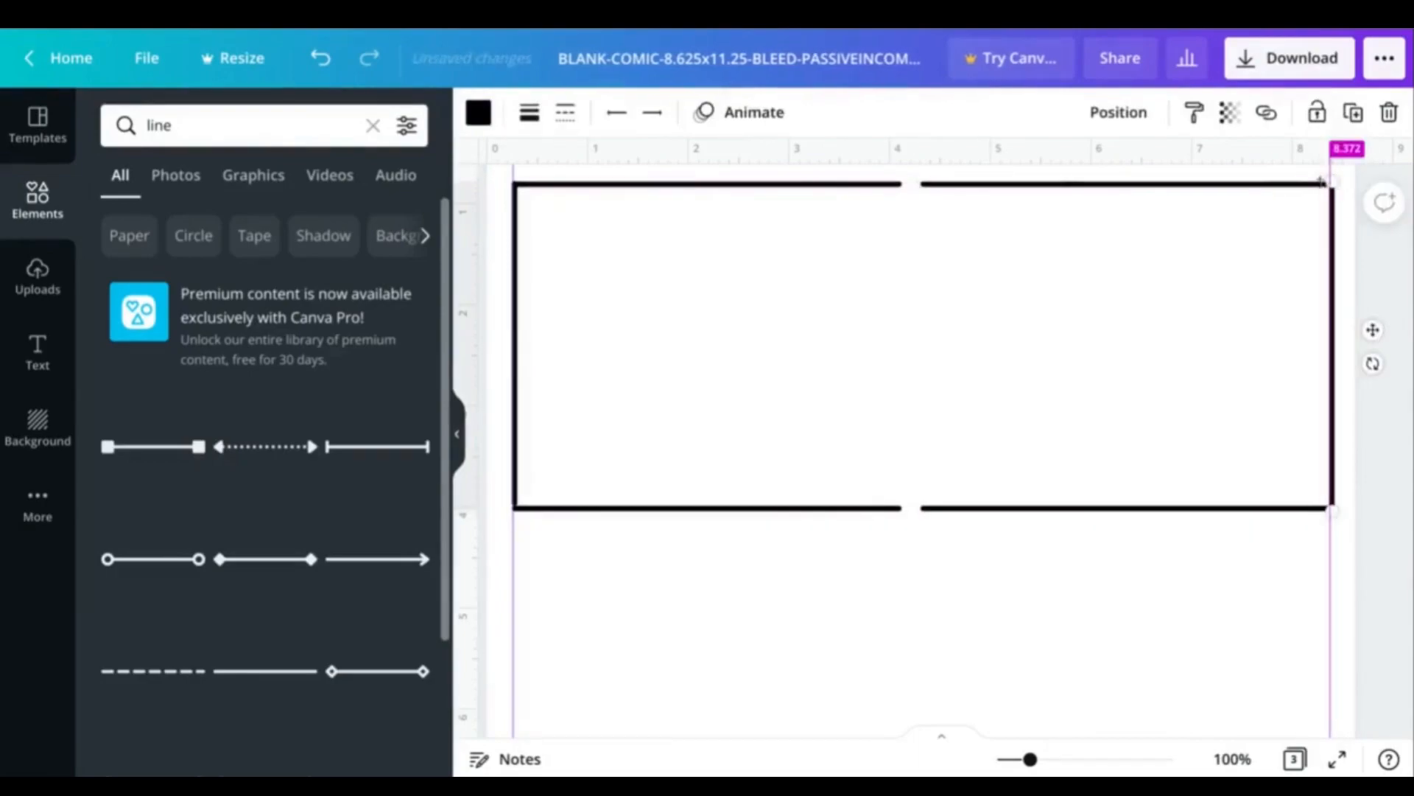
pyautogui.click(1187, 541)
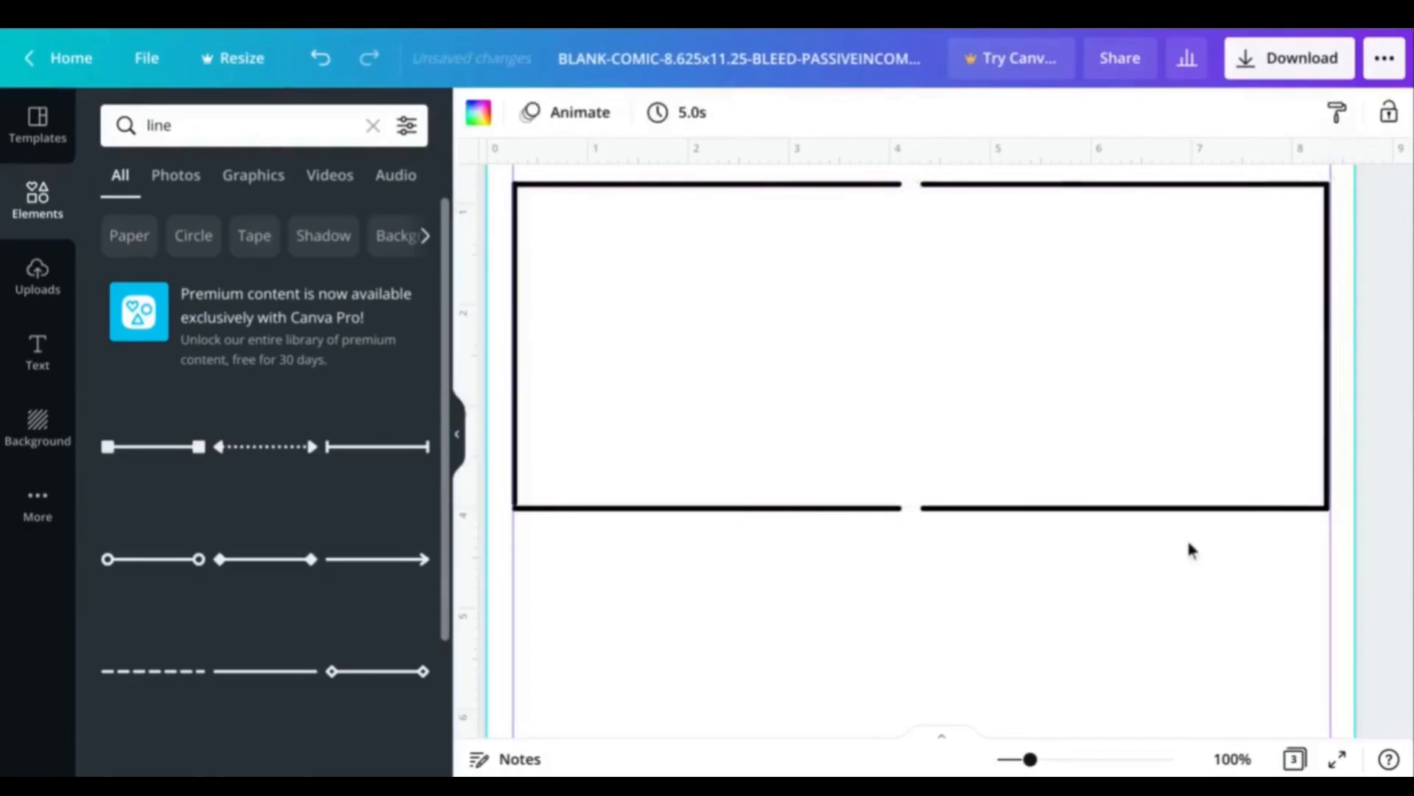
# Duplicate the left vertical line and shift the copy horizontally to the inner end of the upper left line
pyautogui.scroll(-1, 1187, 542)
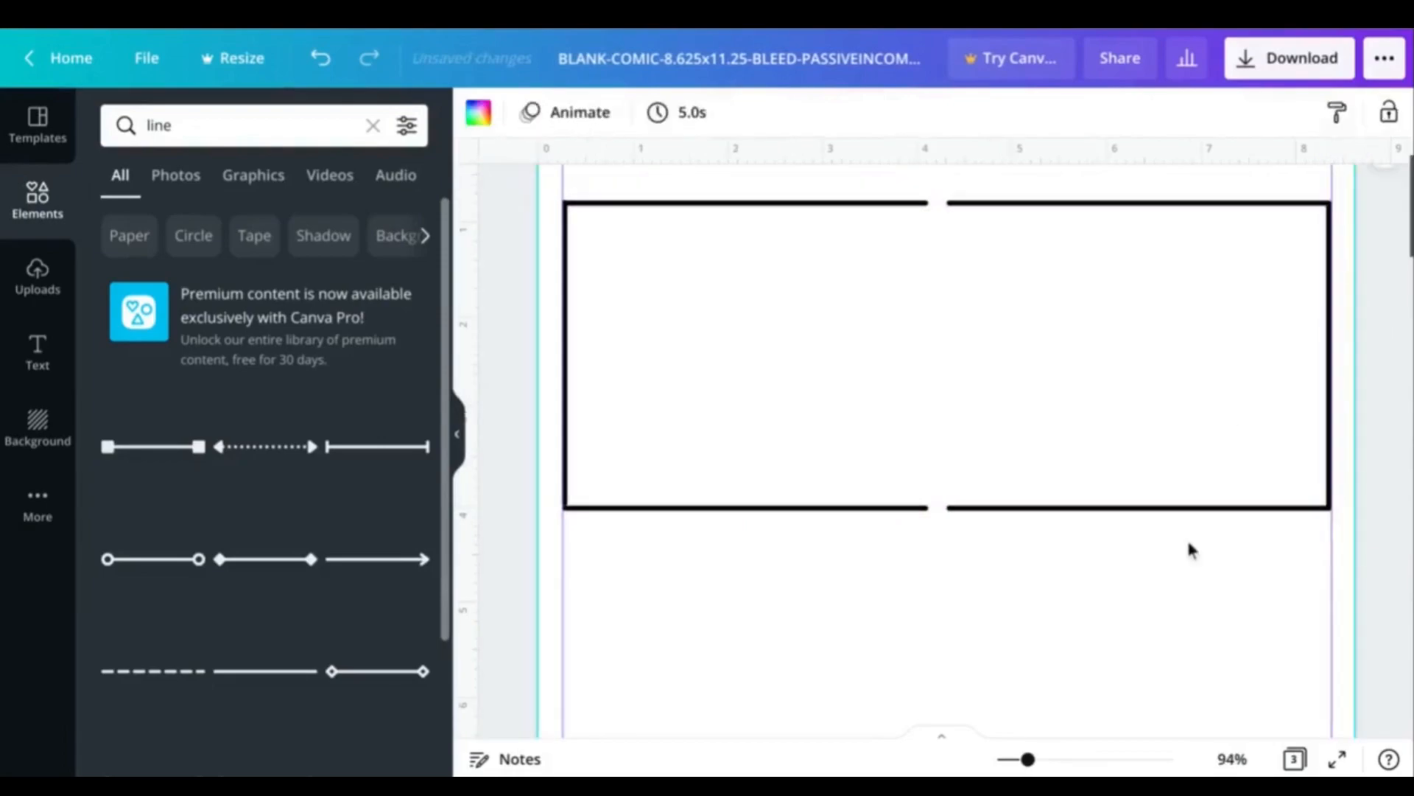
pyautogui.click(566, 366)
pyautogui.hotkey('ctrl', 'd')
pyautogui.hotkey('shift', 'Right')
pyautogui.hotkey('shift', 'Right')
pyautogui.hotkey('shift', 'Right')
pyautogui.hotkey('shift', 'Right')
pyautogui.hotkey('shift', 'Right')
pyautogui.hotkey('shift', 'Right')
pyautogui.hotkey('shift', 'Right')
pyautogui.hotkey('shift', 'Right')
pyautogui.hotkey('shift', 'Right')
pyautogui.hotkey('shift', 'Right')
pyautogui.hotkey('shift', 'Right')
pyautogui.hotkey('shift', 'Right')
pyautogui.hotkey('shift', 'Right')
pyautogui.hotkey('shift', 'Right')
pyautogui.hotkey('shift', 'Right')
pyautogui.hotkey('shift', 'Right')
pyautogui.hotkey('shift', 'Right')
pyautogui.hotkey('shift', 'Right')
pyautogui.hotkey('shift', 'Right')
pyautogui.hotkey('shift', 'Right')
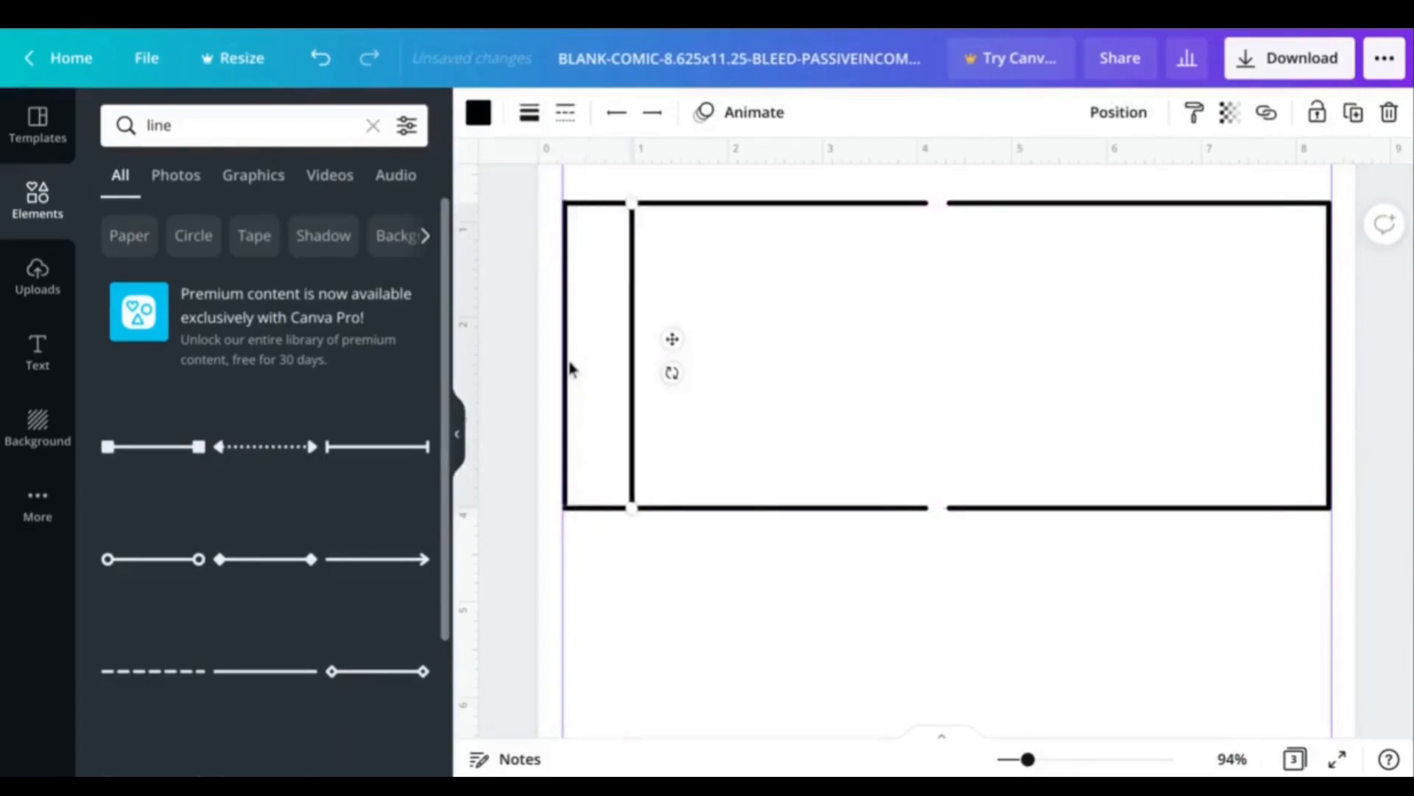
pyautogui.hotkey('shift', 'Right')
pyautogui.hotkey('shift', 'Right')
pyautogui.hotkey('shift', 'Right')
pyautogui.hotkey('shift', 'Right')
pyautogui.hotkey('shift', 'Right')
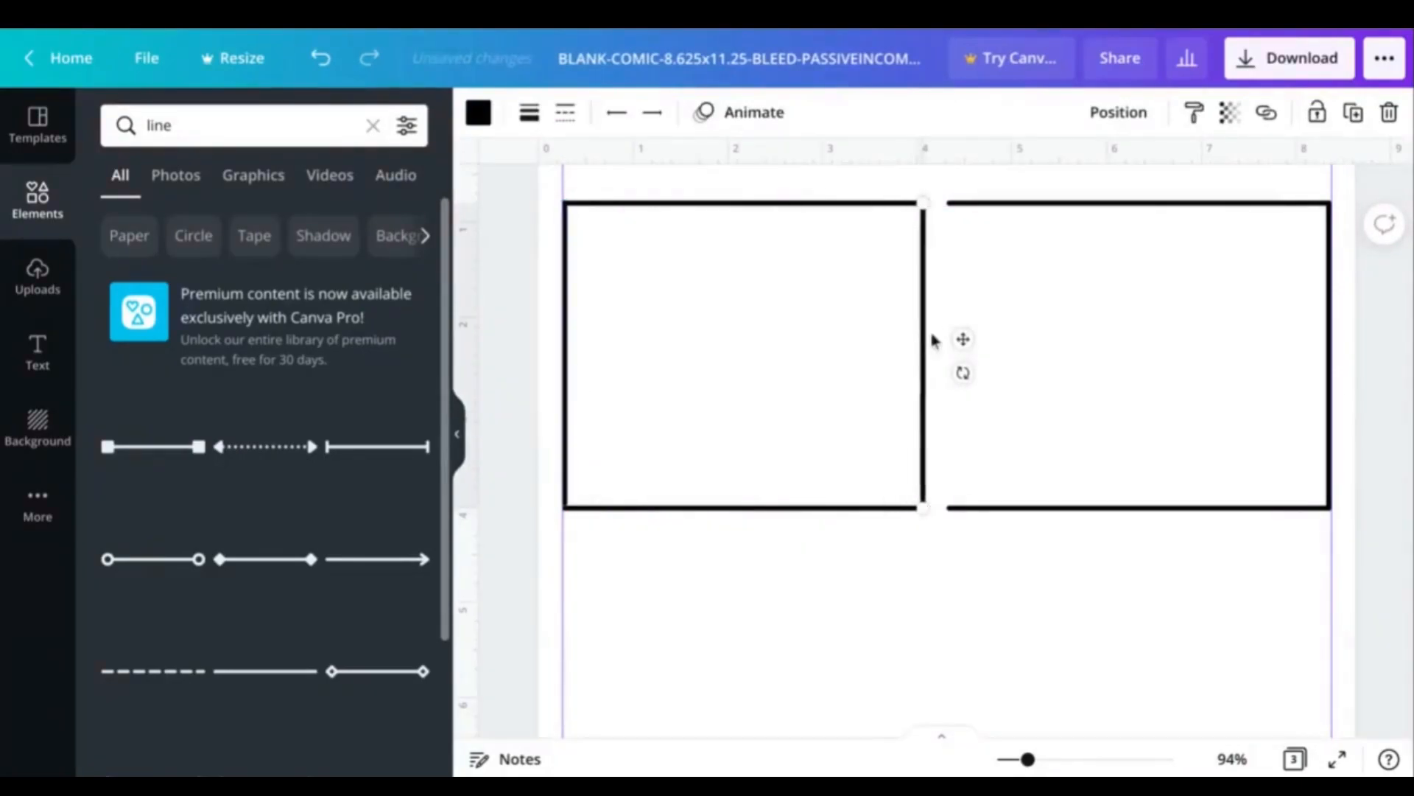
pyautogui.hotkey('shift', 'Right')
pyautogui.hotkey('shift', 'Right')
pyautogui.hotkey('shift', 'Right')
pyautogui.hotkey('shift', 'Left')
pyautogui.hotkey('shift', 'Left')
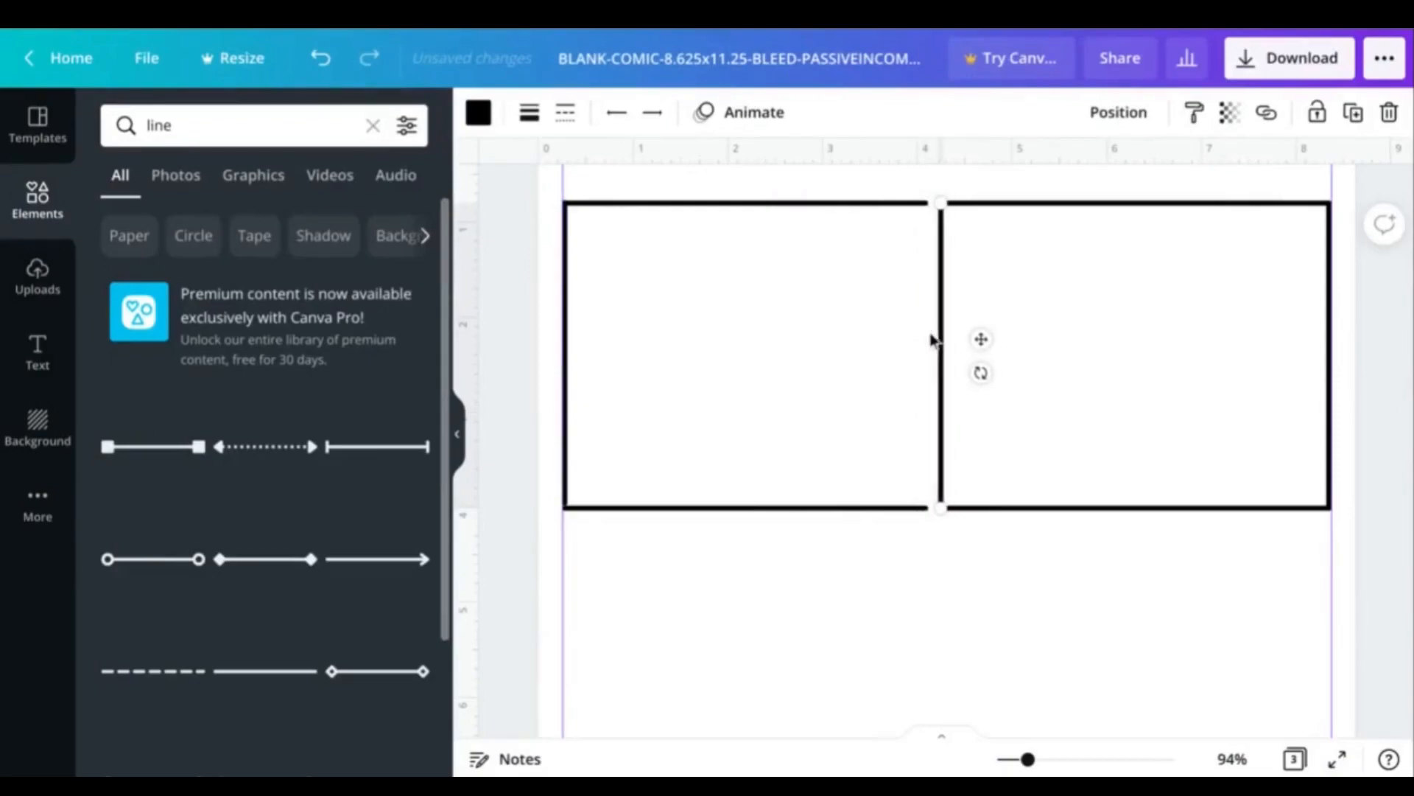
# Slant the middle vertical line by moving its lower end about 0.35 in left, and trim the lower left line to meet it
pyautogui.moveTo(930, 511); pyautogui.dragTo(895, 509)
pyautogui.click(909, 517)
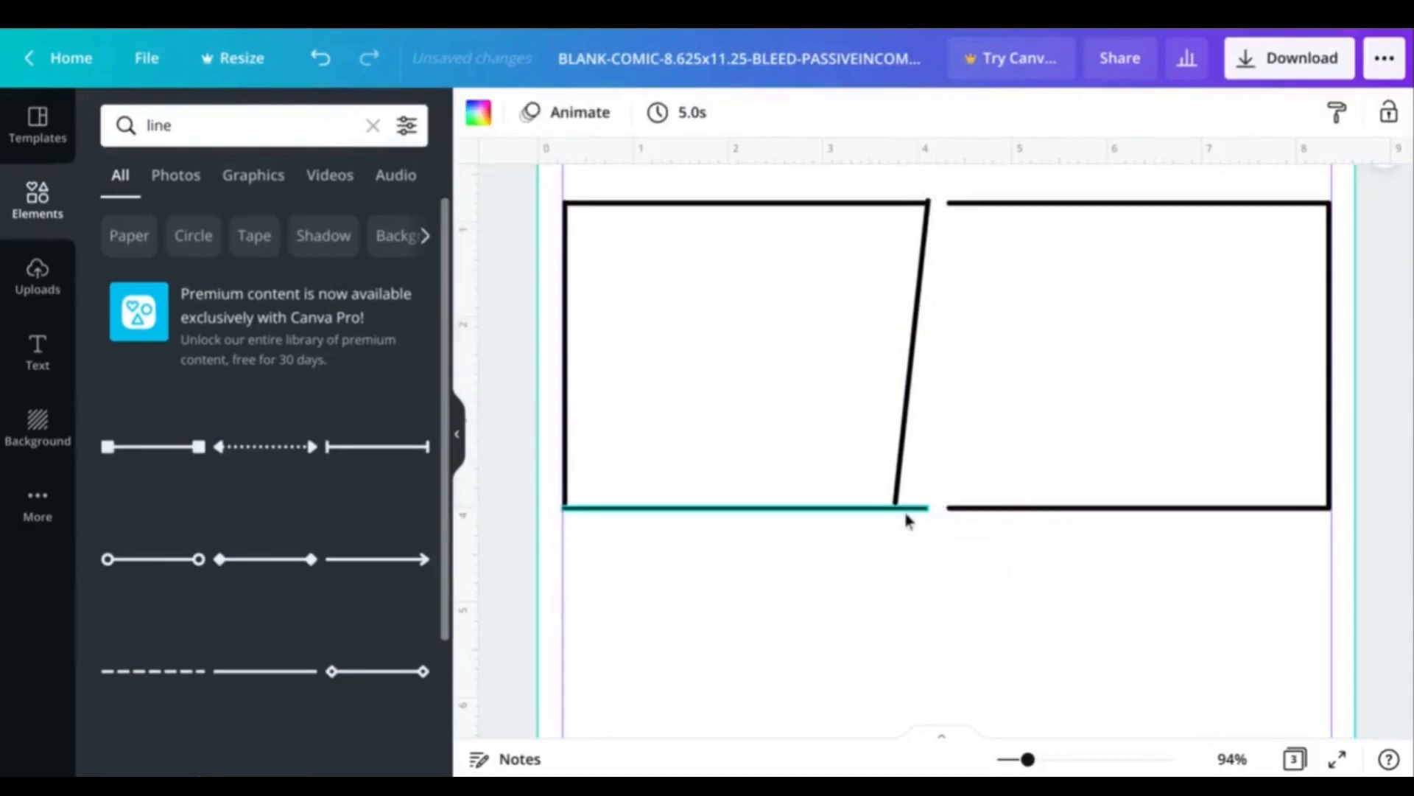
pyautogui.click(916, 324)
pyautogui.moveTo(929, 193); pyautogui.dragTo(927, 201)
pyautogui.moveTo(895, 507); pyautogui.dragTo(892, 508)
pyautogui.click(930, 511)
# Duplicate the slanted line about 0.2 in to the right and extend the lower right line to 4.4 in to meet it
pyautogui.click(909, 405)
pyautogui.hotkey('ctrl', 'd')
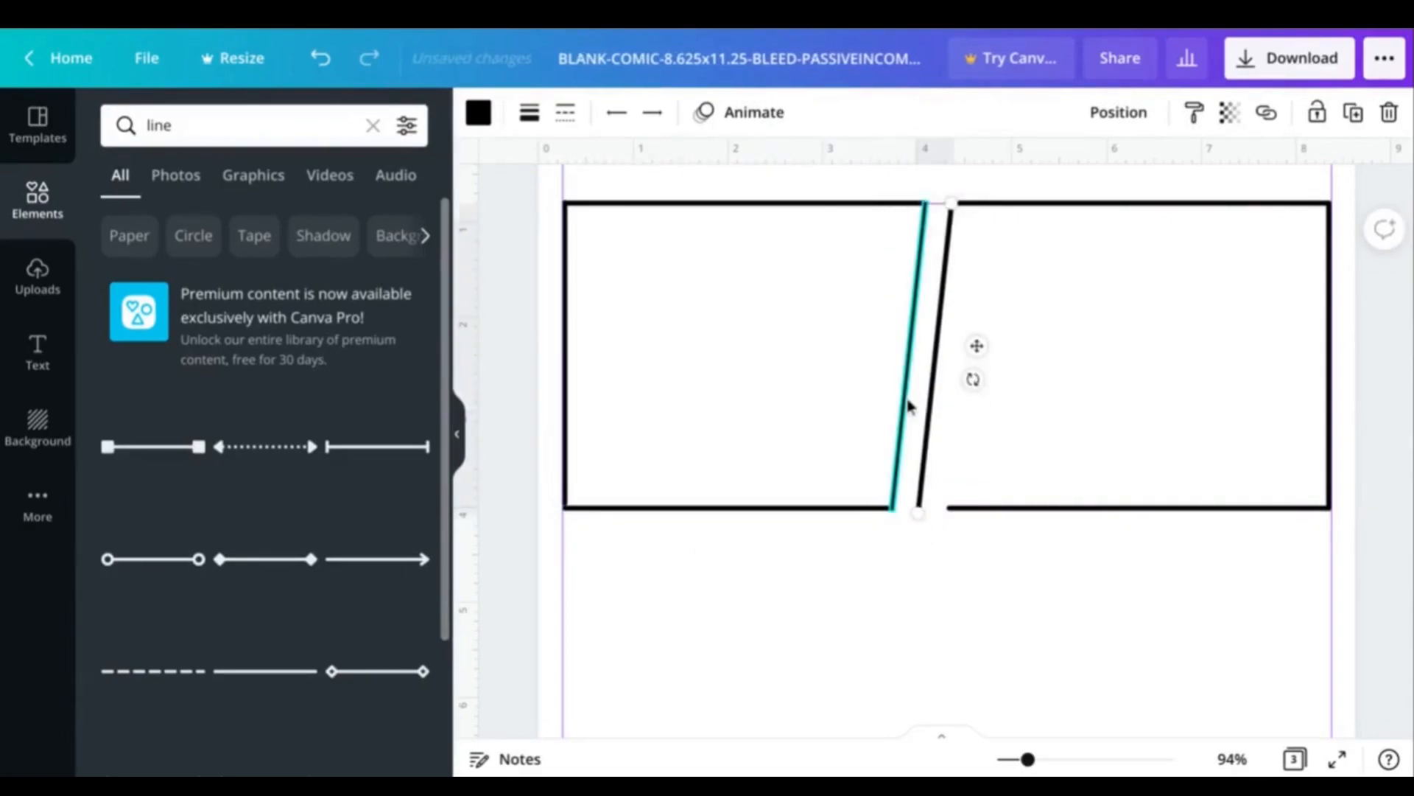
pyautogui.click(988, 508)
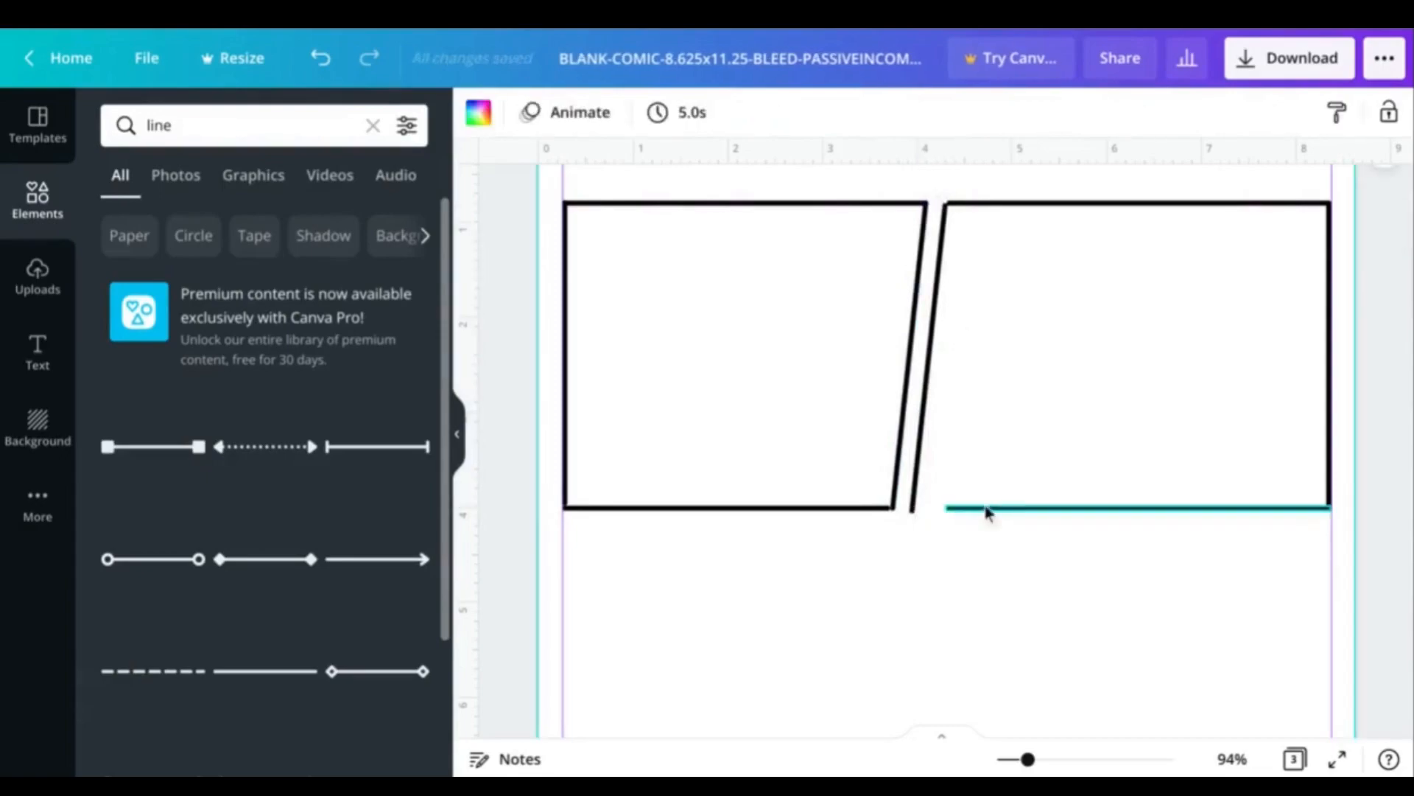
pyautogui.moveTo(945, 507); pyautogui.dragTo(912, 508)
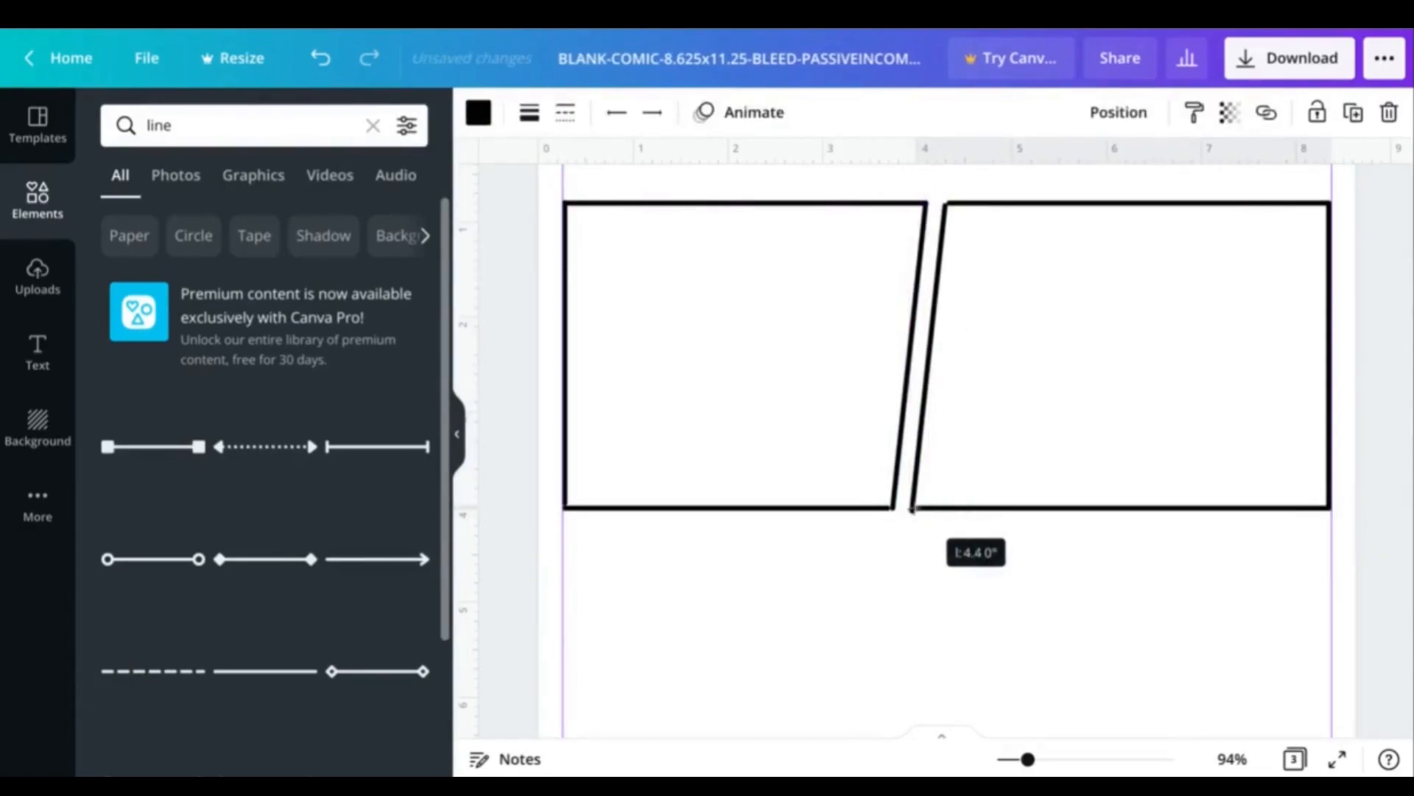
# Refine the lower corners so the slanted lines and the lower horizontal lines meet cleanly at their ends
pyautogui.scroll(5, 913, 507)
pyautogui.click(779, 525)
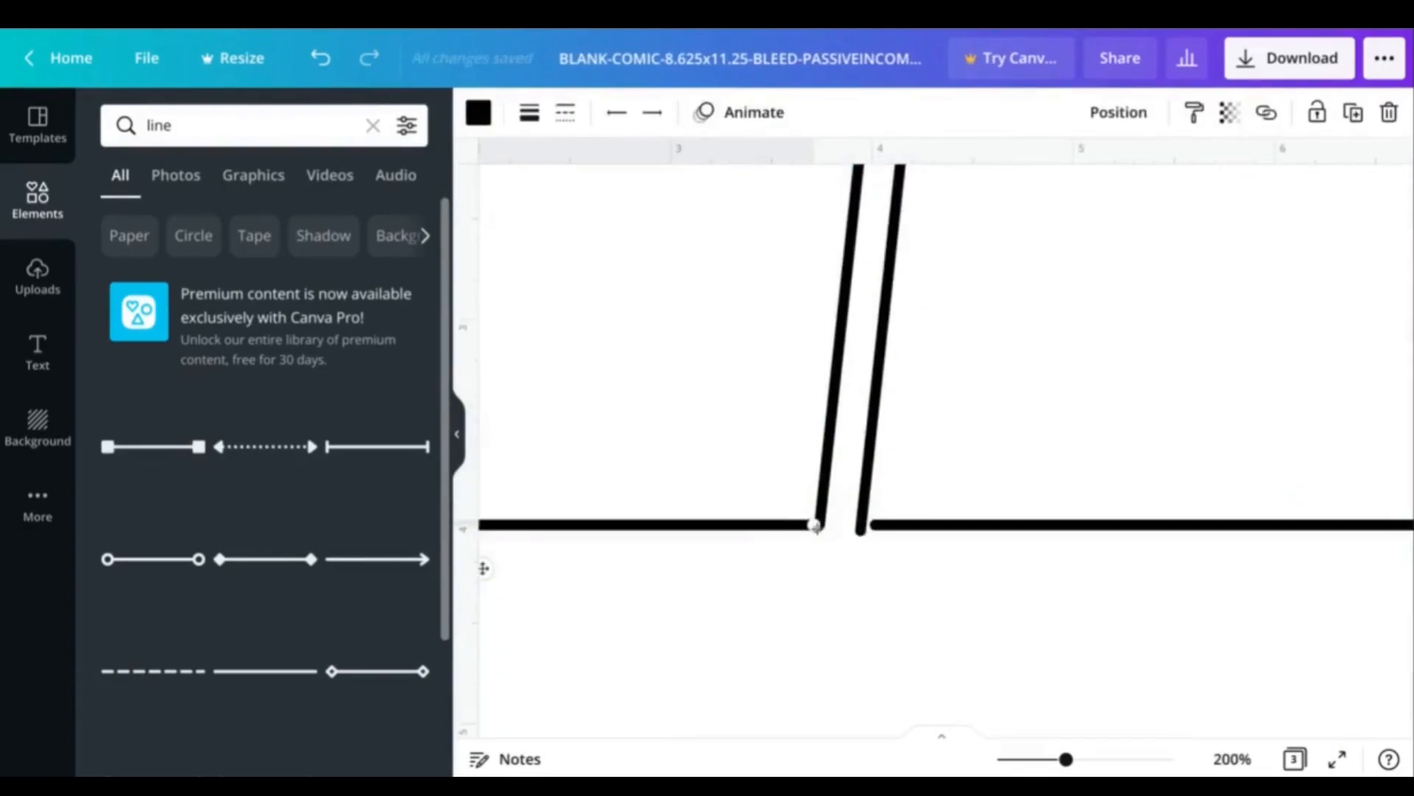
pyautogui.moveTo(815, 526); pyautogui.dragTo(857, 529)
pyautogui.click(886, 525)
pyautogui.click(860, 525)
pyautogui.click(861, 569)
# Extend the inner end of the upper right line so it closes the corner with the right slanted line
pyautogui.scroll(10, 862, 572)
pyautogui.click(962, 388)
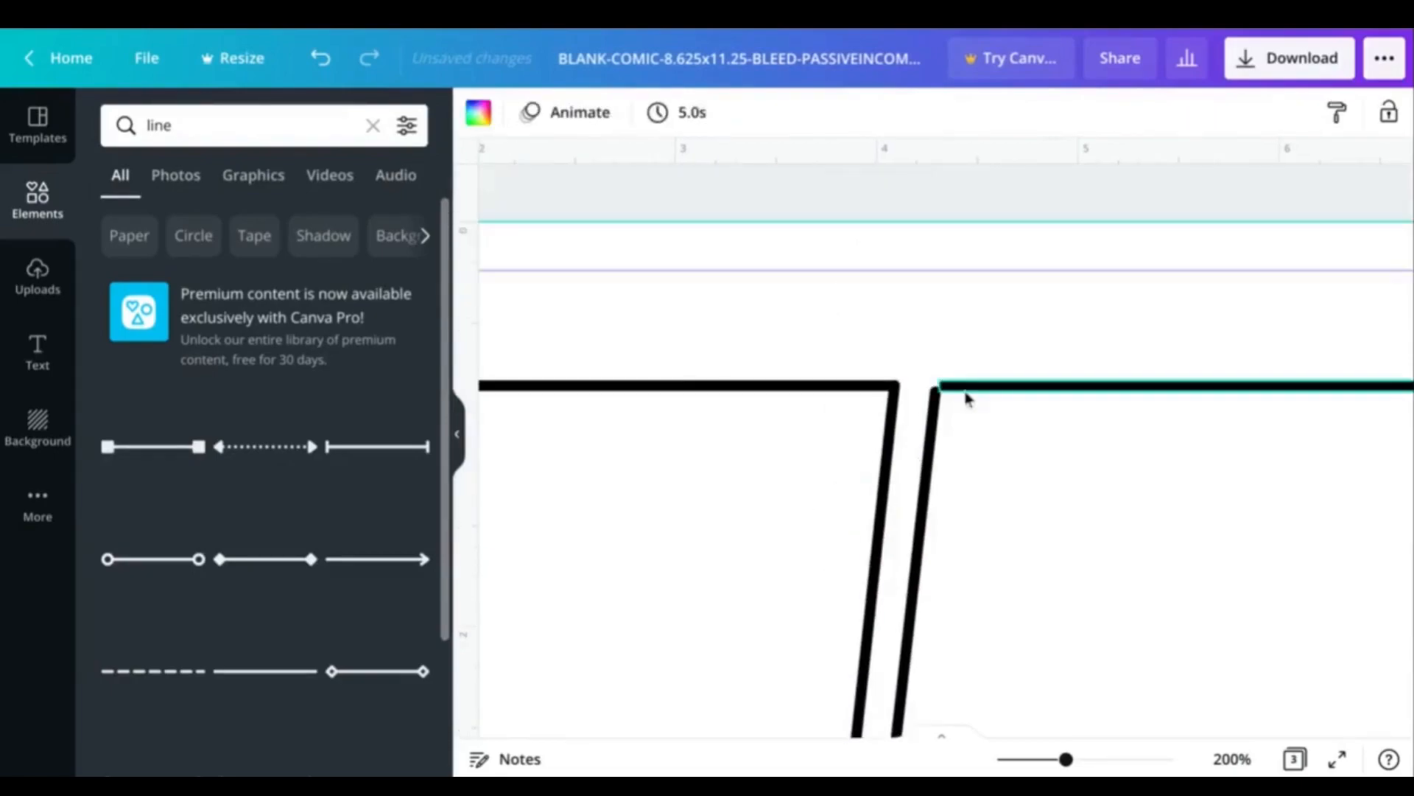
pyautogui.moveTo(939, 386); pyautogui.dragTo(932, 384)
pyautogui.click(802, 448)
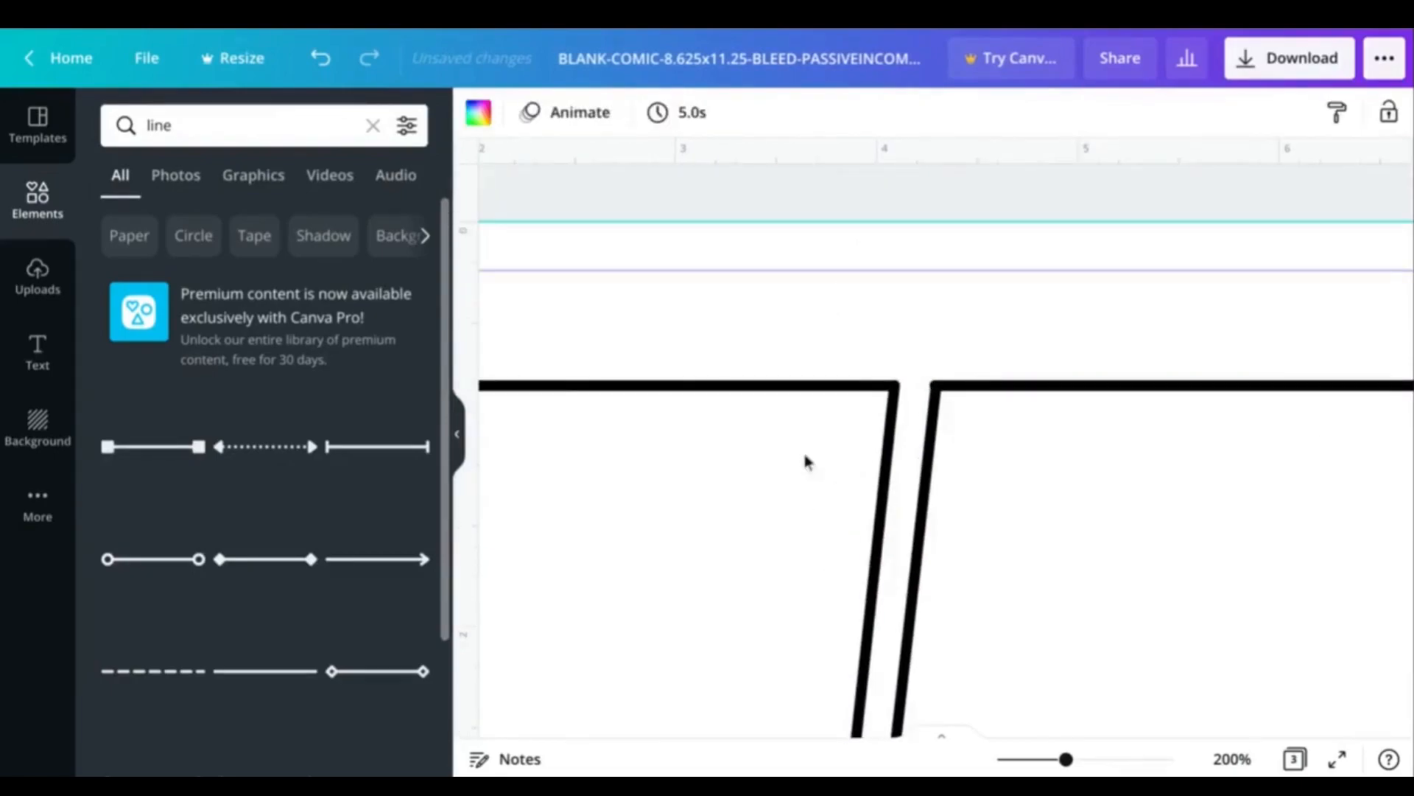
# Select all the lines of the two-panel row and move them up to the page's top margin guide
pyautogui.click(926, 459)
pyautogui.scroll(-5, 928, 458)
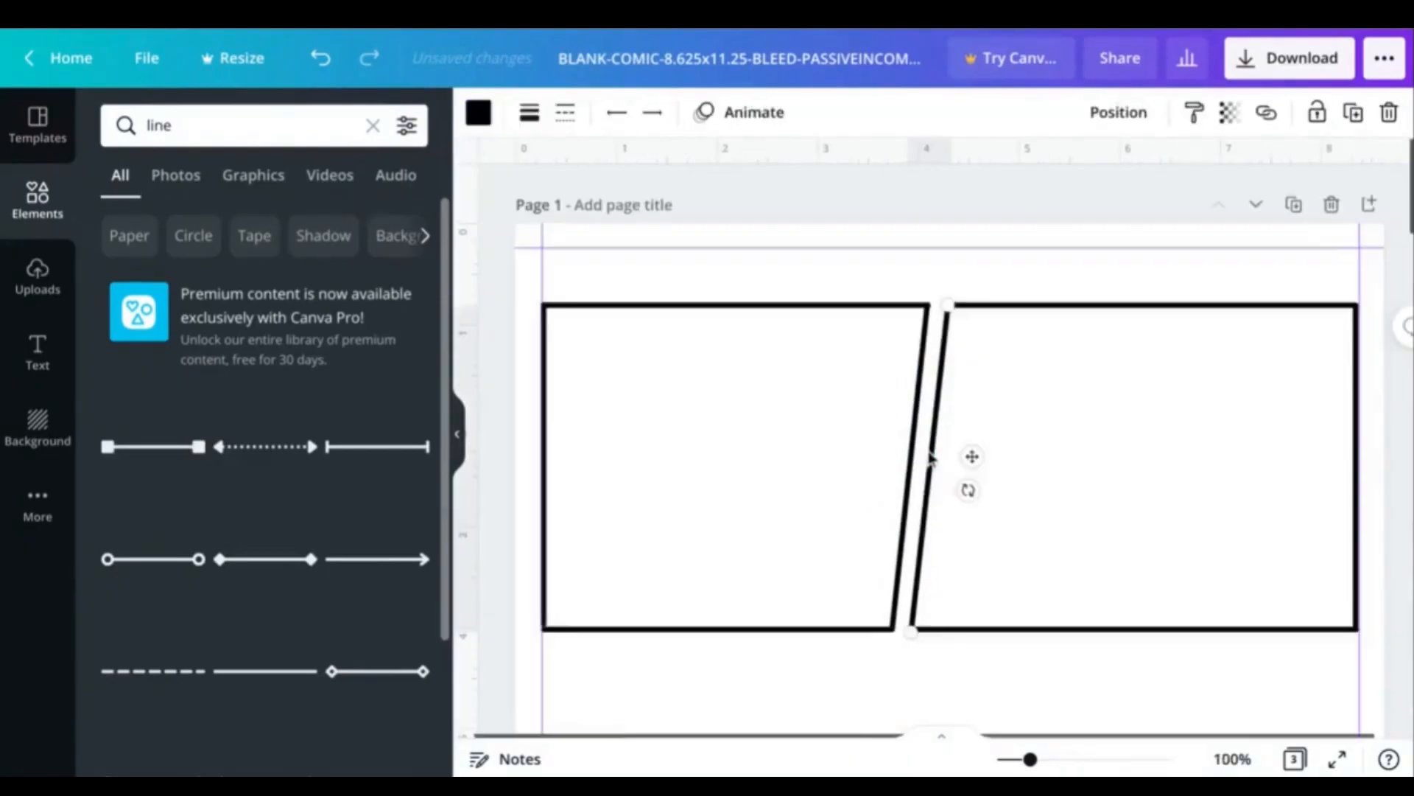
pyautogui.scroll(-3, 928, 456)
pyautogui.moveTo(1187, 475); pyautogui.dragTo(748, 272)
pyautogui.hotkey('shift', 'Up')
pyautogui.hotkey('shift', 'Up')
pyautogui.hotkey('shift', 'Up')
pyautogui.hotkey('shift', 'Up')
pyautogui.hotkey('shift', 'Up')
pyautogui.hotkey('shift', 'Up')
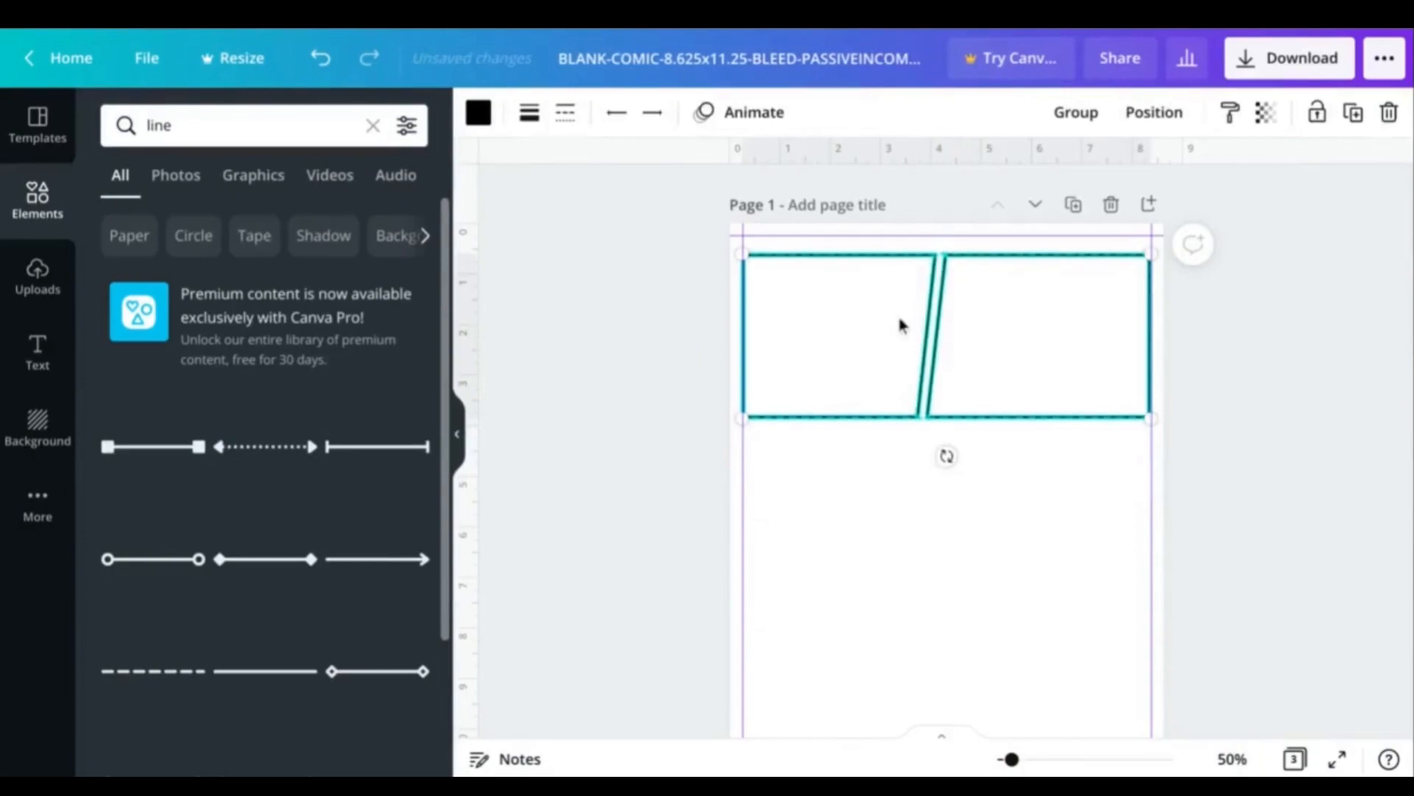
# Duplicate the two-panel row, rotate the copy 180°, and place it in the lower part of the page between the side guides
pyautogui.hotkey('ctrl', 'd')
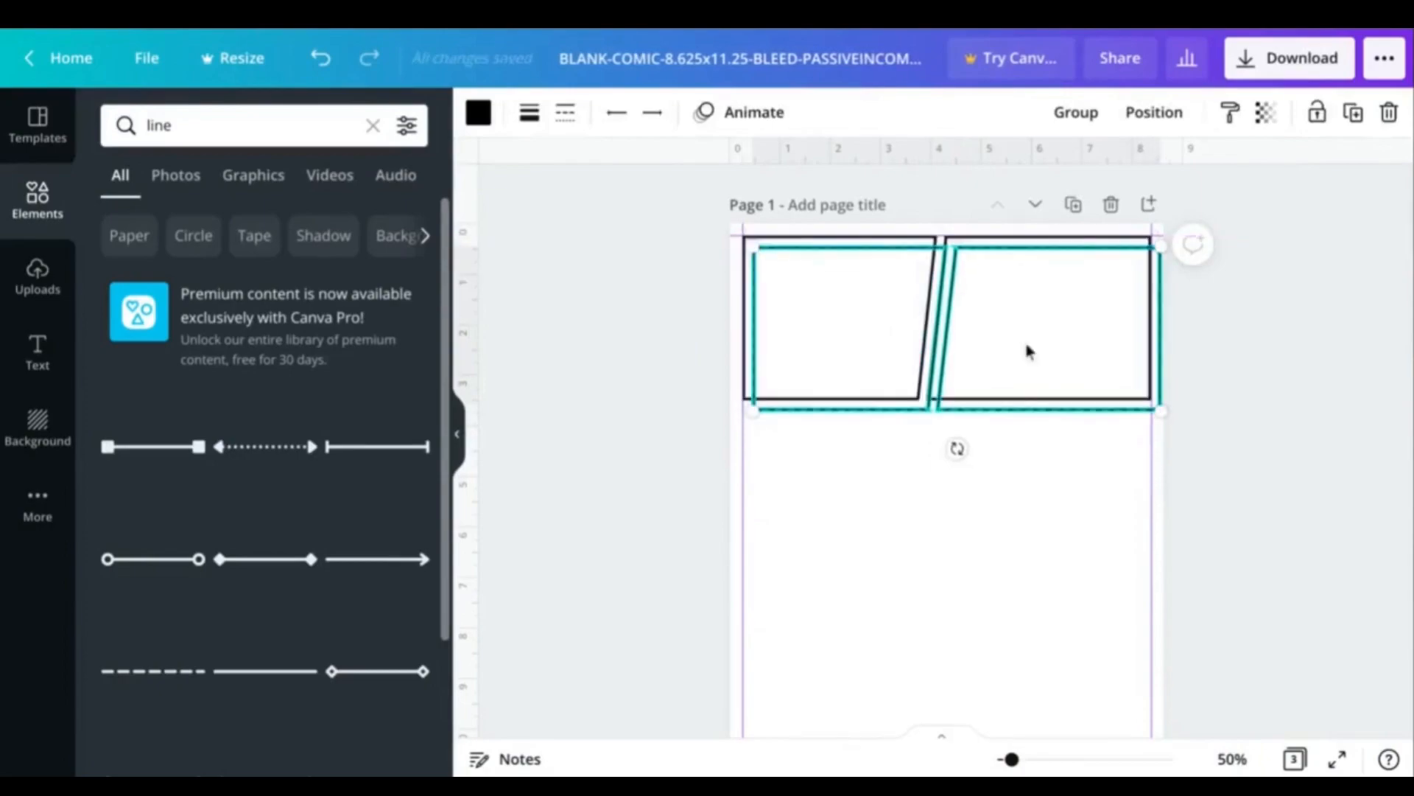
pyautogui.moveTo(1026, 351); pyautogui.dragTo(952, 378)
pyautogui.scroll(-2, 995, 652)
pyautogui.press('Left')
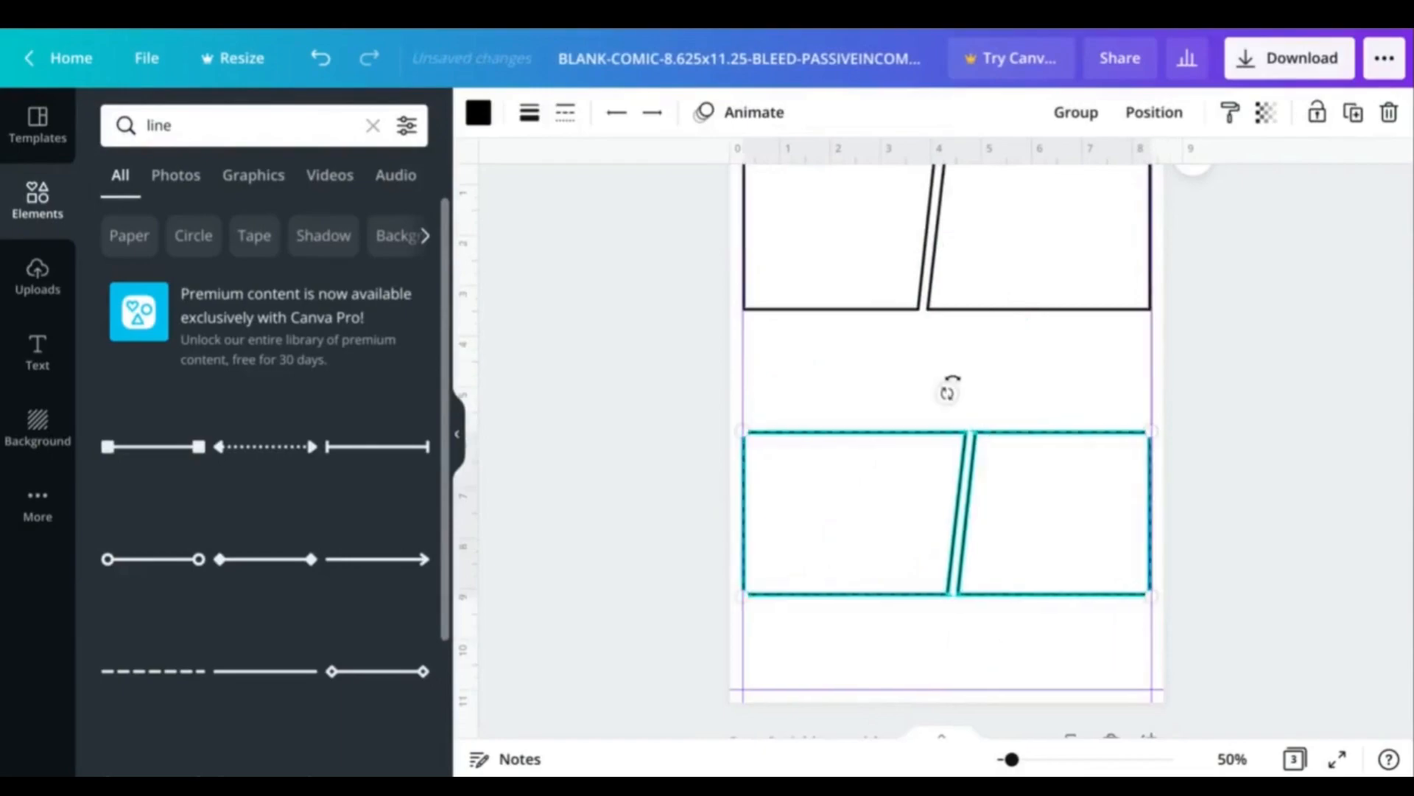
# Move the rotated panel row down about 1.7 in so it sits just above the bottom margin guide
pyautogui.press('Down')
pyautogui.press('Down')
pyautogui.press('Down')
pyautogui.press('Down')
pyautogui.press('Down')
pyautogui.press('Down')
pyautogui.press('Down')
pyautogui.press('Down')
pyautogui.press('Down')
pyautogui.press('Down')
pyautogui.press('Down')
pyautogui.press('Down')
pyautogui.press('Down')
pyautogui.press('Down')
pyautogui.press('Down')
pyautogui.press('Down')
pyautogui.press('Down')
pyautogui.press('Down')
pyautogui.press('Down')
pyautogui.press('Down')
pyautogui.press('Down')
pyautogui.press('Down')
pyautogui.press('Down')
pyautogui.press('Down')
pyautogui.press('Down')
pyautogui.press('Down')
pyautogui.press('Down')
pyautogui.press('Down')
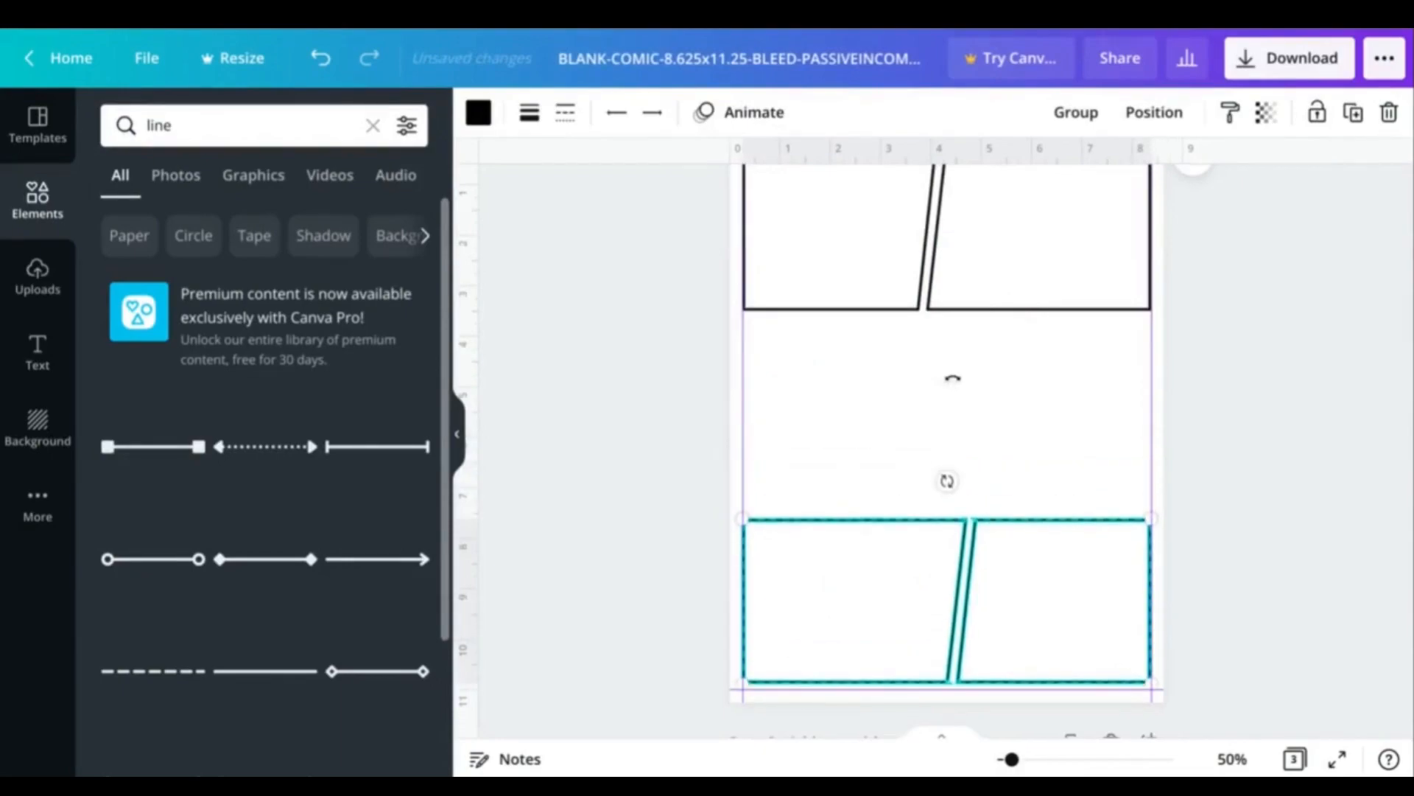
pyautogui.click(914, 482)
pyautogui.scroll(1, 913, 482)
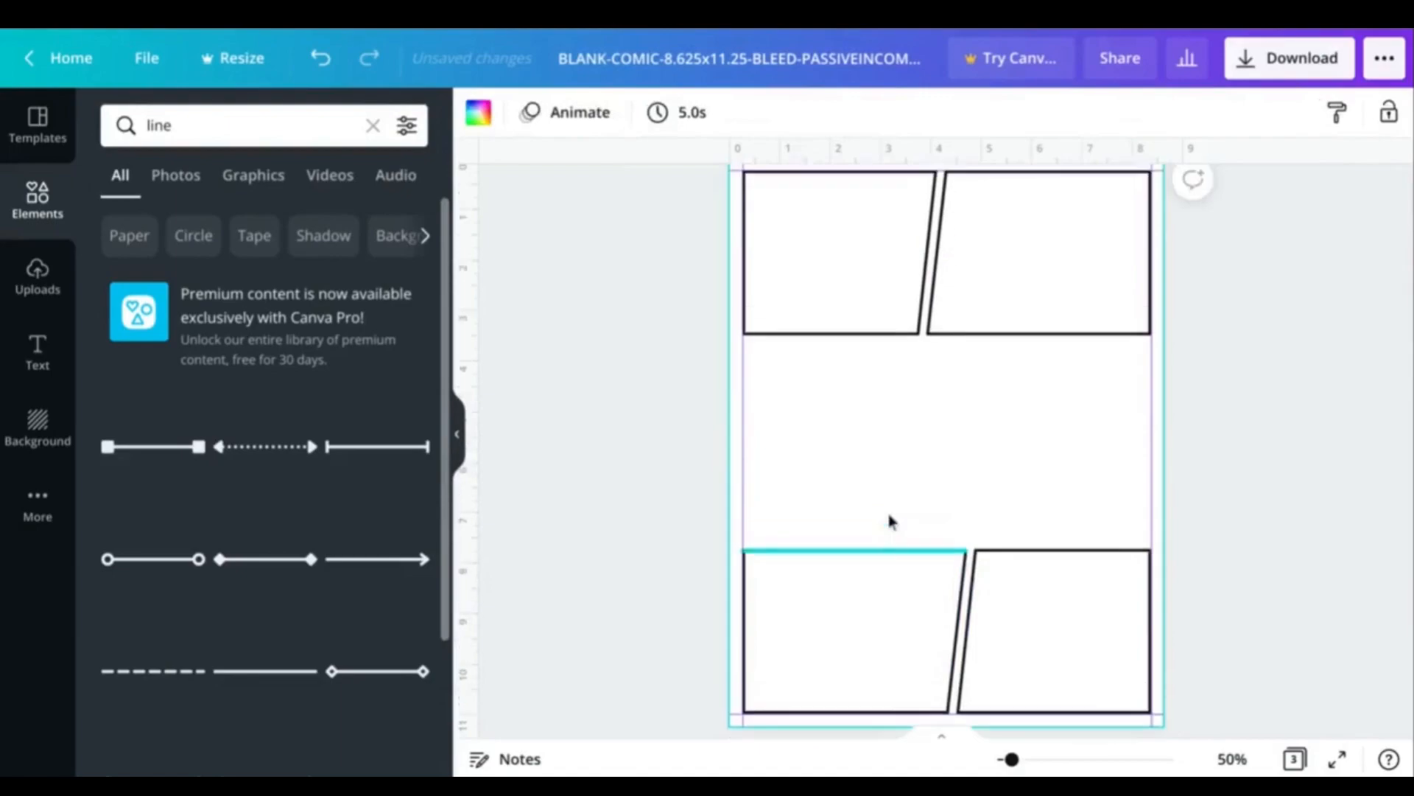
# Add a horizontal line about 0.2 in below the top panel row, spanning from the left guide to the right guide
pyautogui.click(294, 669)
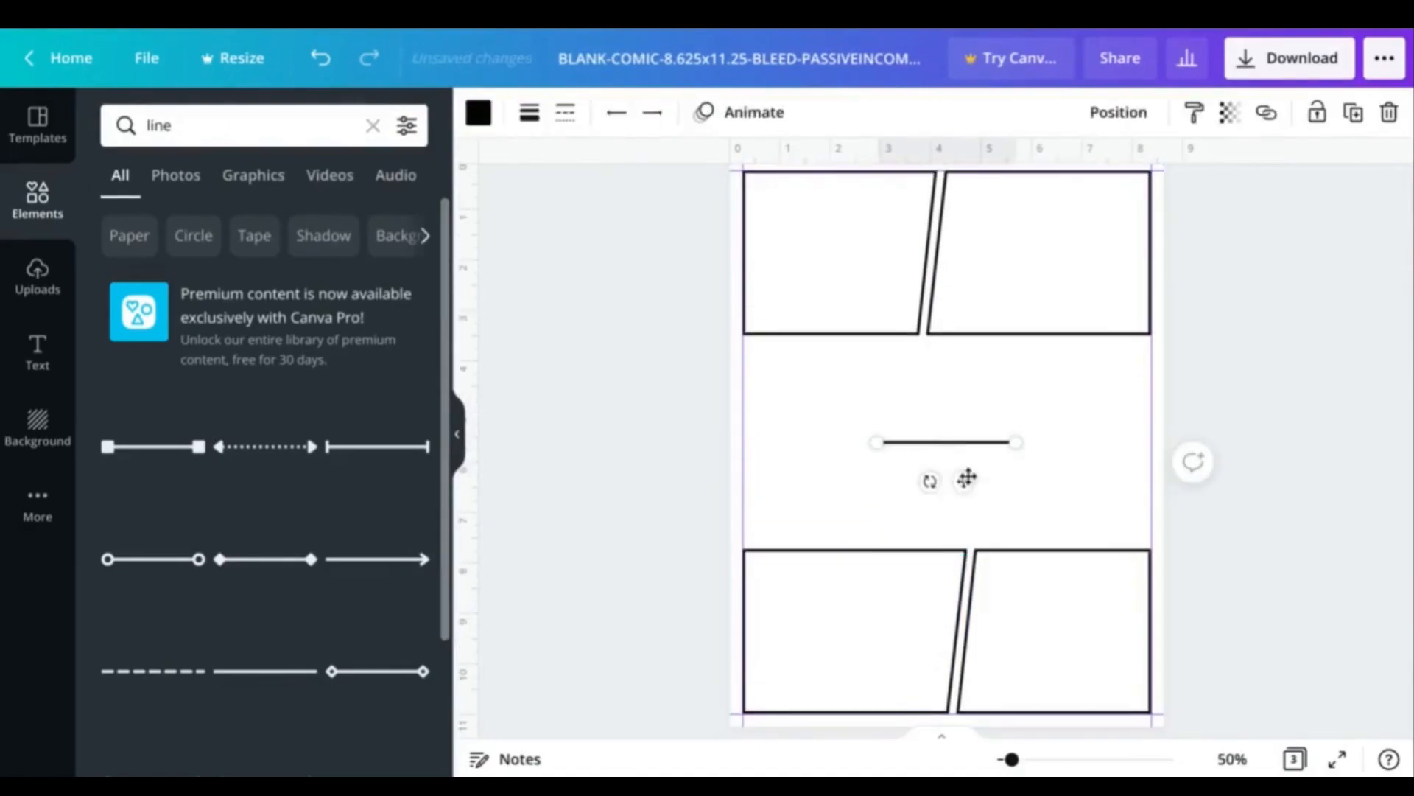
pyautogui.moveTo(967, 478); pyautogui.dragTo(826, 381)
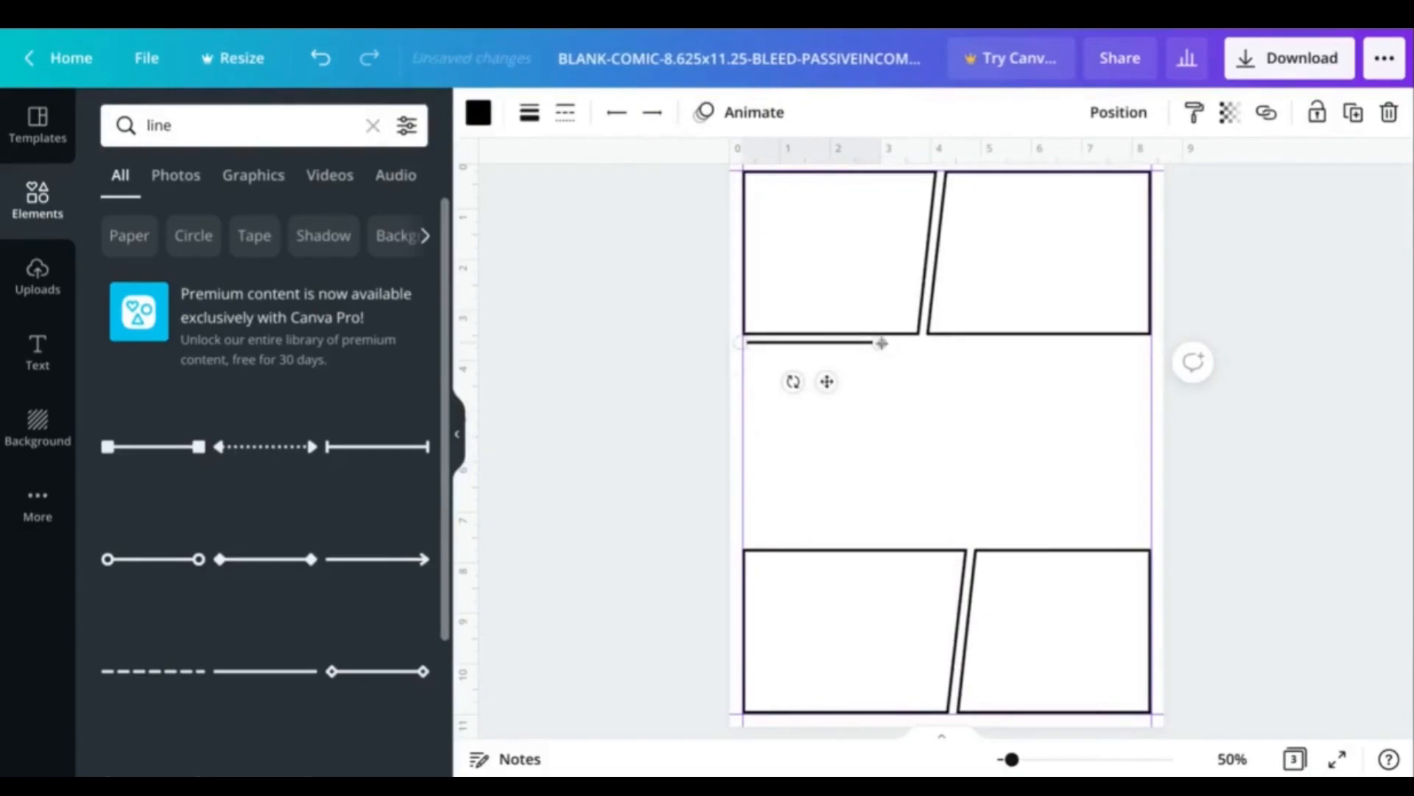
pyautogui.moveTo(882, 343); pyautogui.dragTo(1154, 341)
# Duplicate the full-width line and move the copy down to about 0.2 in above the bottom panel row
pyautogui.hotkey('ctrl', 'd')
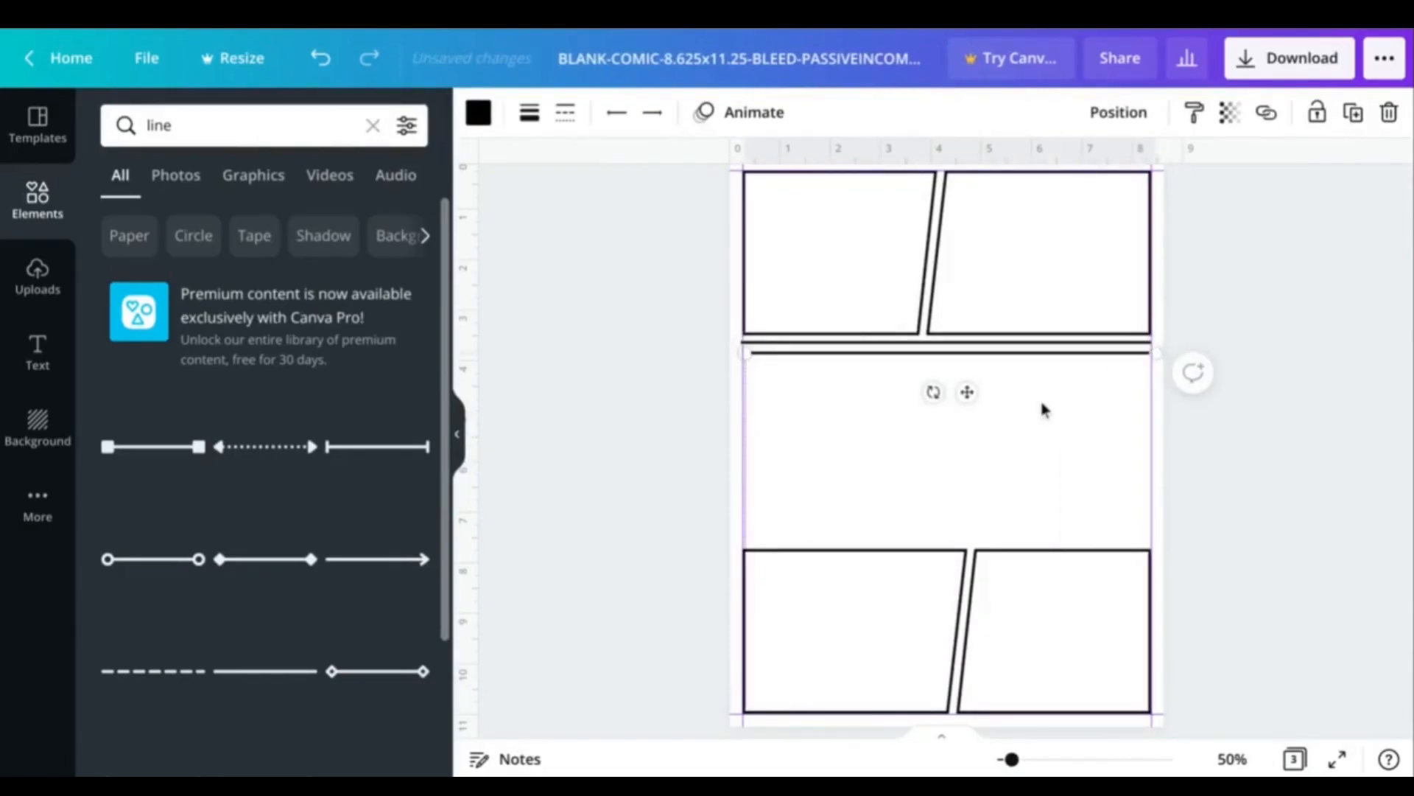
pyautogui.hotkey('shift', 'Down')
pyautogui.hotkey('shift', 'Down')
pyautogui.hotkey('shift', 'Down')
pyautogui.hotkey('shift', 'Down')
pyautogui.hotkey('shift', 'Down')
pyautogui.hotkey('shift', 'Down')
pyautogui.hotkey('shift', 'Down')
pyautogui.hotkey('shift', 'Down')
pyautogui.hotkey('shift', 'Down')
pyautogui.hotkey('shift', 'Down')
pyautogui.hotkey('shift', 'Down')
pyautogui.hotkey('shift', 'Down')
pyautogui.hotkey('shift', 'Down')
pyautogui.hotkey('shift', 'Down')
pyautogui.hotkey('shift', 'Down')
pyautogui.hotkey('shift', 'Down')
pyautogui.hotkey('shift', 'Down')
pyautogui.hotkey('shift', 'Down')
pyautogui.hotkey('shift', 'Down')
pyautogui.hotkey('shift', 'Down')
pyautogui.hotkey('shift', 'Down')
pyautogui.hotkey('shift', 'Down')
pyautogui.hotkey('shift', 'Down')
pyautogui.hotkey('shift', 'Down')
pyautogui.hotkey('shift', 'Down')
pyautogui.hotkey('shift', 'Down')
pyautogui.hotkey('shift', 'Down')
pyautogui.hotkey('shift', 'Down')
pyautogui.hotkey('shift', 'Down')
pyautogui.hotkey('shift', 'Down')
pyautogui.hotkey('shift', 'Down')
pyautogui.hotkey('shift', 'Down')
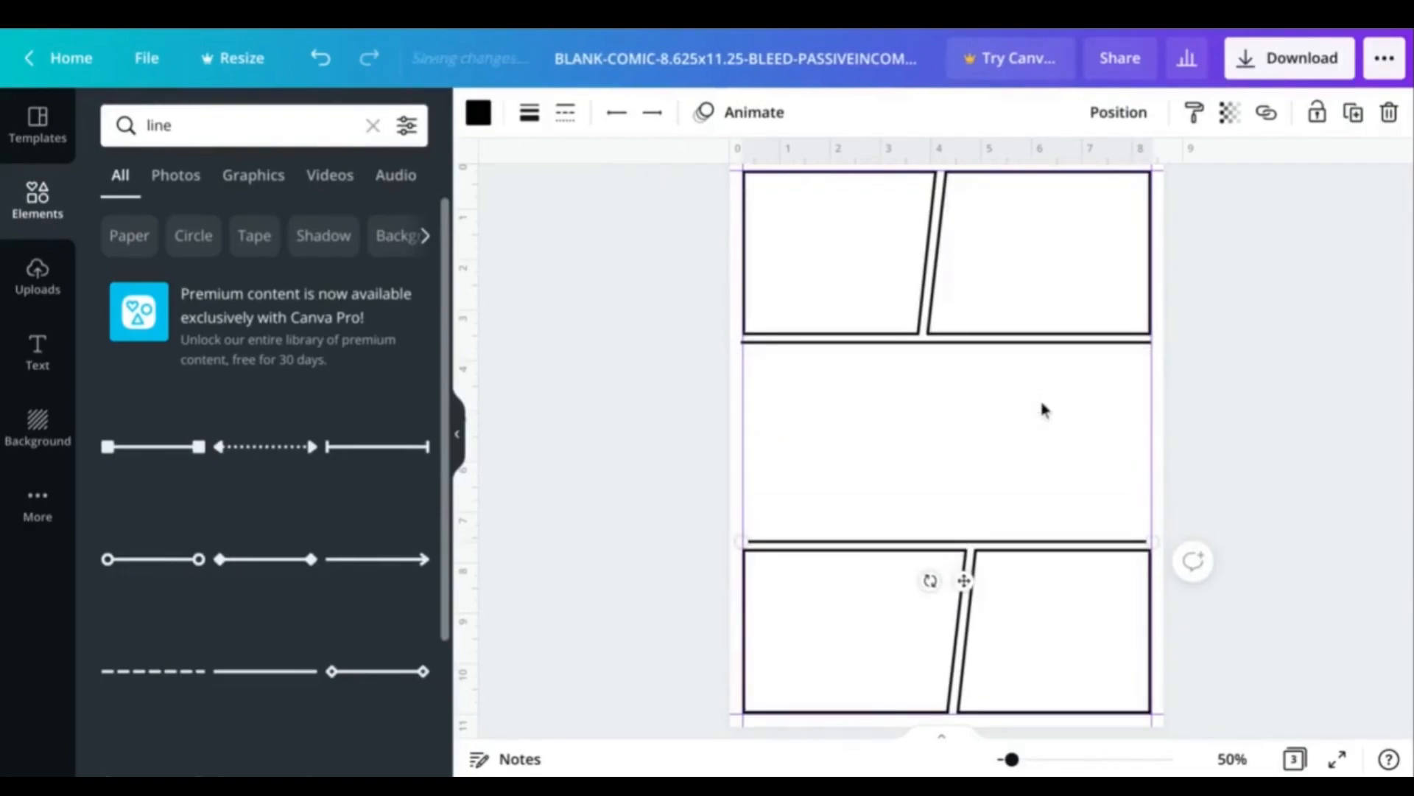
# Add a short line in the middle of the page, then shorten the full-width line below the top row, starting it on the left guide
pyautogui.click(272, 685)
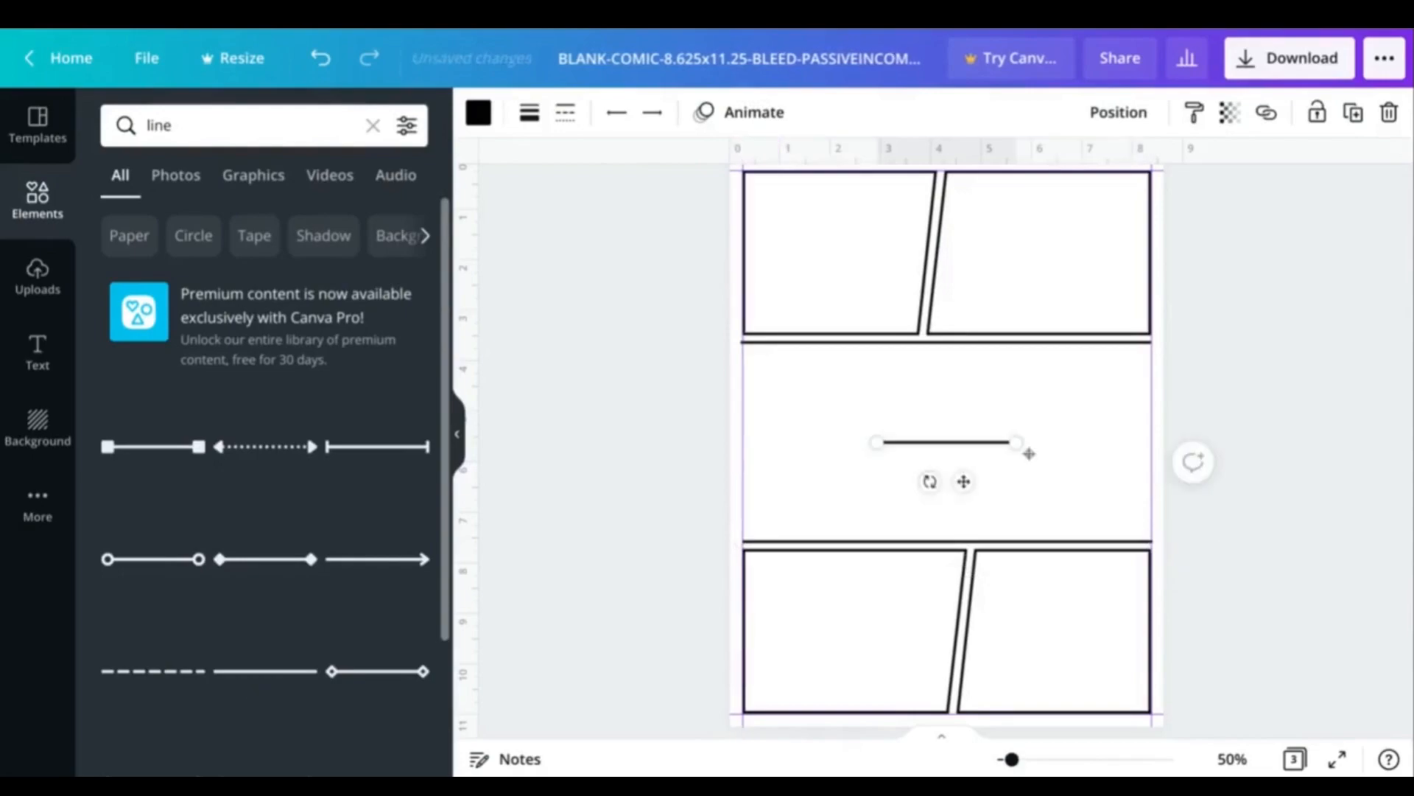
pyautogui.scroll(5, 811, 341)
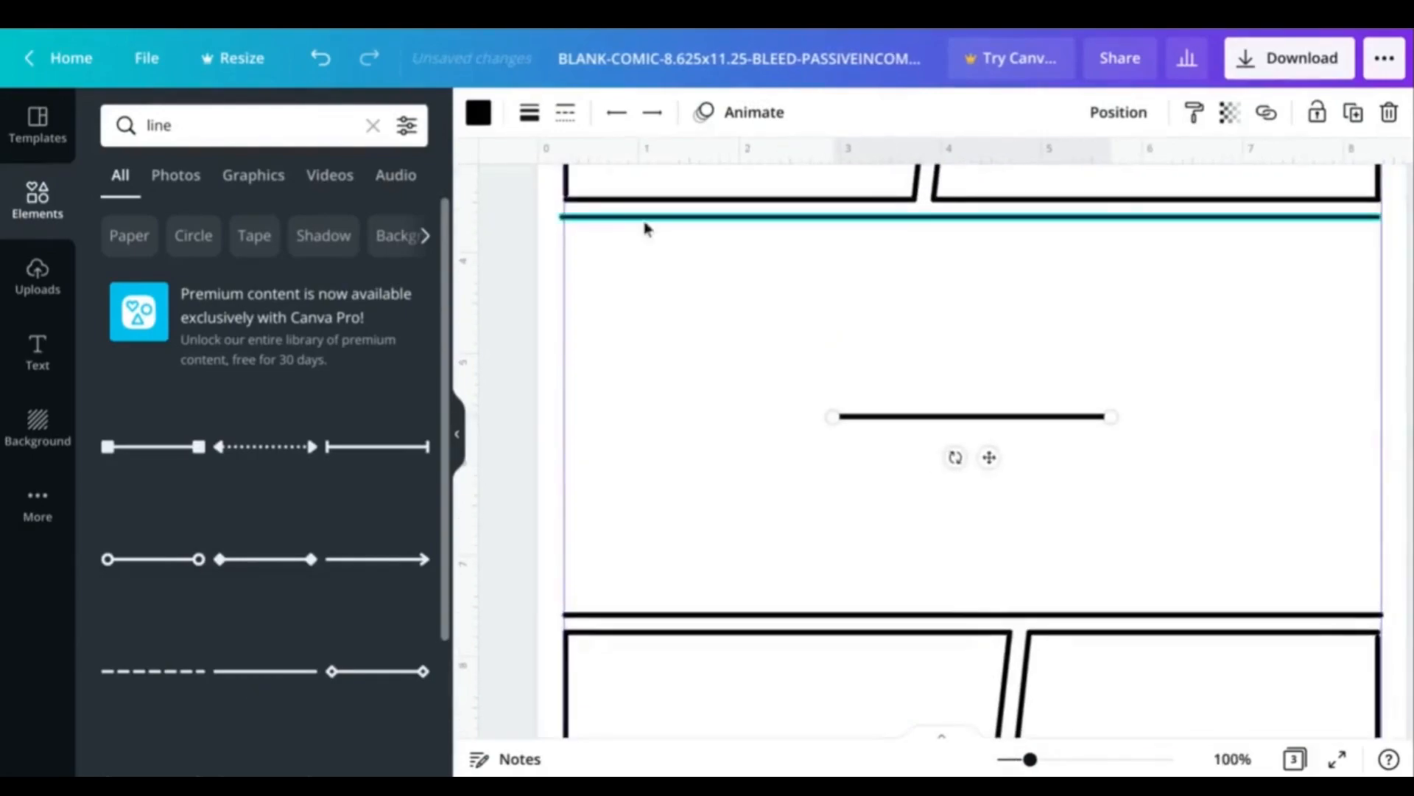
pyautogui.click(634, 217)
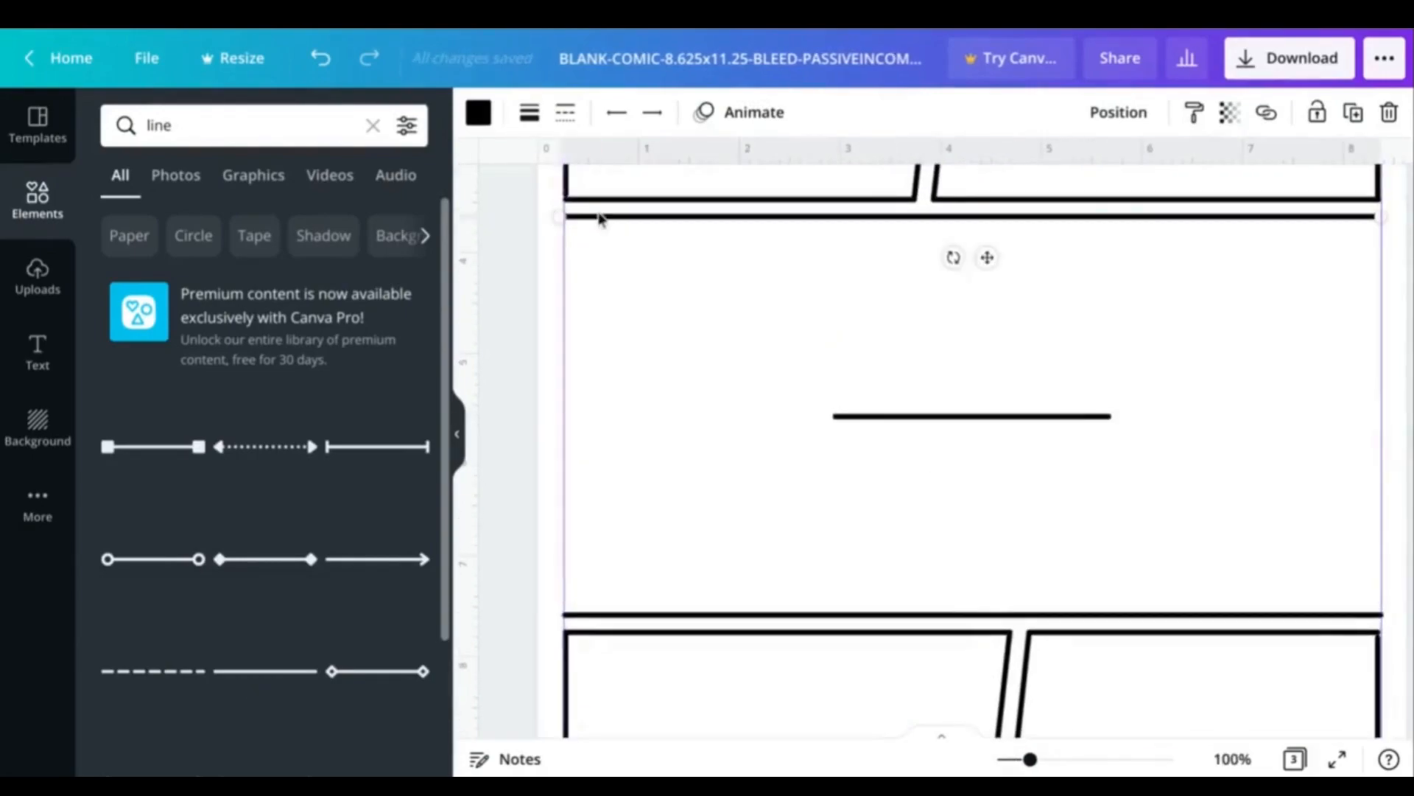
pyautogui.moveTo(570, 215); pyautogui.dragTo(592, 216)
# Rotate the short middle line to vertical, then delete it
pyautogui.click(905, 427)
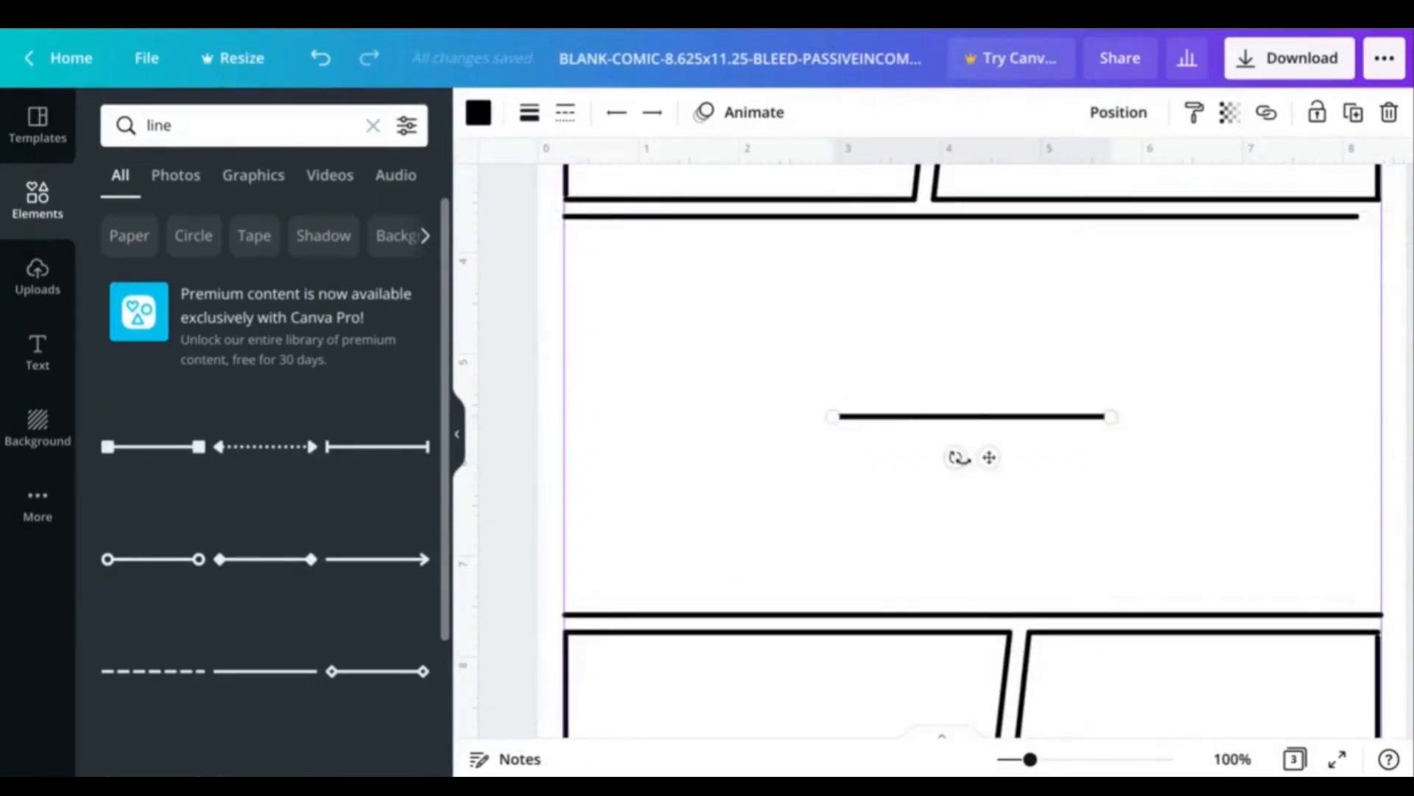
pyautogui.moveTo(955, 457); pyautogui.dragTo(1067, 389)
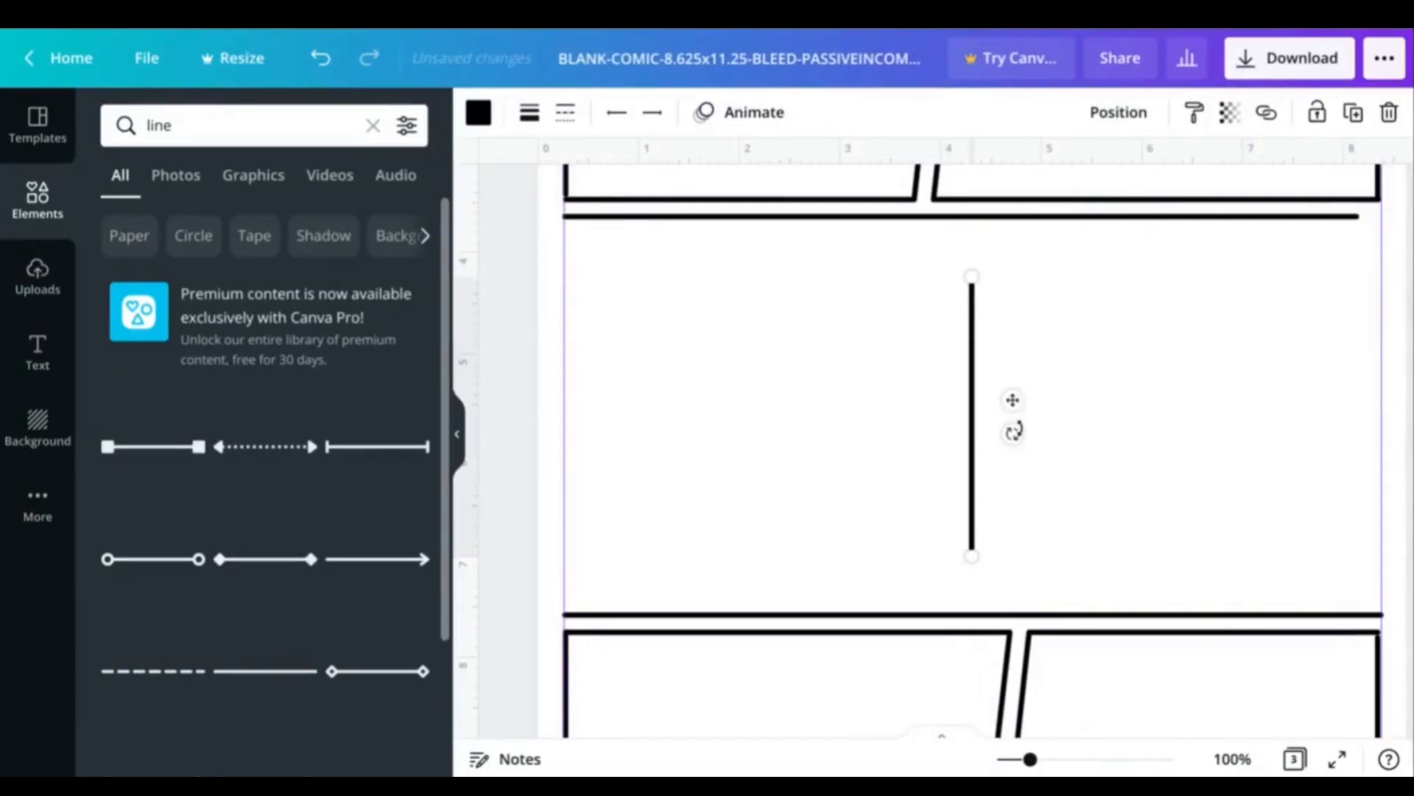
pyautogui.moveTo(1013, 430); pyautogui.dragTo(1040, 433)
pyautogui.press('Delete')
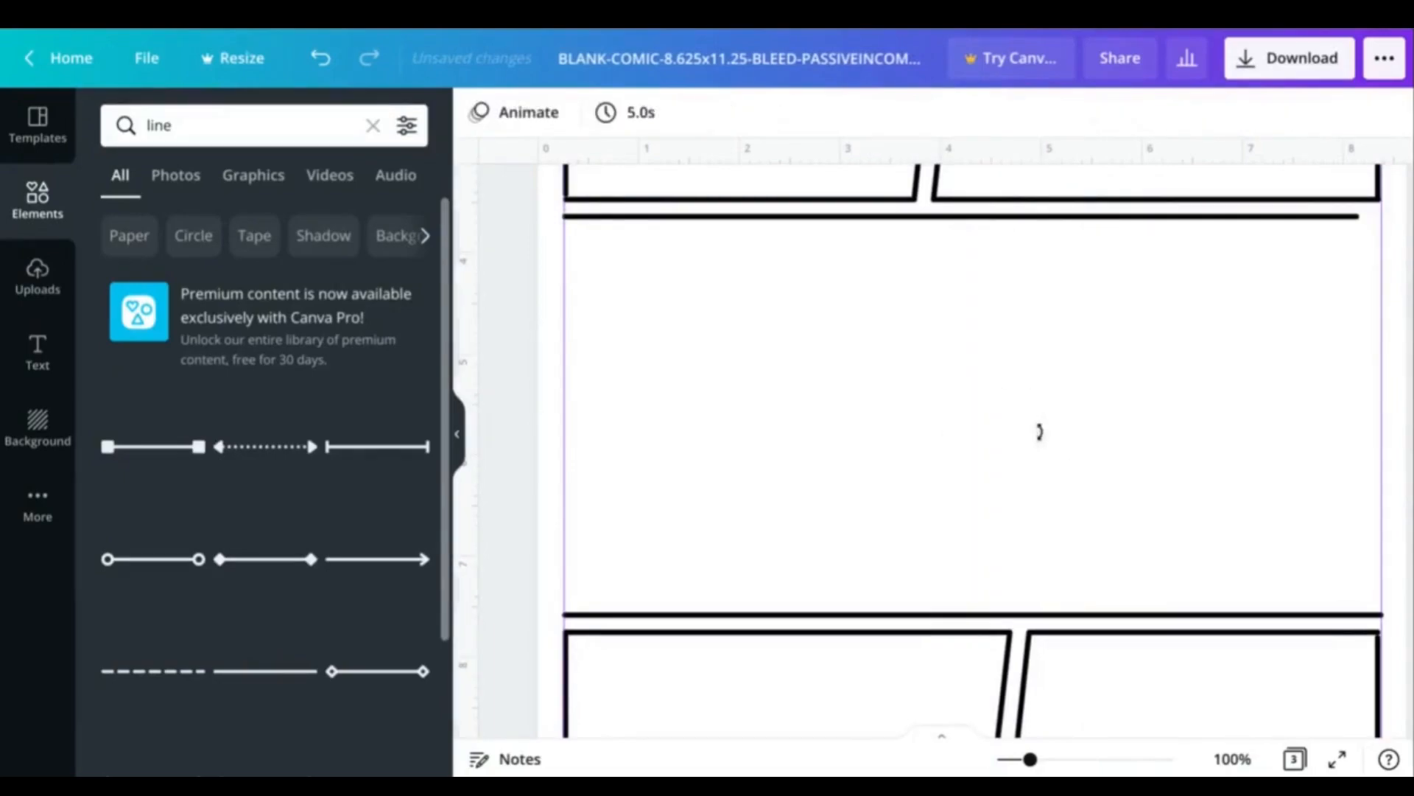
# Add a vertical line on the left guide spanning the middle panel's height, and place a copy of it on the right guide
pyautogui.click(267, 670)
pyautogui.moveTo(958, 458); pyautogui.dragTo(1081, 435)
pyautogui.moveTo(1014, 400); pyautogui.dragTo(609, 340)
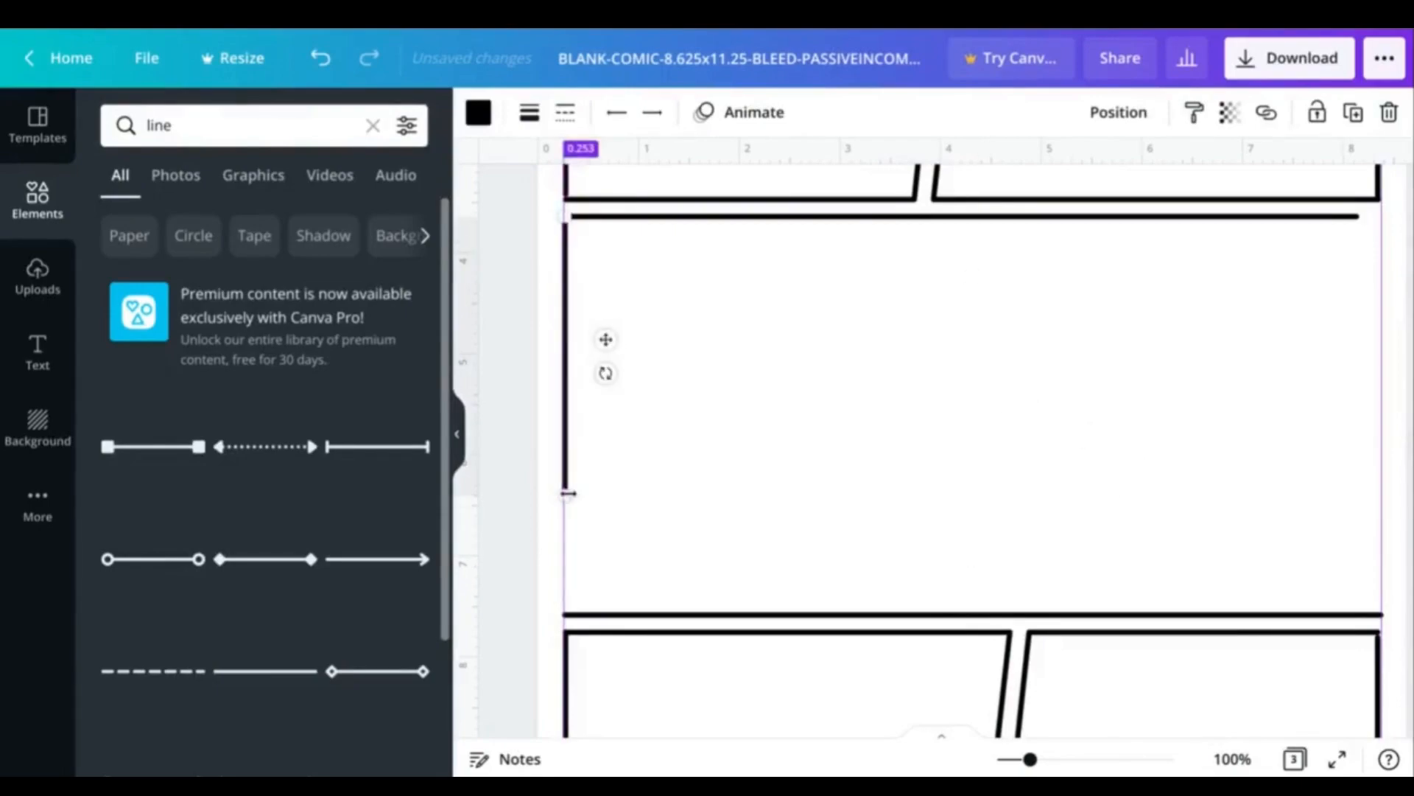
pyautogui.moveTo(590, 486); pyautogui.dragTo(578, 614)
pyautogui.moveTo(605, 400); pyautogui.dragTo(1413, 404)
# Extend the line below the top row to the right guide so that it closes the middle panel
pyautogui.click(1307, 238)
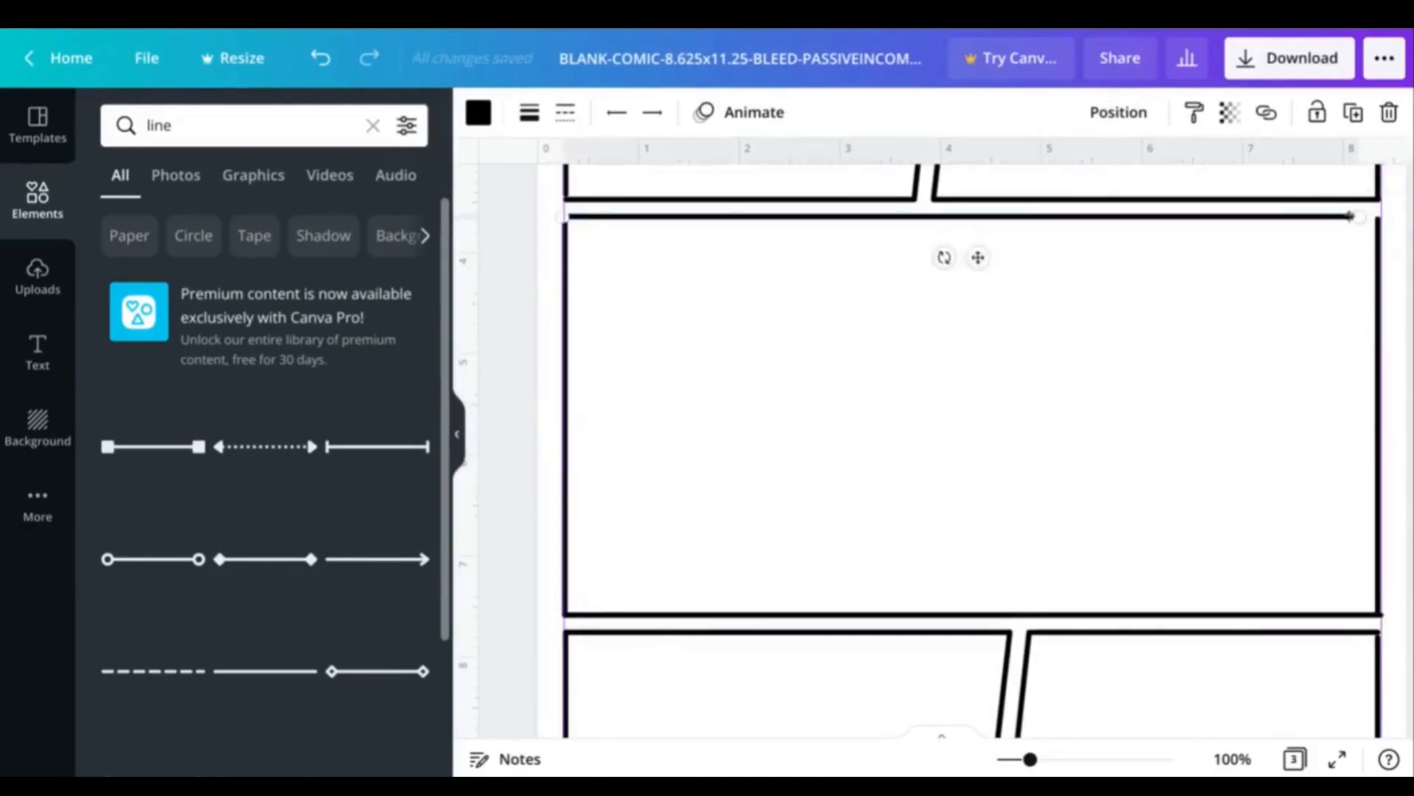
pyautogui.hotkey('ctrl', '-')
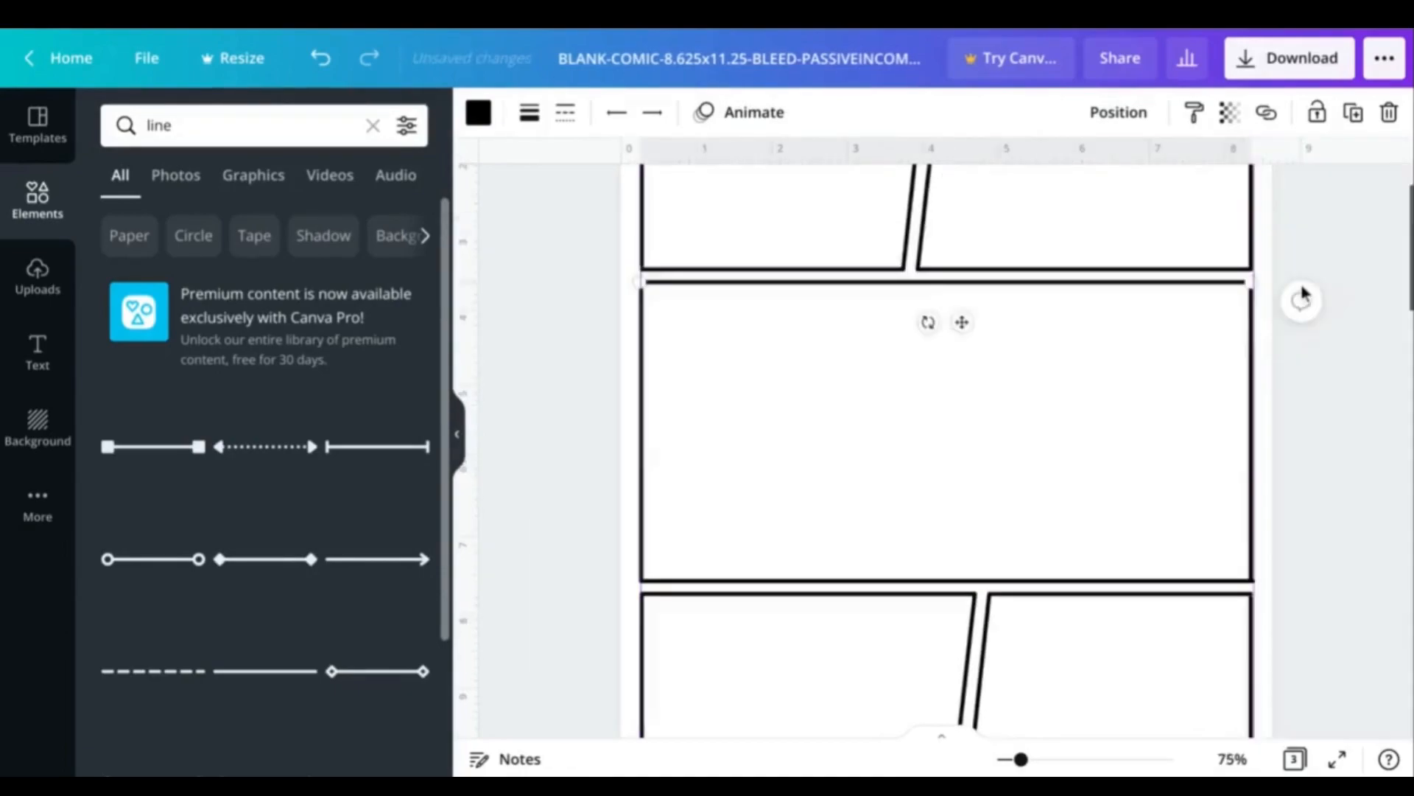
pyautogui.hotkey('ctrl', '-')
pyautogui.click(1281, 386)
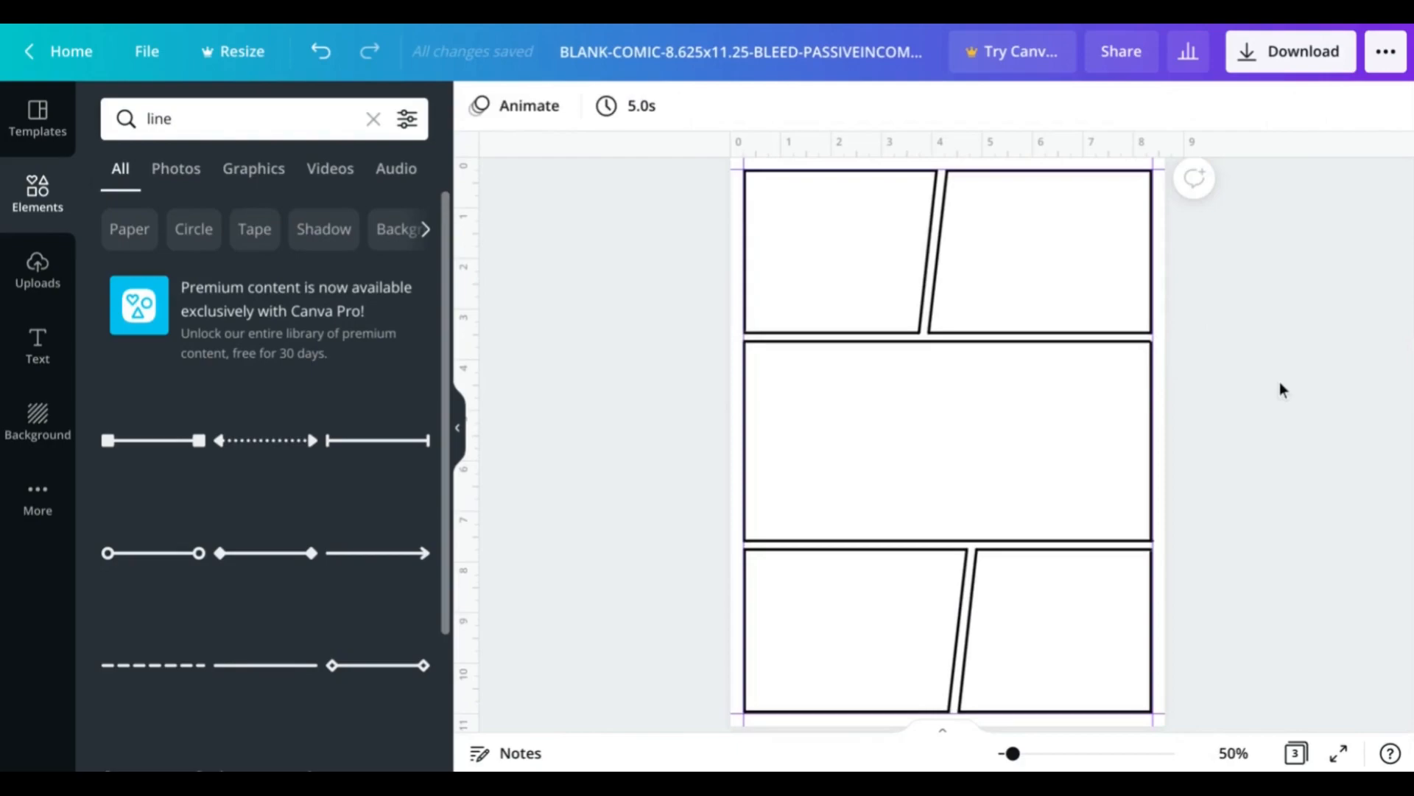
# Duplicate page 1 and rotate all the panel lines on the copy together by 180°
pyautogui.hotkey('ctrl', '-')
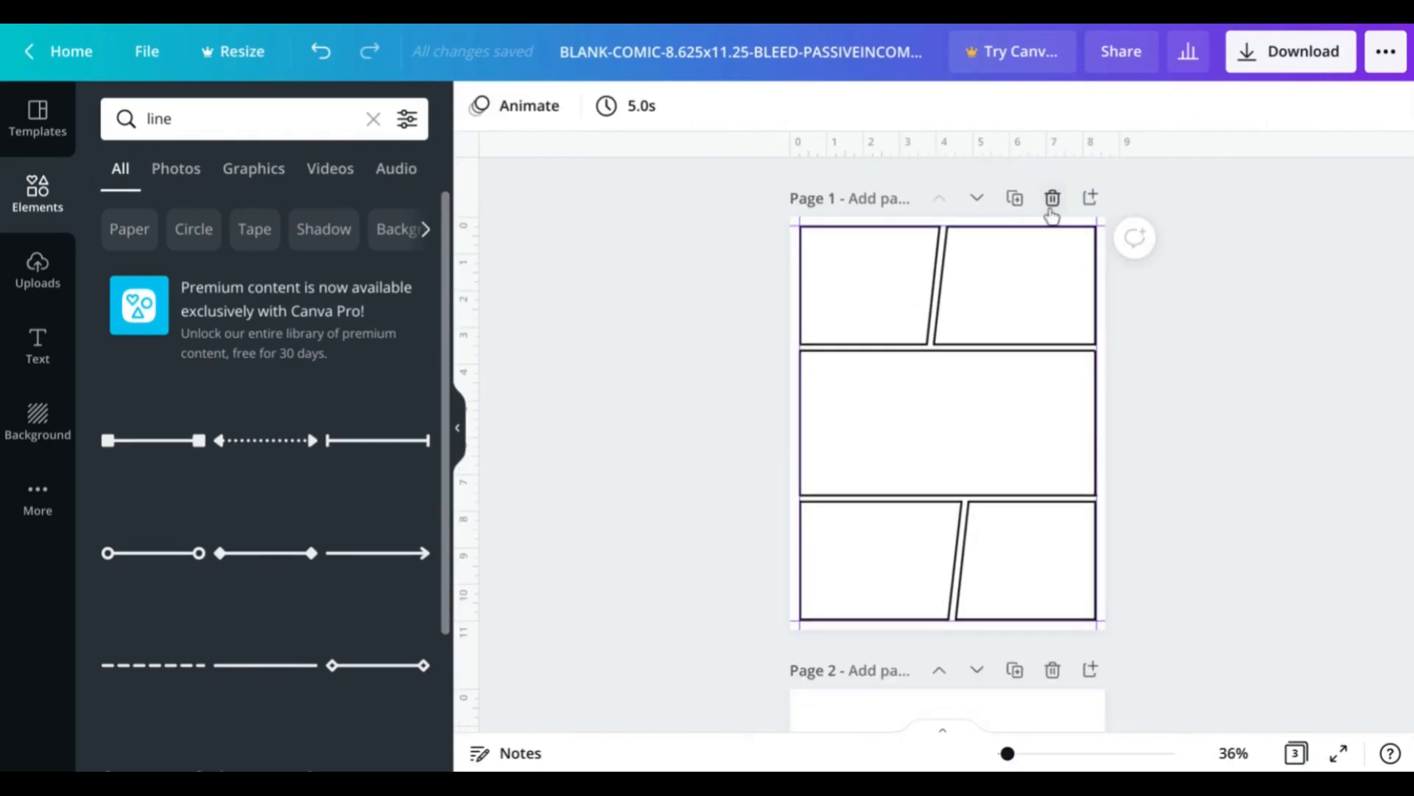
pyautogui.click(1016, 199)
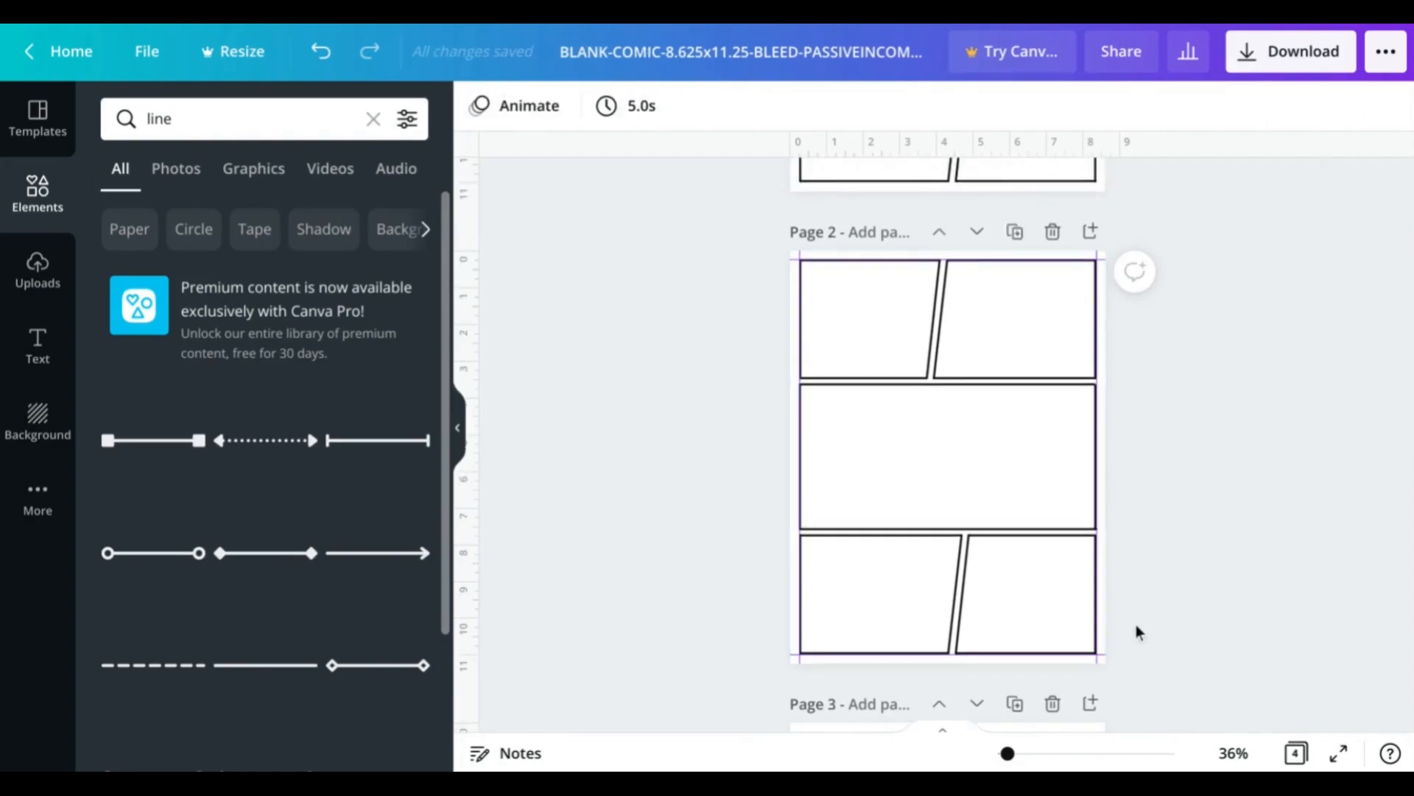
pyautogui.moveTo(1129, 665); pyautogui.dragTo(921, 492)
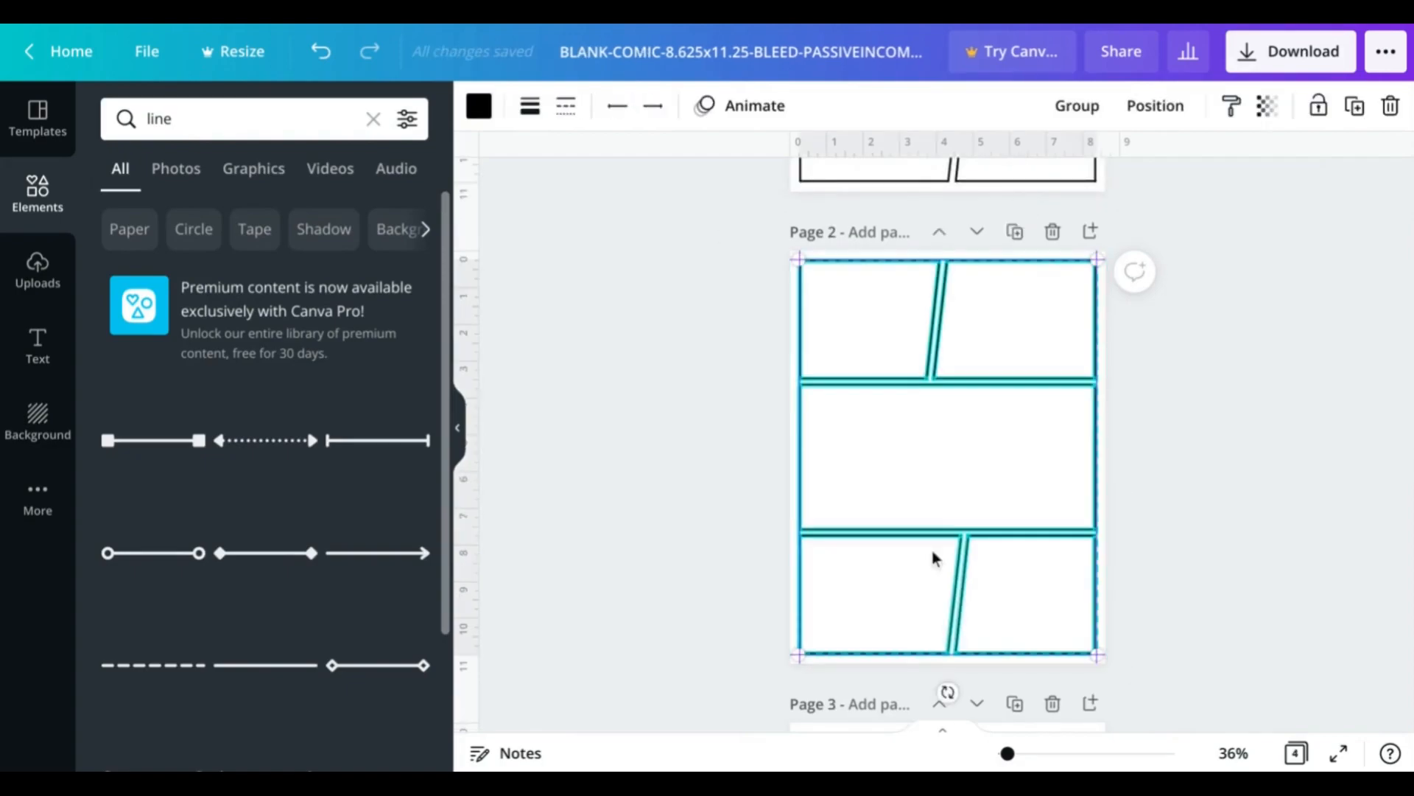
pyautogui.moveTo(950, 691); pyautogui.dragTo(943, 265)
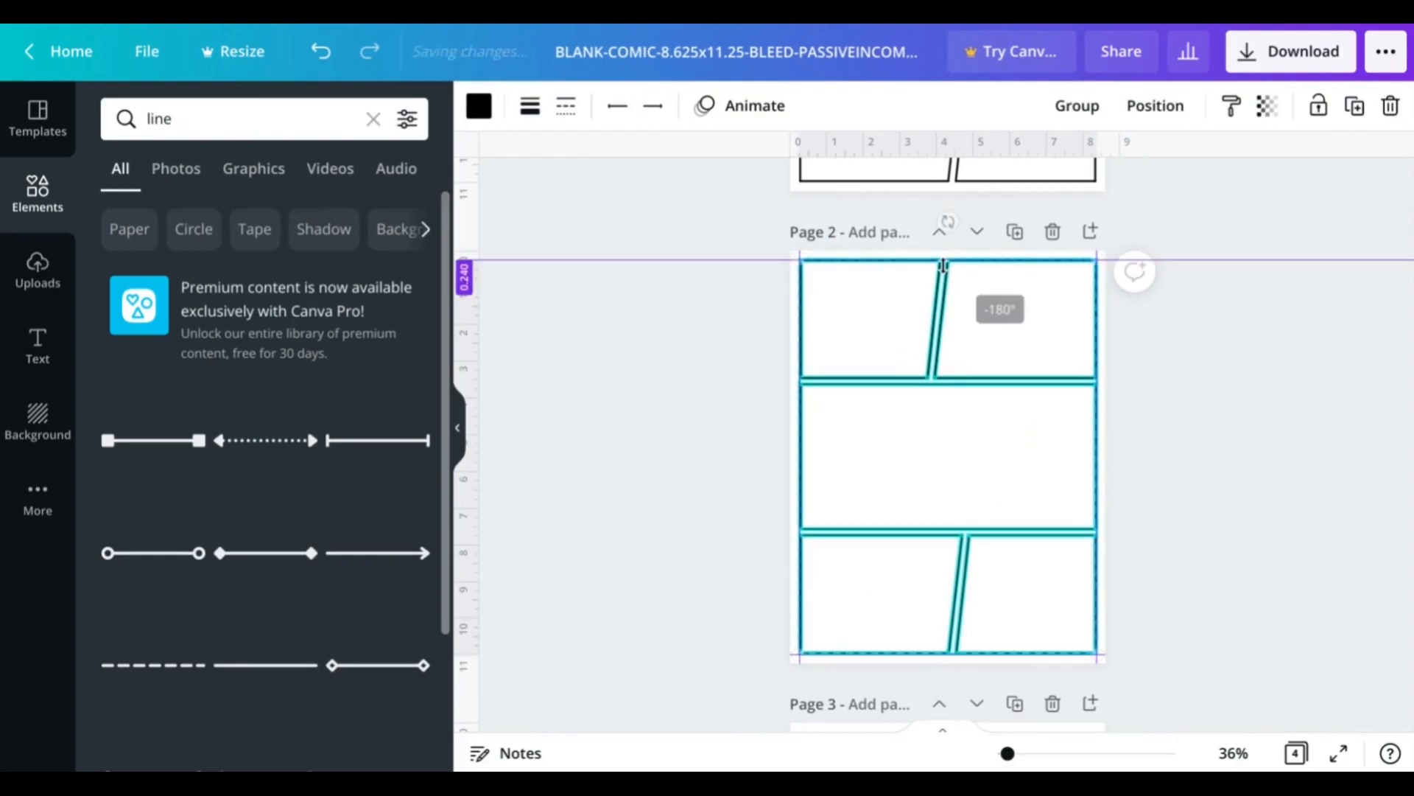
pyautogui.click(1161, 334)
pyautogui.scroll(5, 1161, 334)
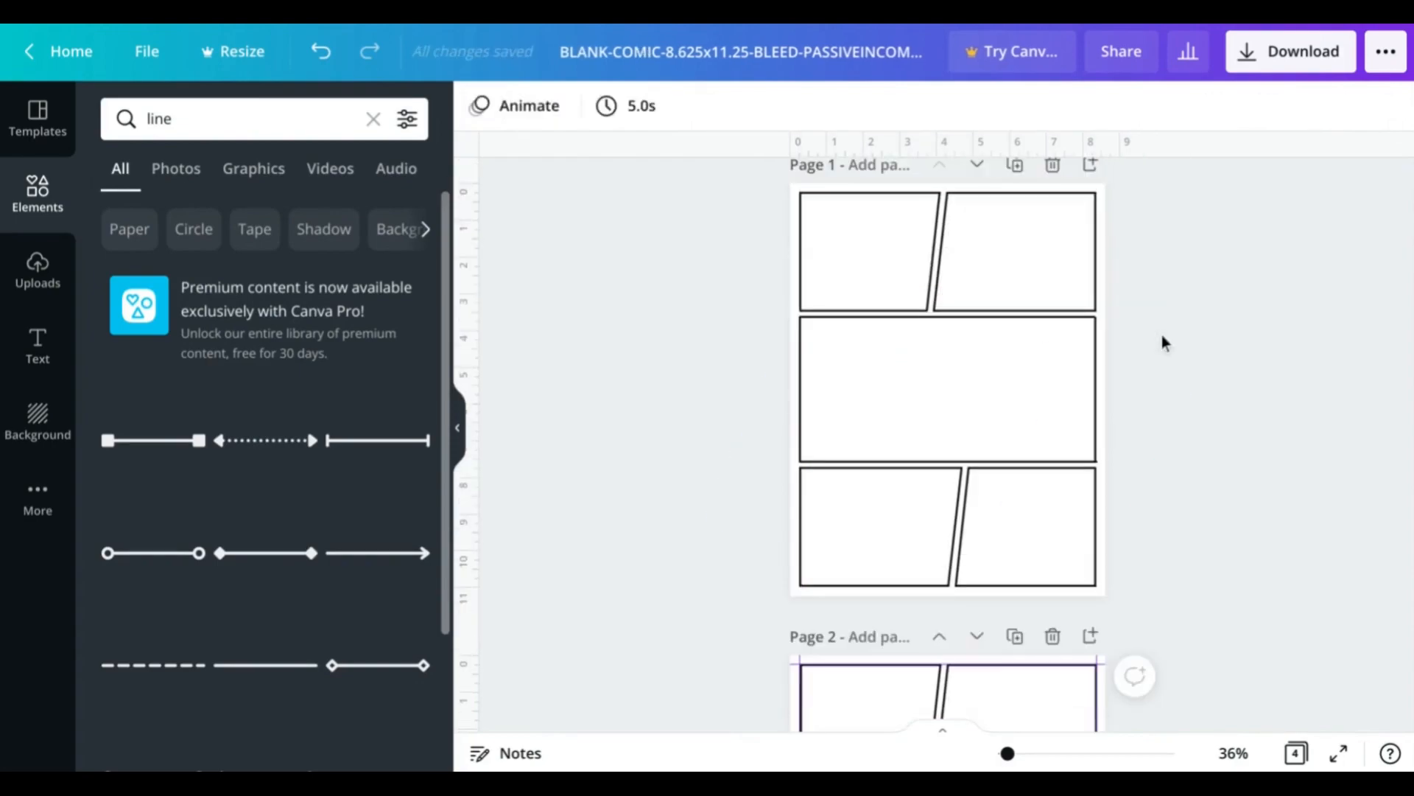
# Search the elements for "comic" and place a small surprise-marks graphic at the left end of page 1's gap below the top row
pyautogui.click(375, 120)
pyautogui.write('comic')
pyautogui.press('Return')
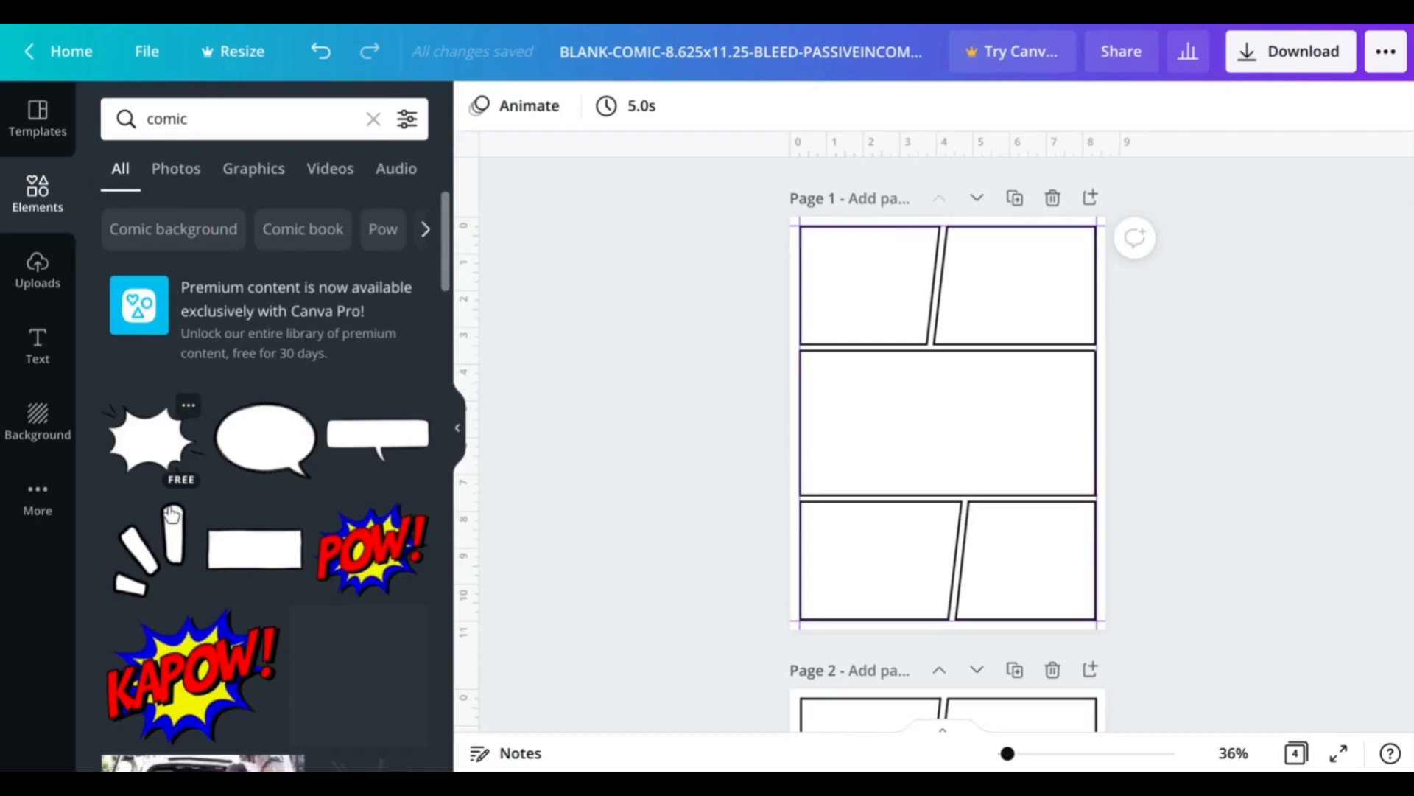
pyautogui.click(147, 549)
pyautogui.moveTo(1009, 341); pyautogui.dragTo(943, 453)
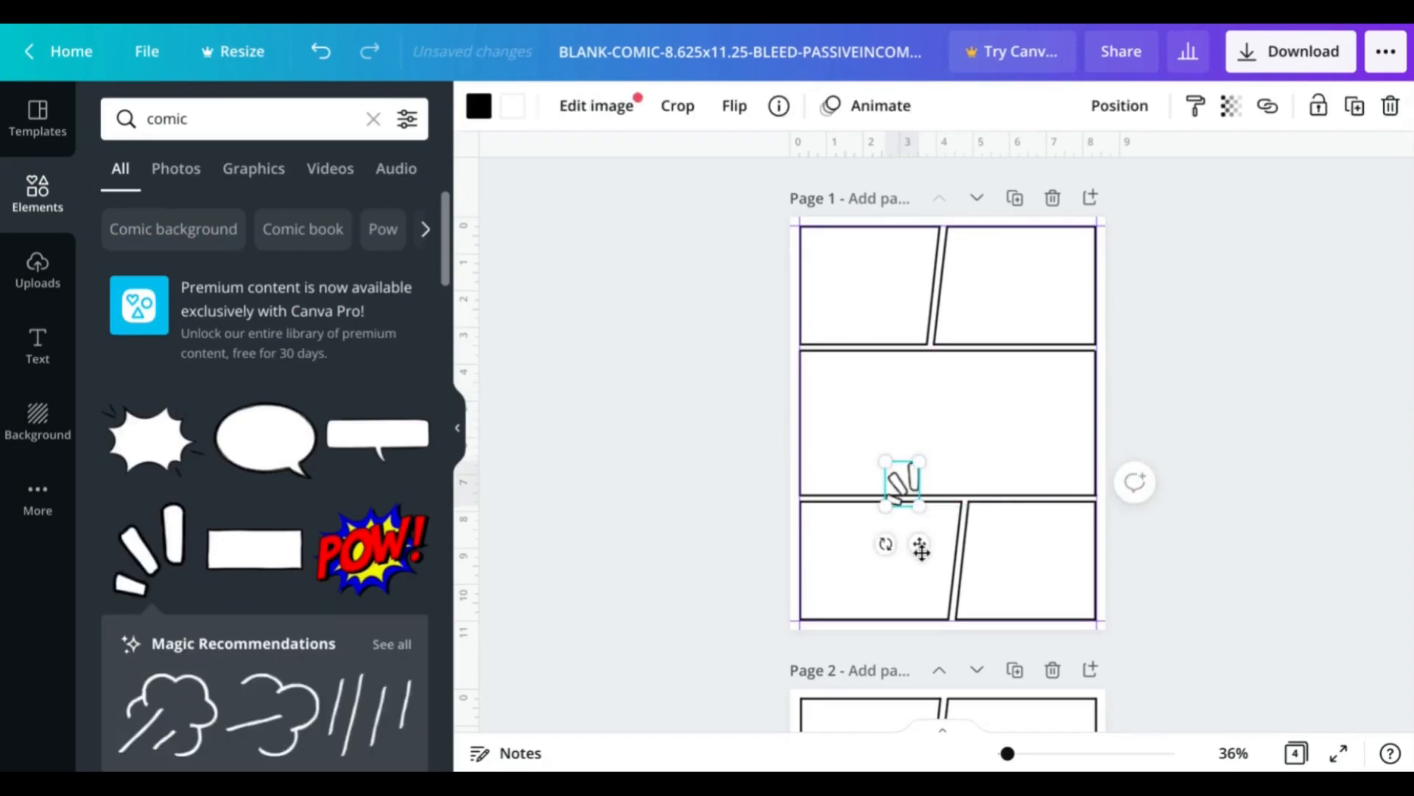
pyautogui.moveTo(923, 544); pyautogui.dragTo(823, 414)
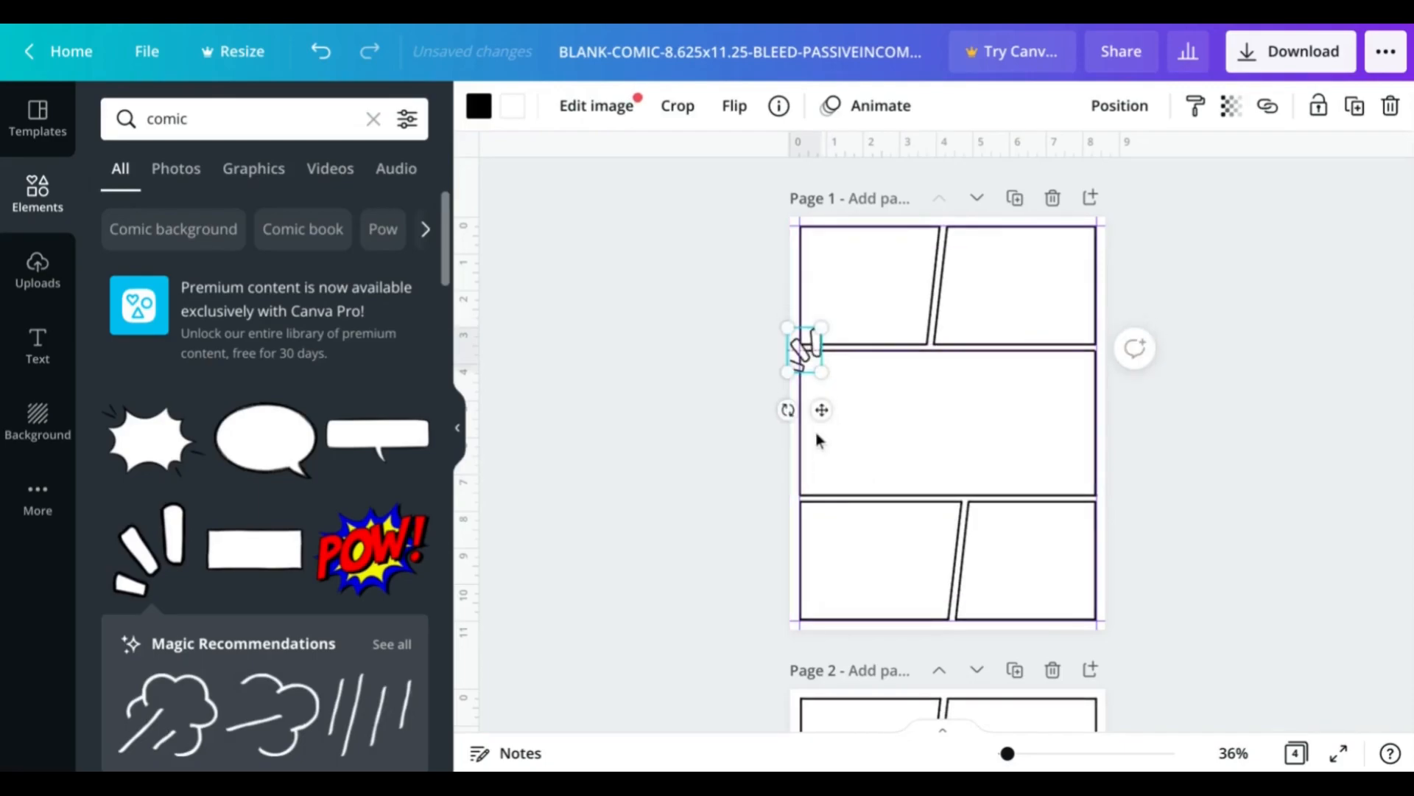
# Fine-tune the surprise marks' position and place a rotated copy at the right end of the gap above the bottom row
pyautogui.click(180, 517)
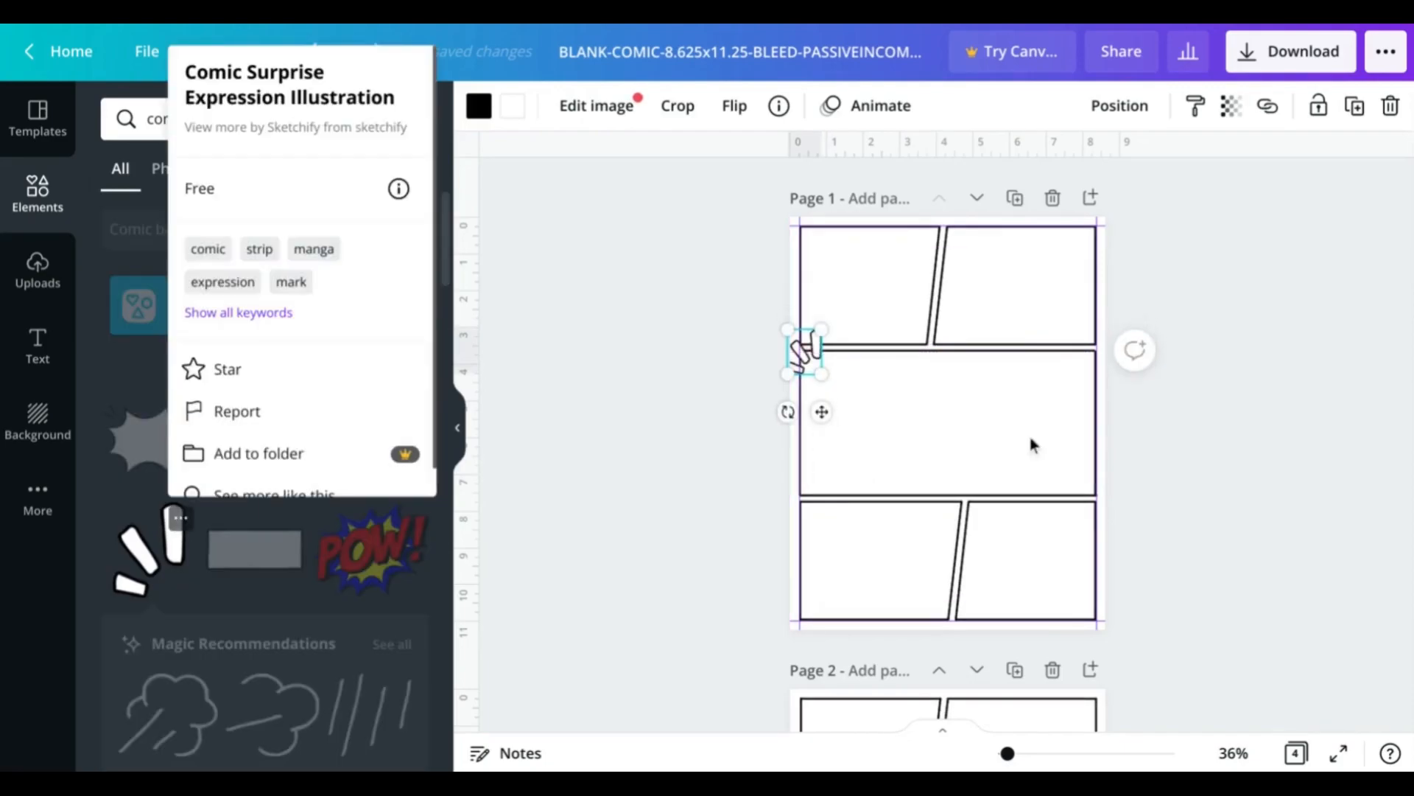
pyautogui.click(914, 410)
pyautogui.click(815, 353)
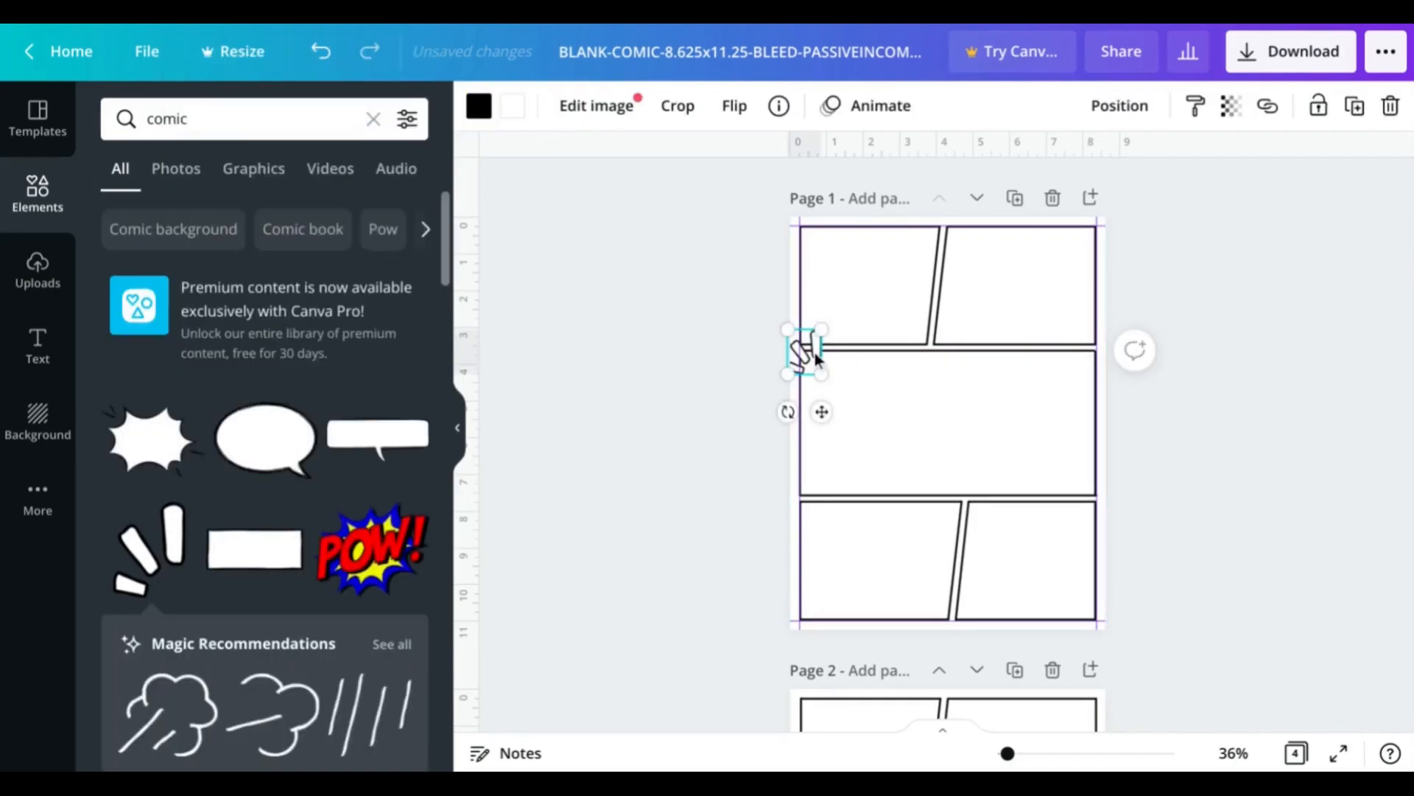
pyautogui.moveTo(815, 352); pyautogui.dragTo(822, 360)
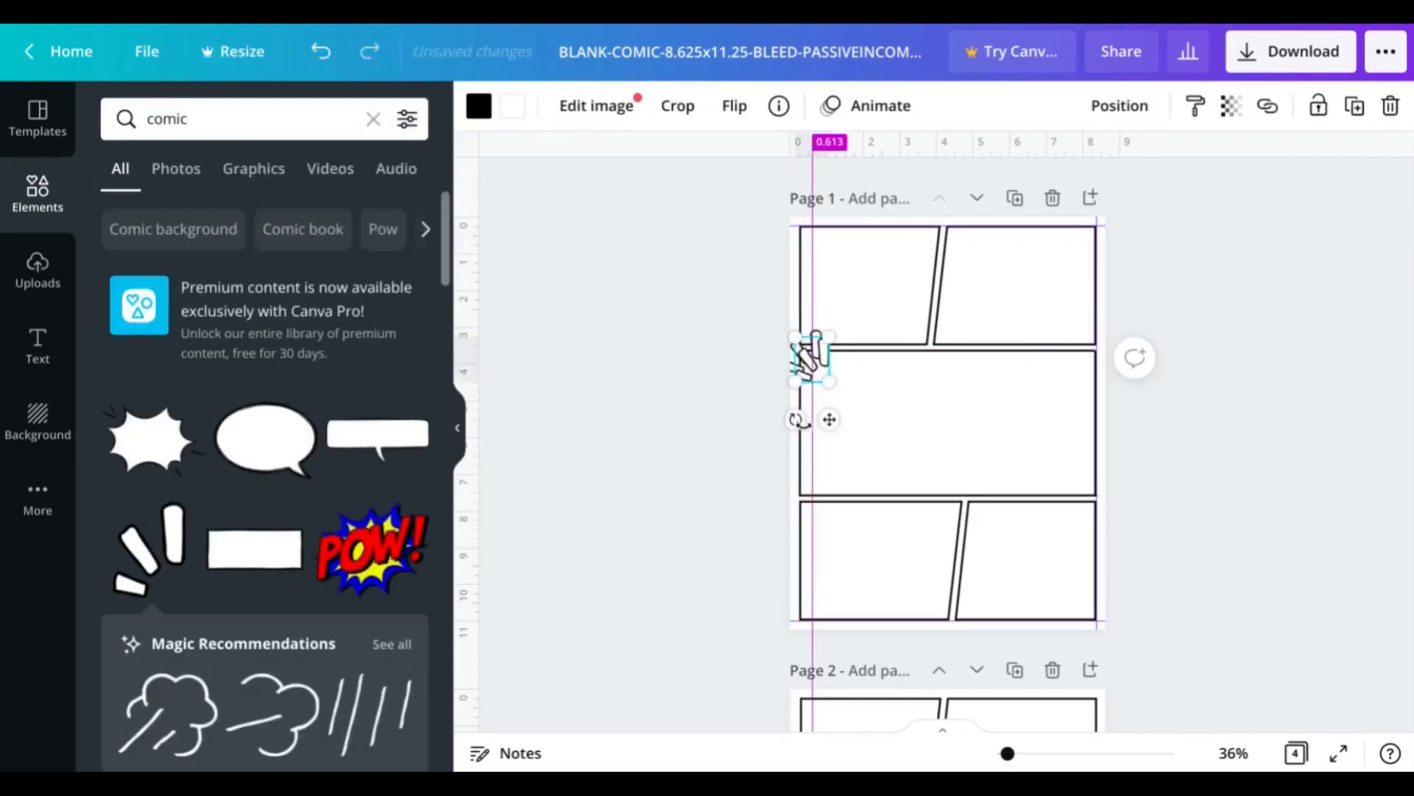
pyautogui.moveTo(830, 419); pyautogui.dragTo(1066, 446)
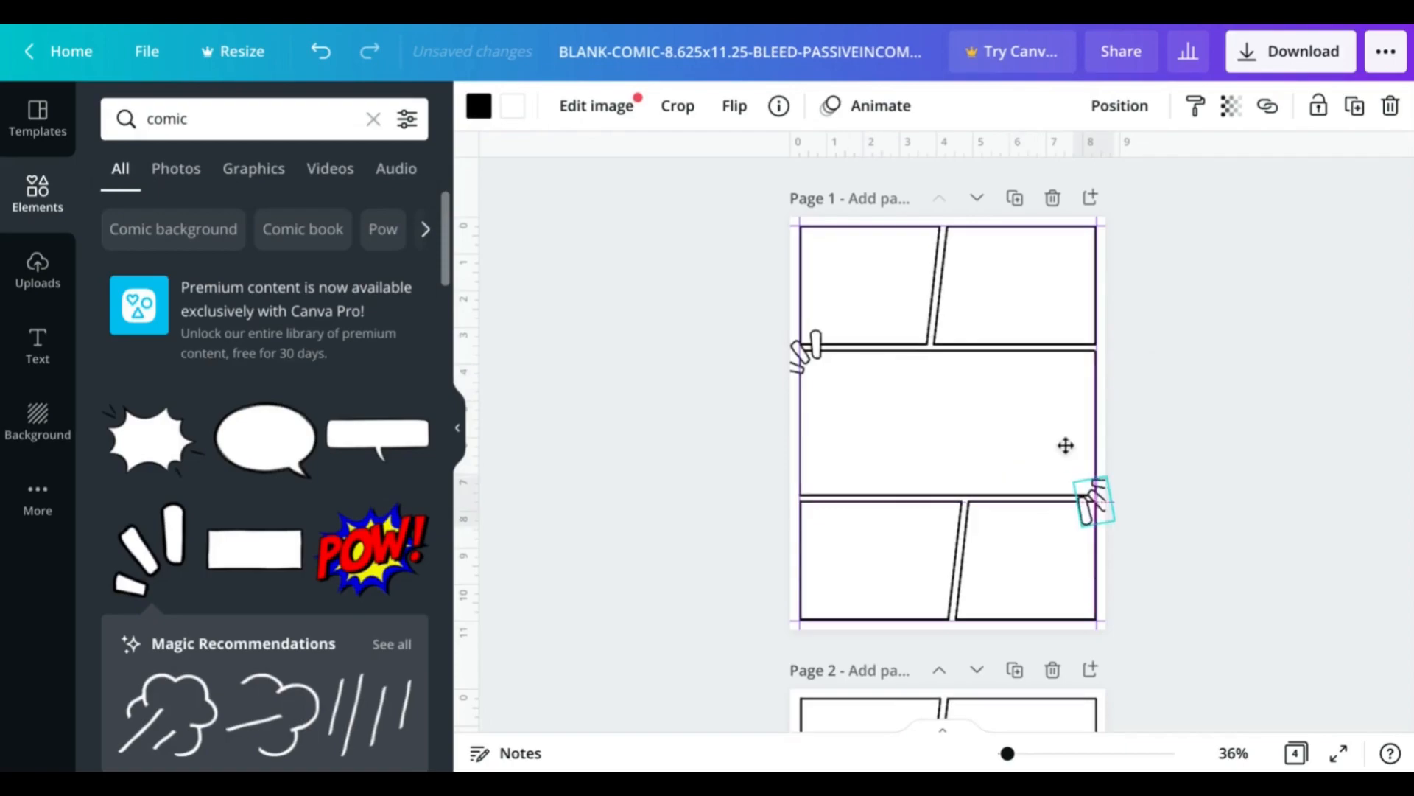
# Add a burst bubble over the junction below the top row and an oval speech bubble over the junction above the bottom row
pyautogui.click(151, 439)
pyautogui.moveTo(954, 417); pyautogui.dragTo(935, 324)
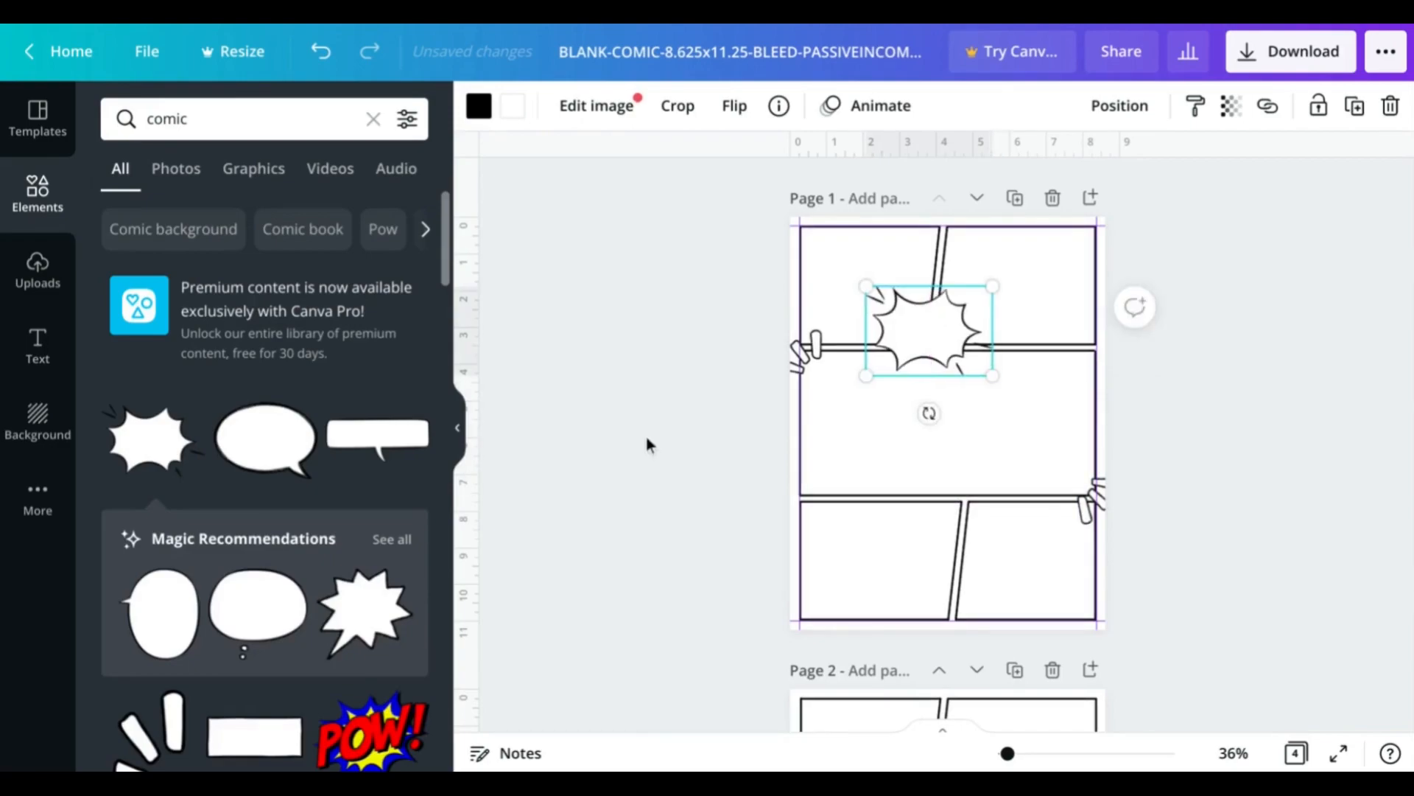
pyautogui.click(268, 442)
pyautogui.moveTo(1011, 388); pyautogui.dragTo(967, 493)
pyautogui.click(1229, 386)
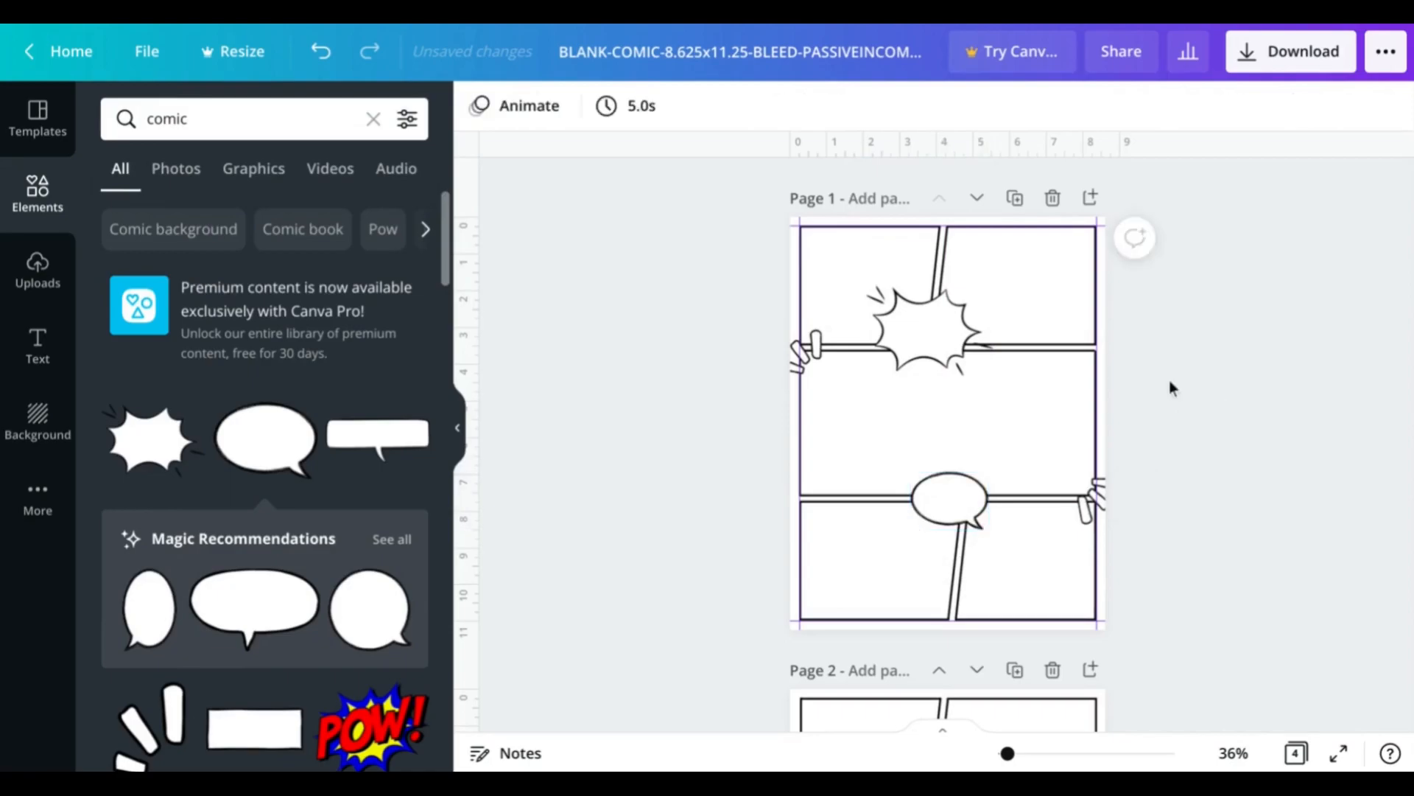
# Add the rectangular script bubble to page 2 and place it over the gap below the top row, left of centre
pyautogui.scroll(-1, 1161, 373)
pyautogui.scroll(-5, 1161, 373)
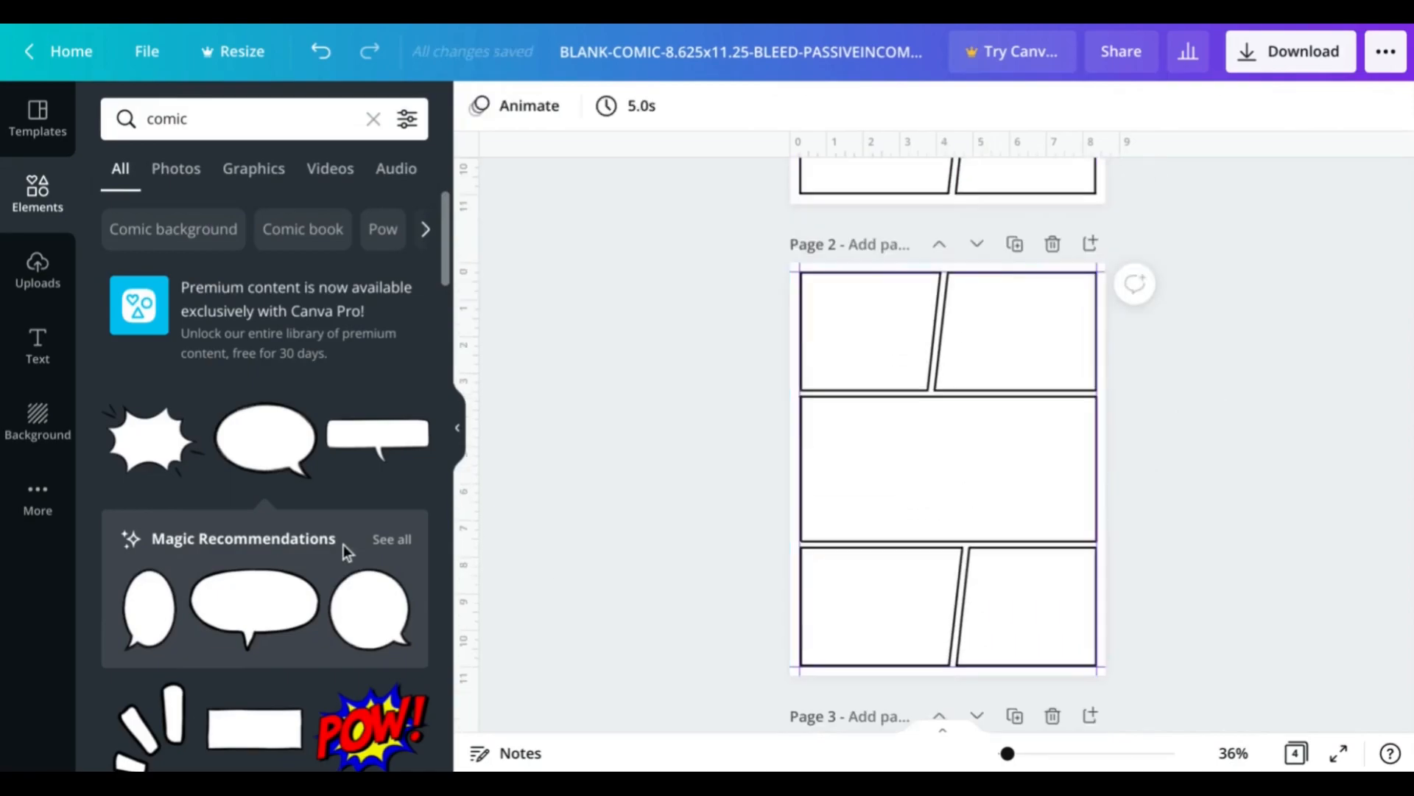
pyautogui.scroll(-1, 344, 545)
pyautogui.click(254, 645)
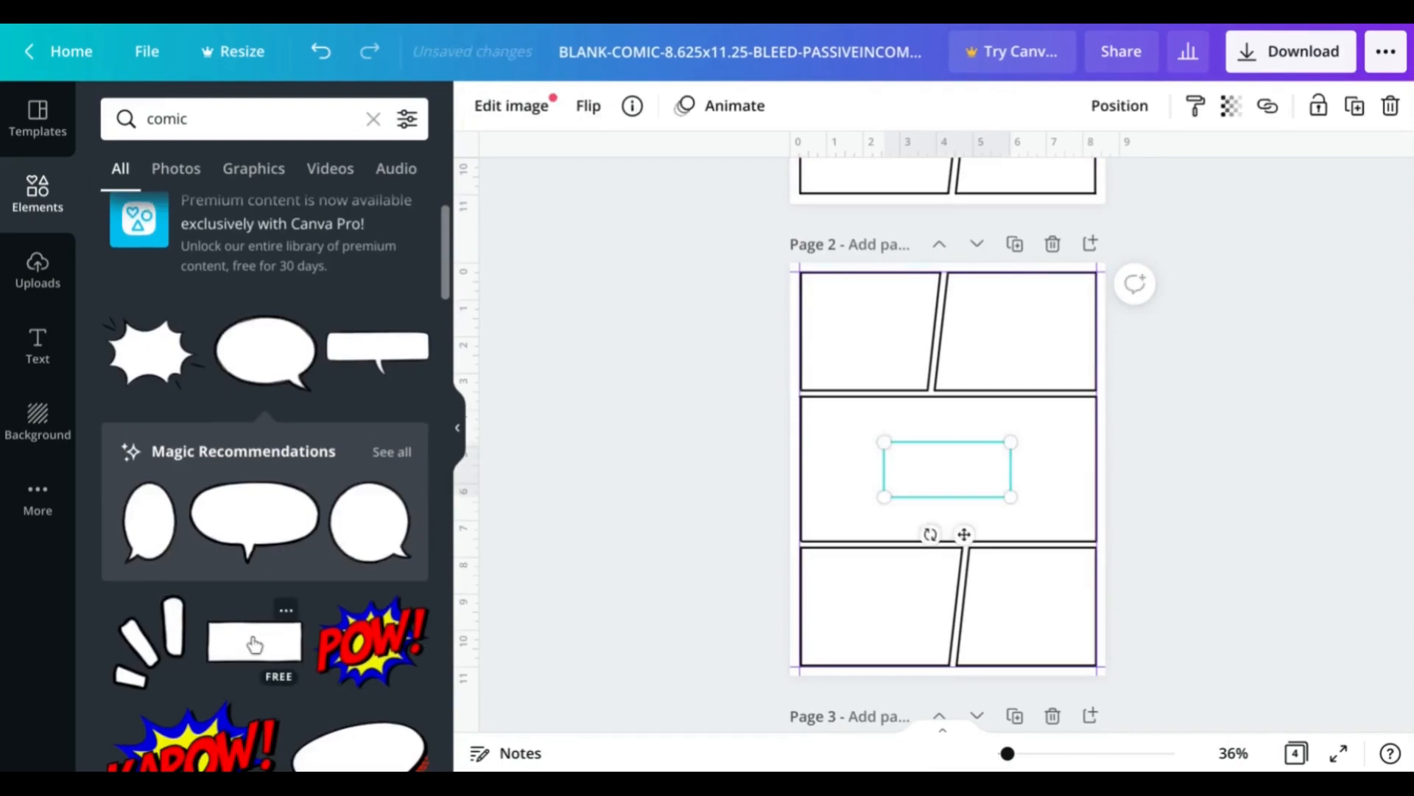
pyautogui.moveTo(965, 534); pyautogui.dragTo(917, 453)
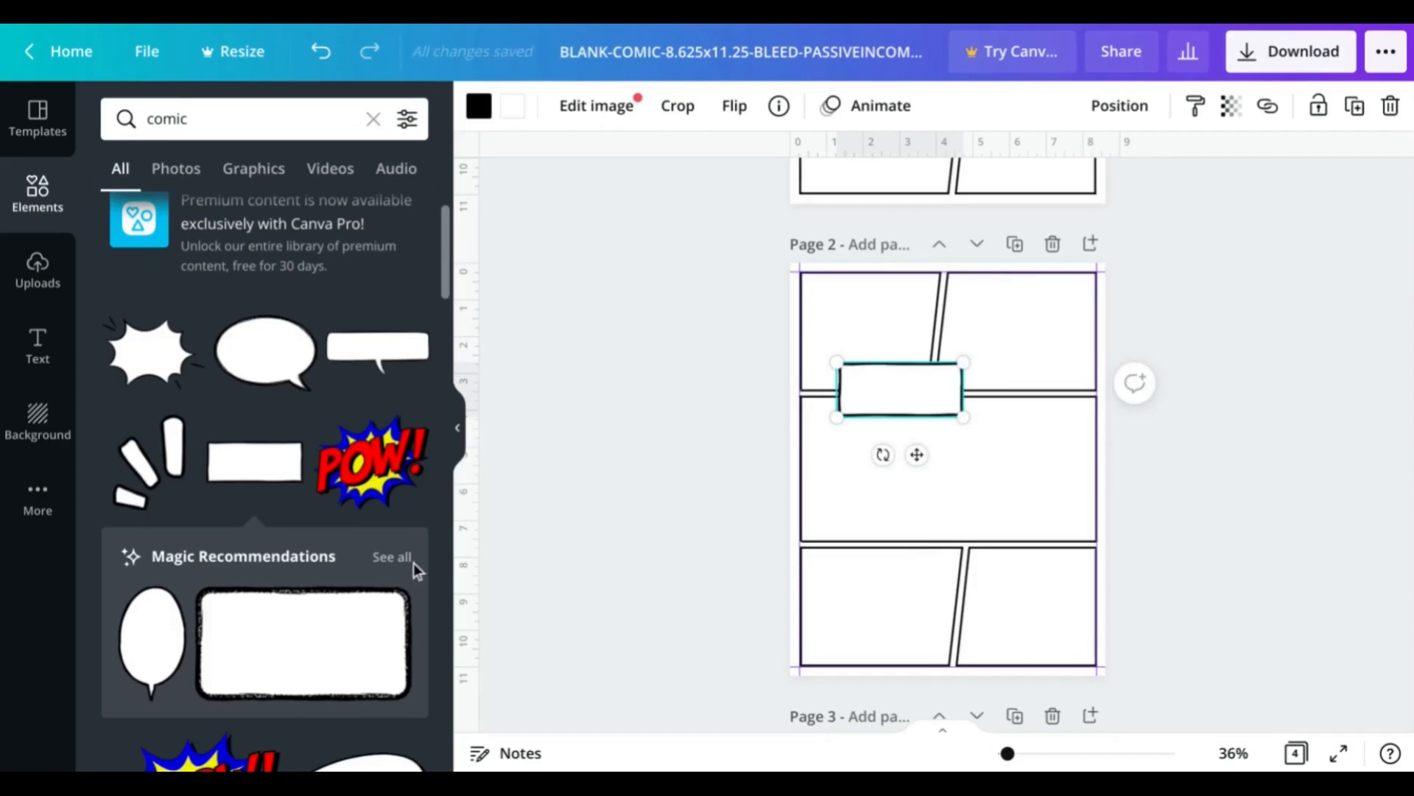
# Show more graphics similar to the rectangular Comic Script Bubble Illustration
pyautogui.moveTo(286, 433)
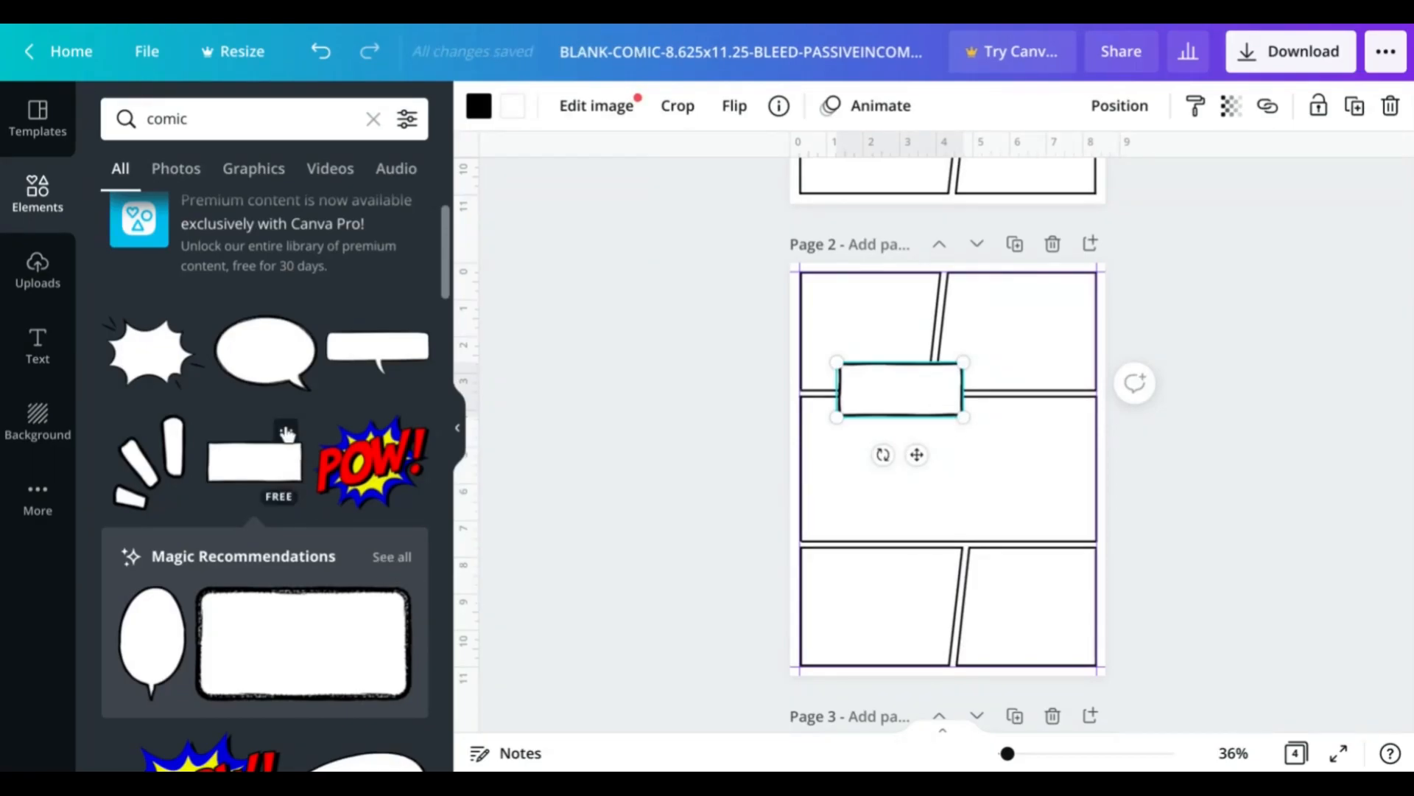
pyautogui.click(287, 433)
pyautogui.scroll(-1, 354, 395)
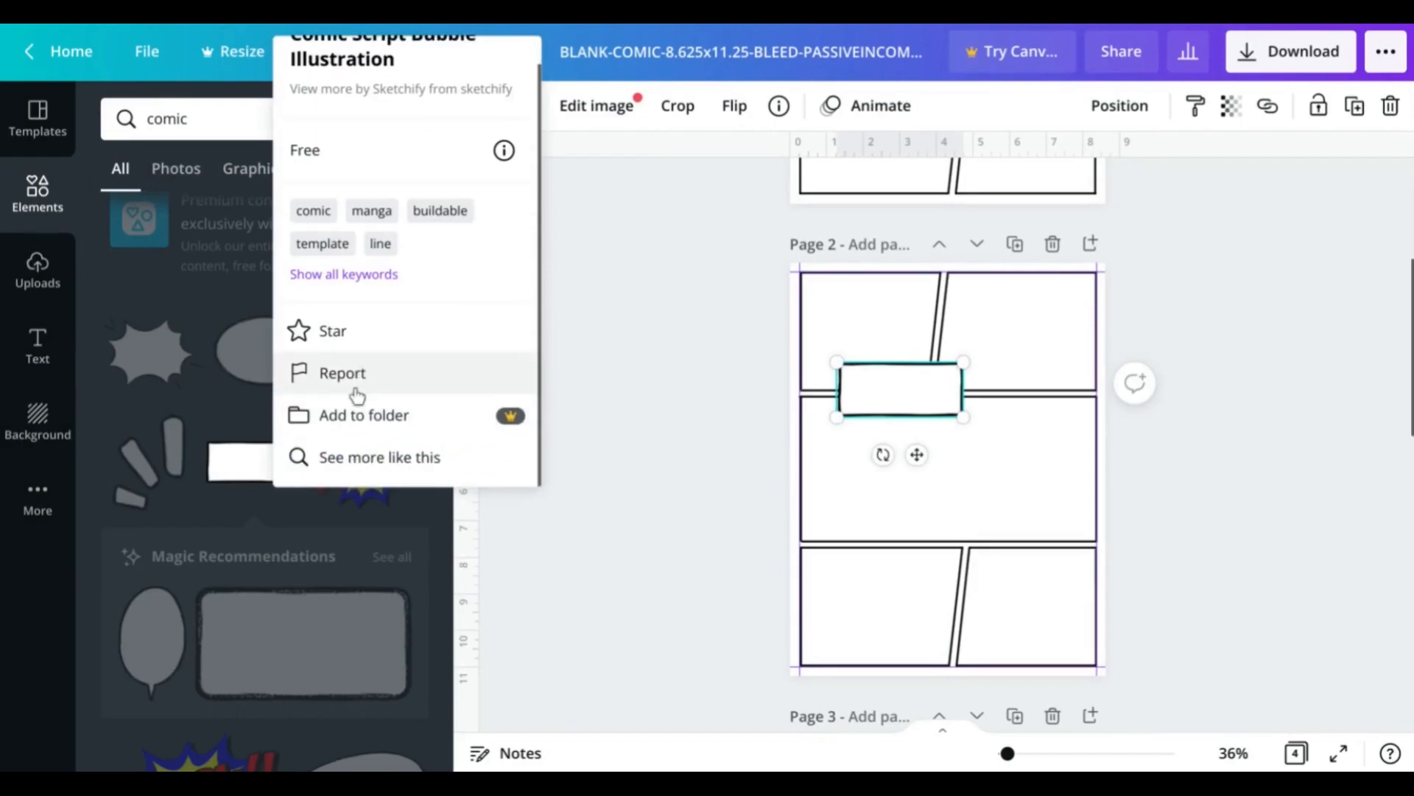
pyautogui.click(360, 464)
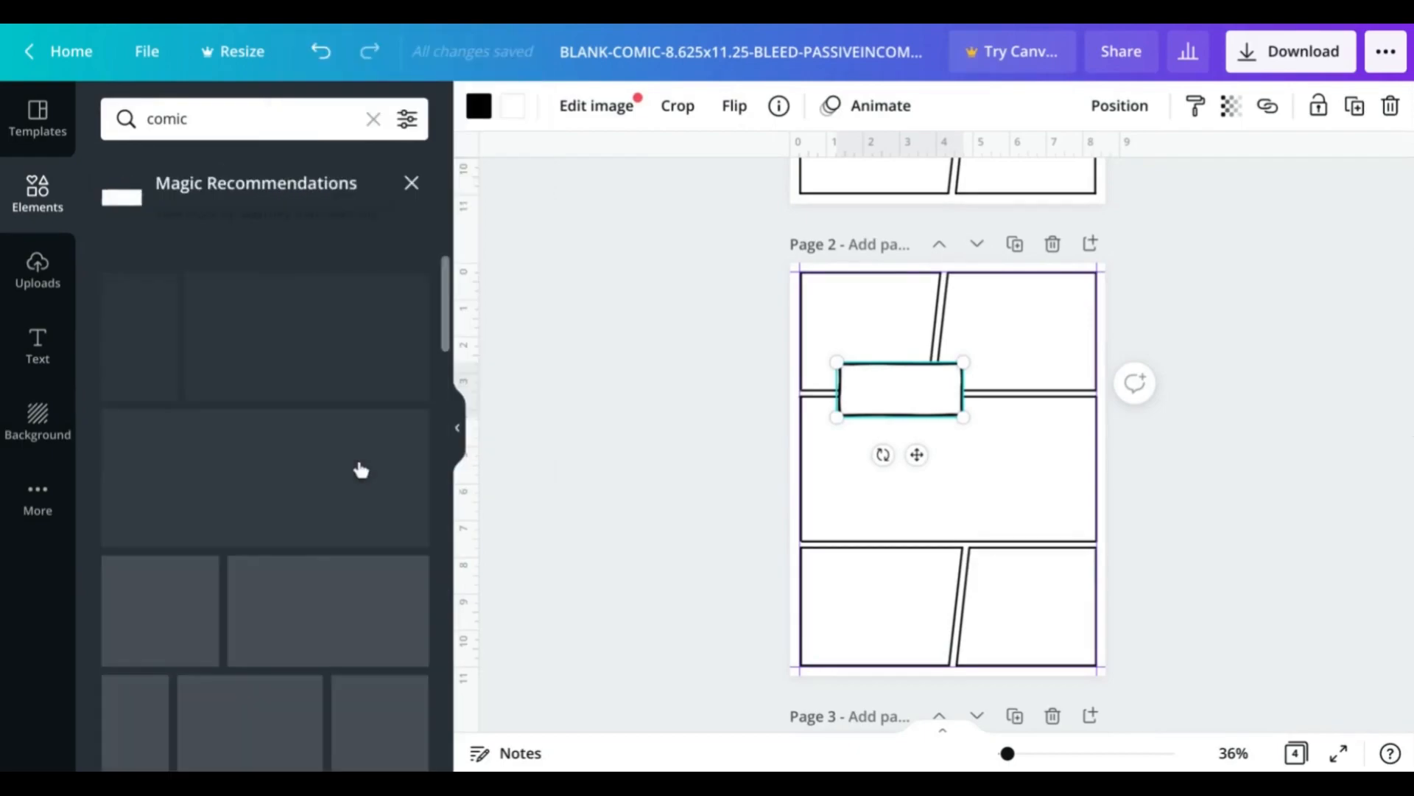
pyautogui.scroll(-1, 297, 413)
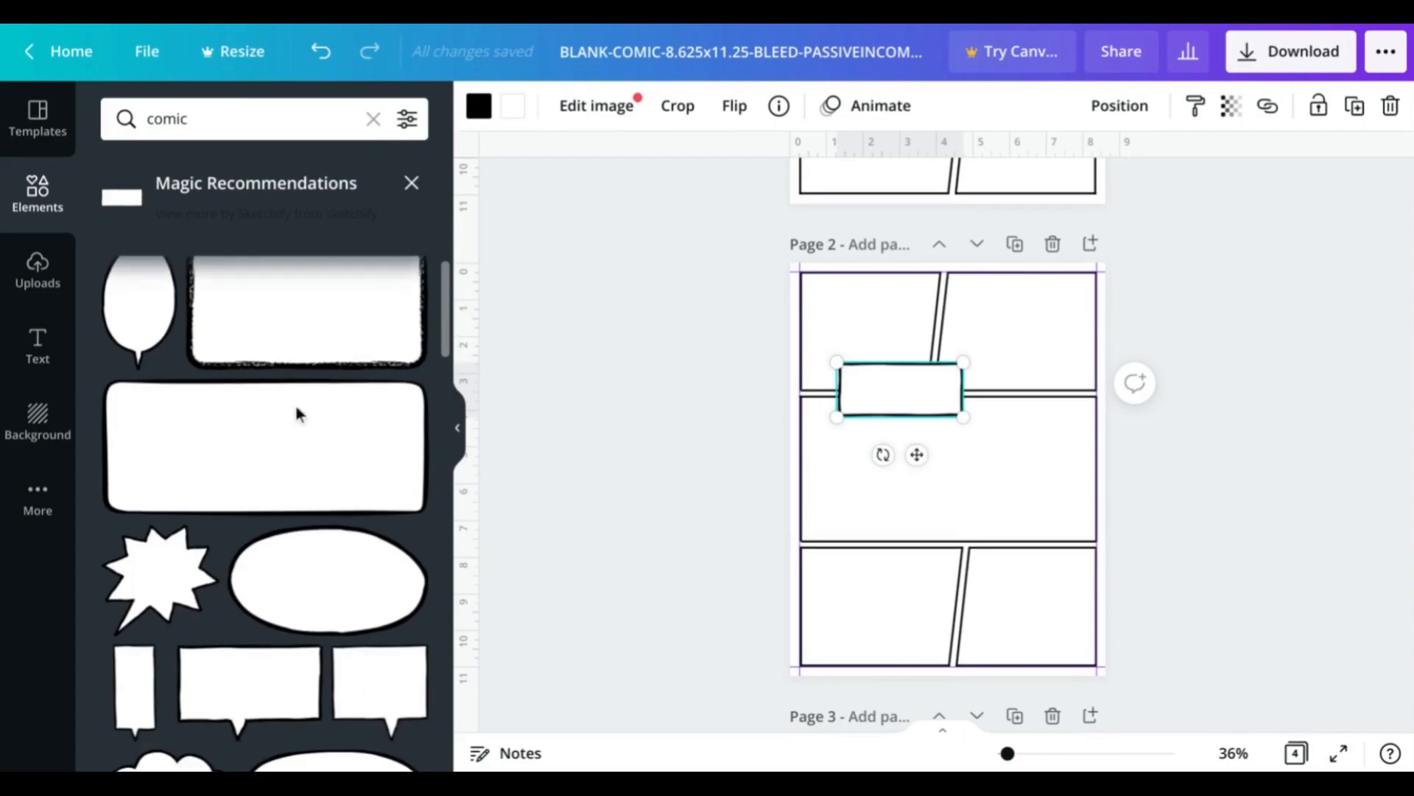
pyautogui.scroll(-1, 297, 413)
# Add the spiky speech bubble to page 2, shrink it slightly and place it over the junction above the bottom row
pyautogui.click(166, 564)
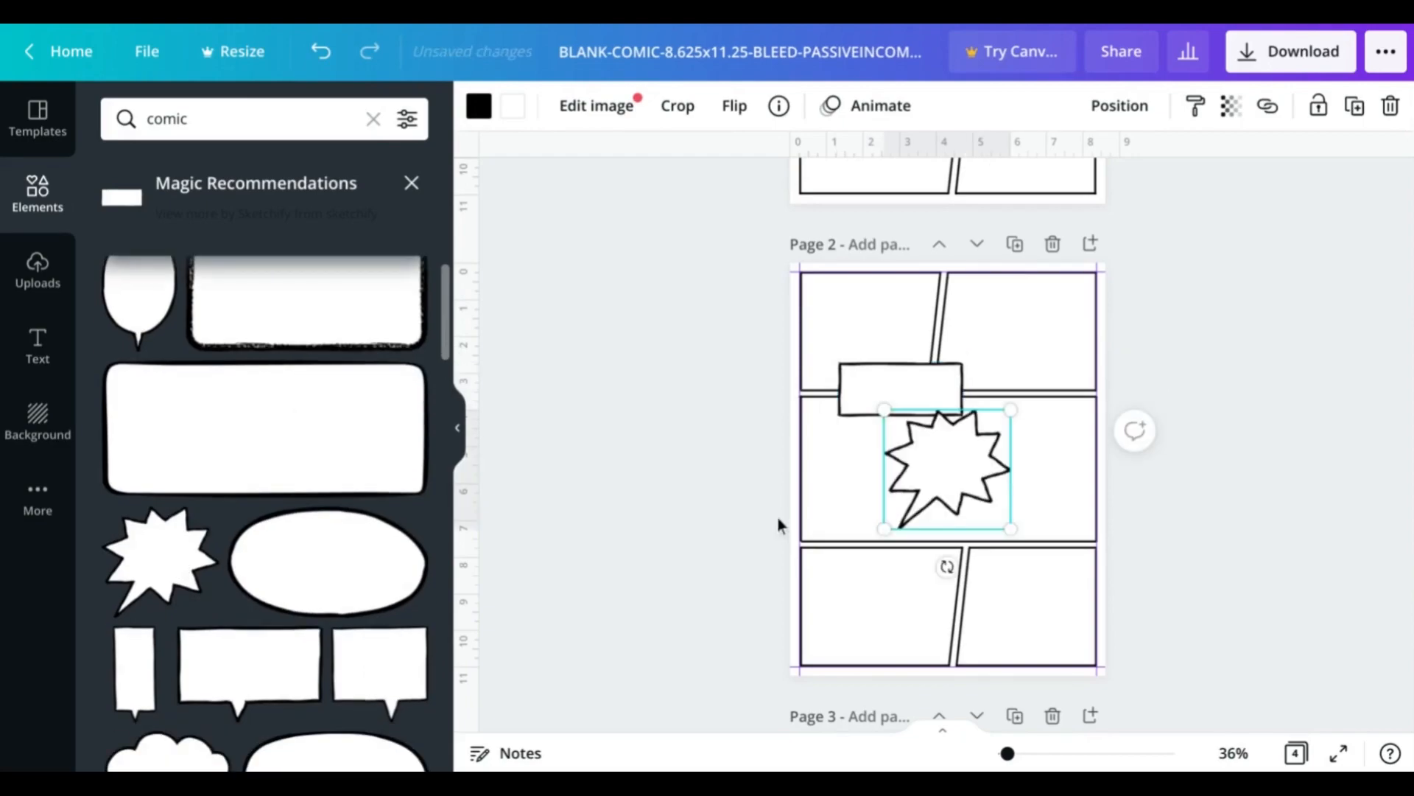
pyautogui.moveTo(963, 464); pyautogui.dragTo(999, 546)
pyautogui.moveTo(1035, 501); pyautogui.dragTo(1016, 519)
pyautogui.moveTo(976, 567); pyautogui.dragTo(978, 554)
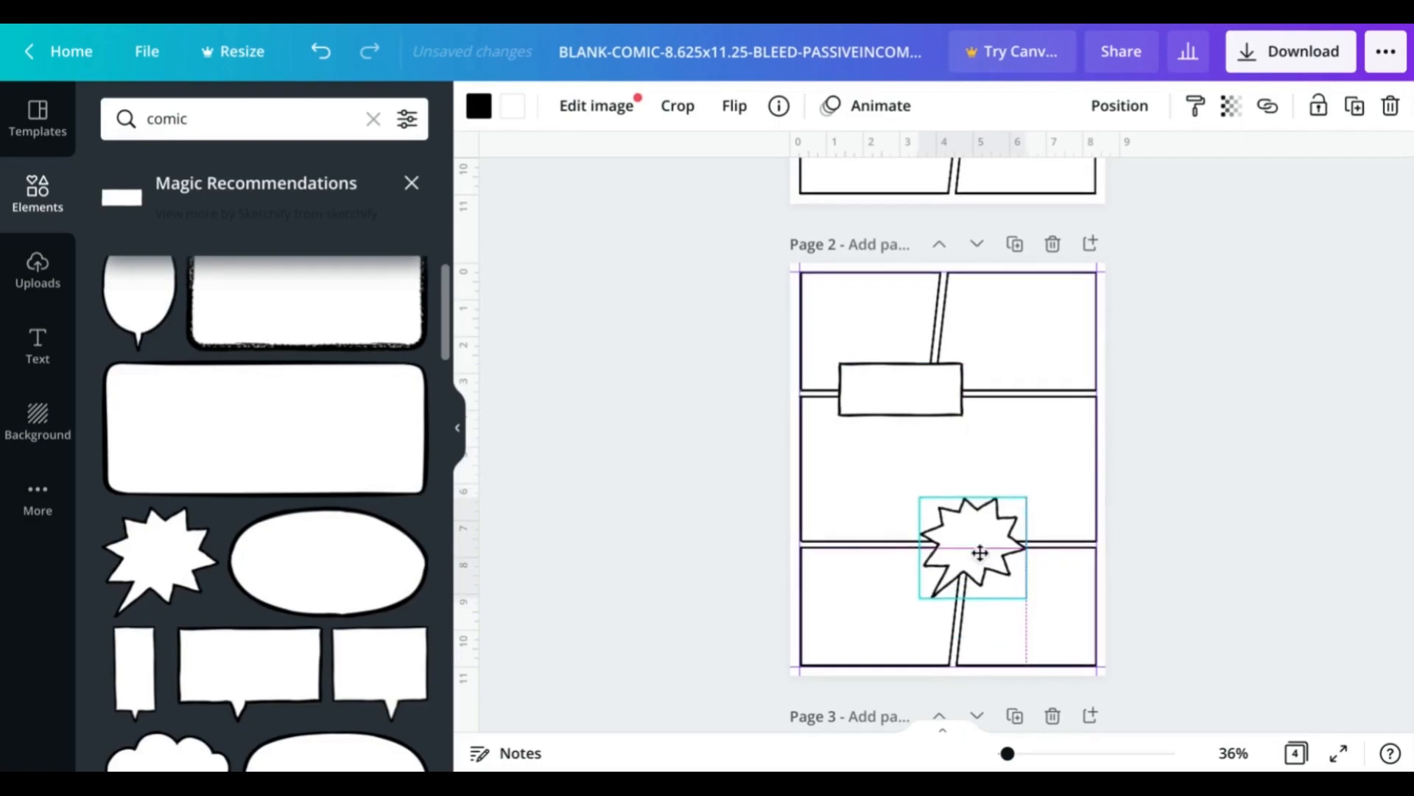
pyautogui.click(1129, 445)
# Duplicate page 2 with its panels and bubbles
pyautogui.scroll(5, 1130, 440)
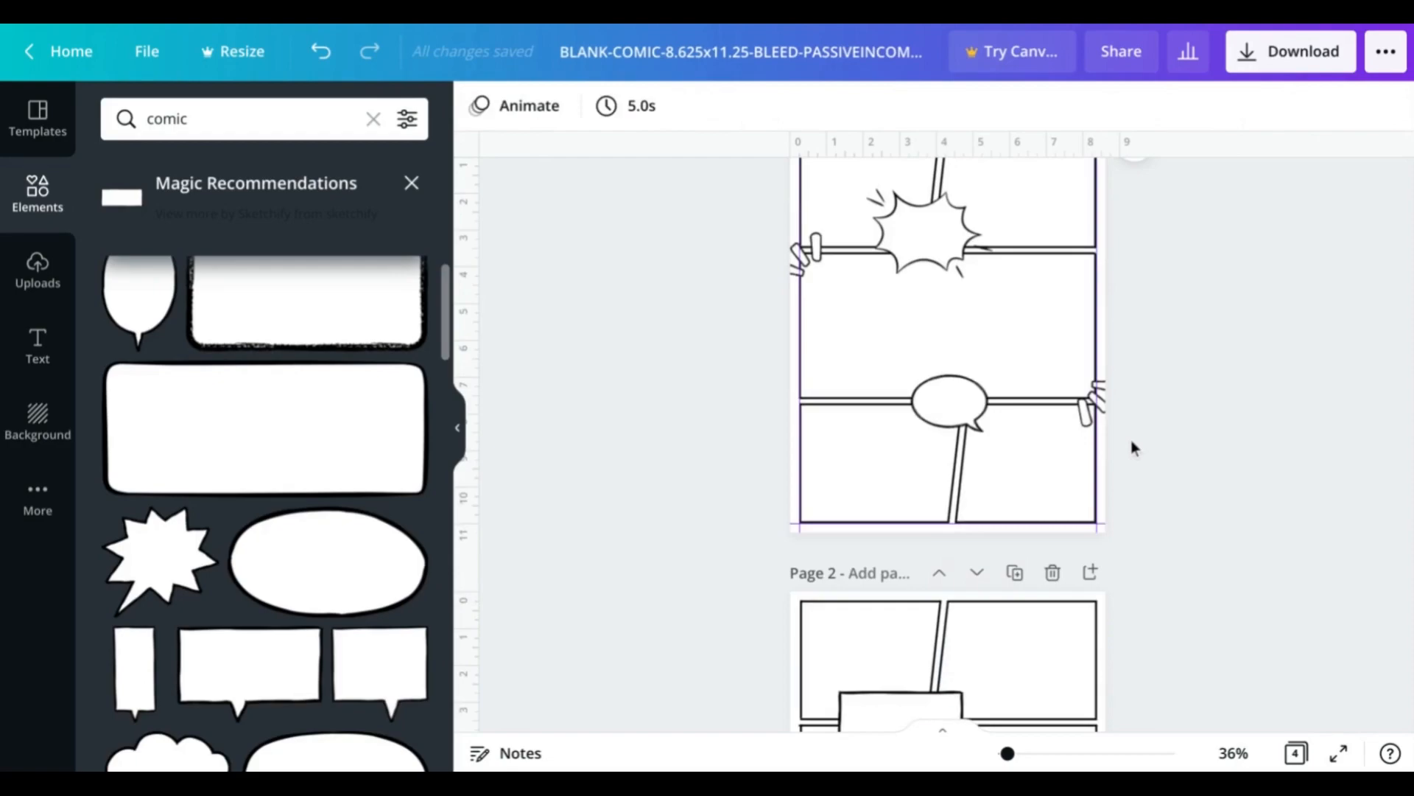
pyautogui.scroll(-5, 1130, 440)
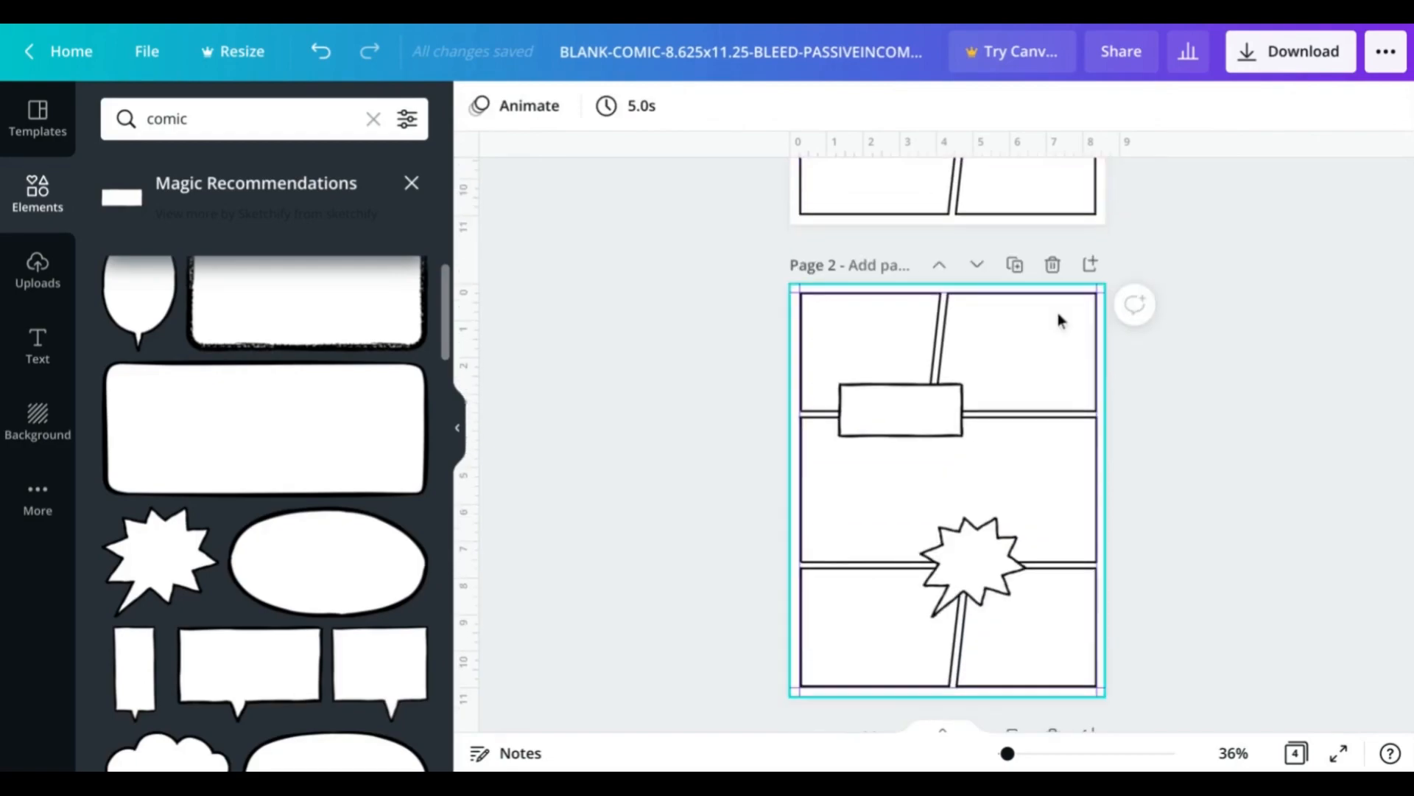
pyautogui.click(1014, 270)
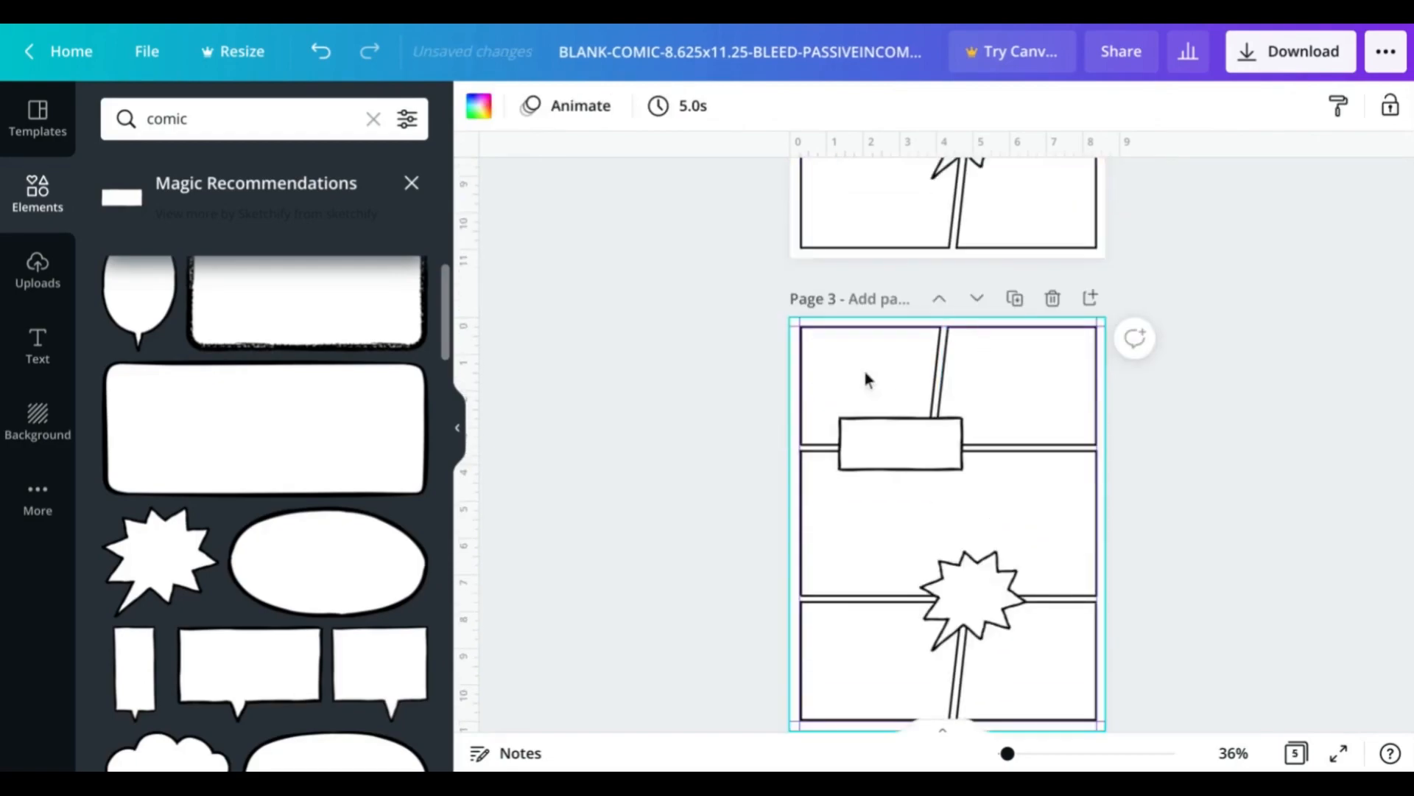
pyautogui.click(770, 343)
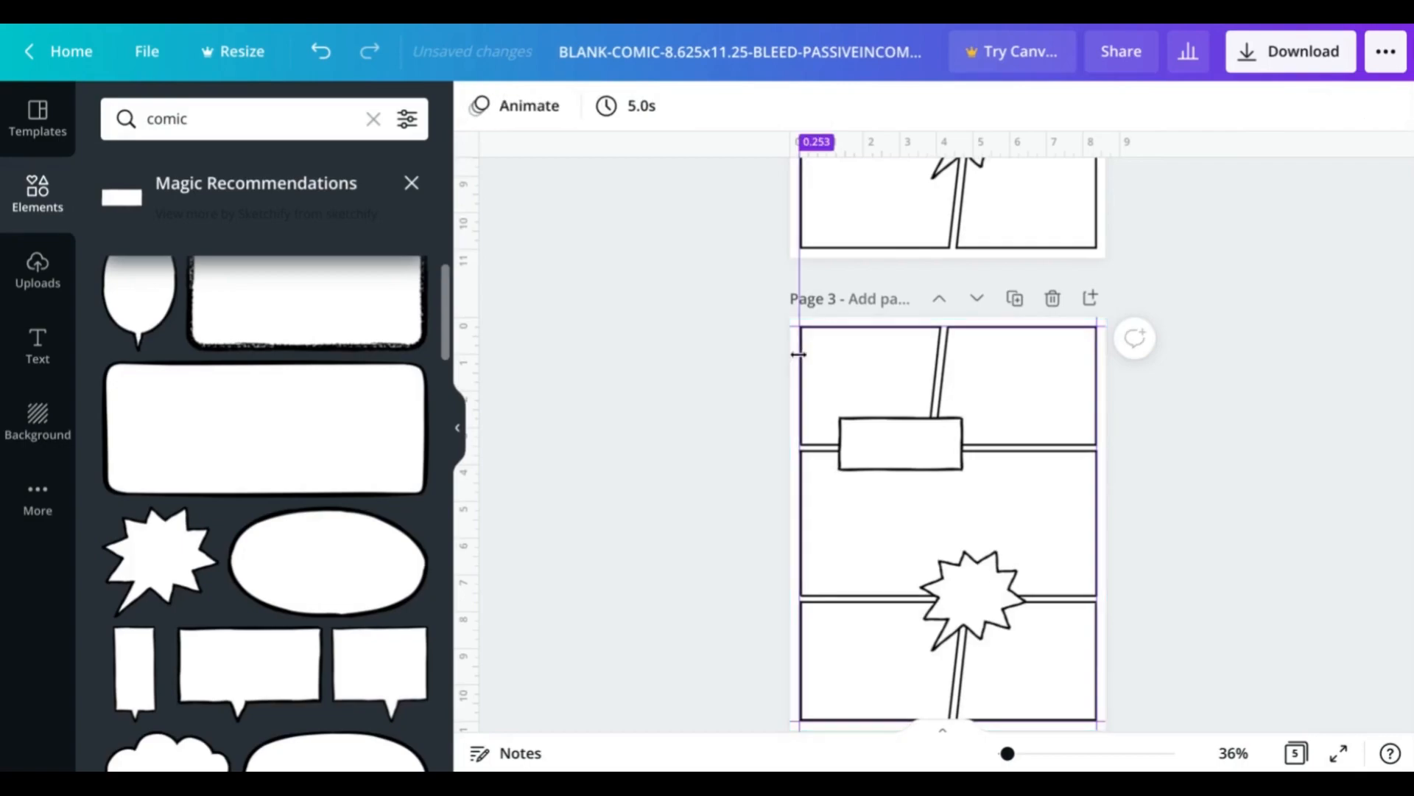
pyautogui.click(874, 422)
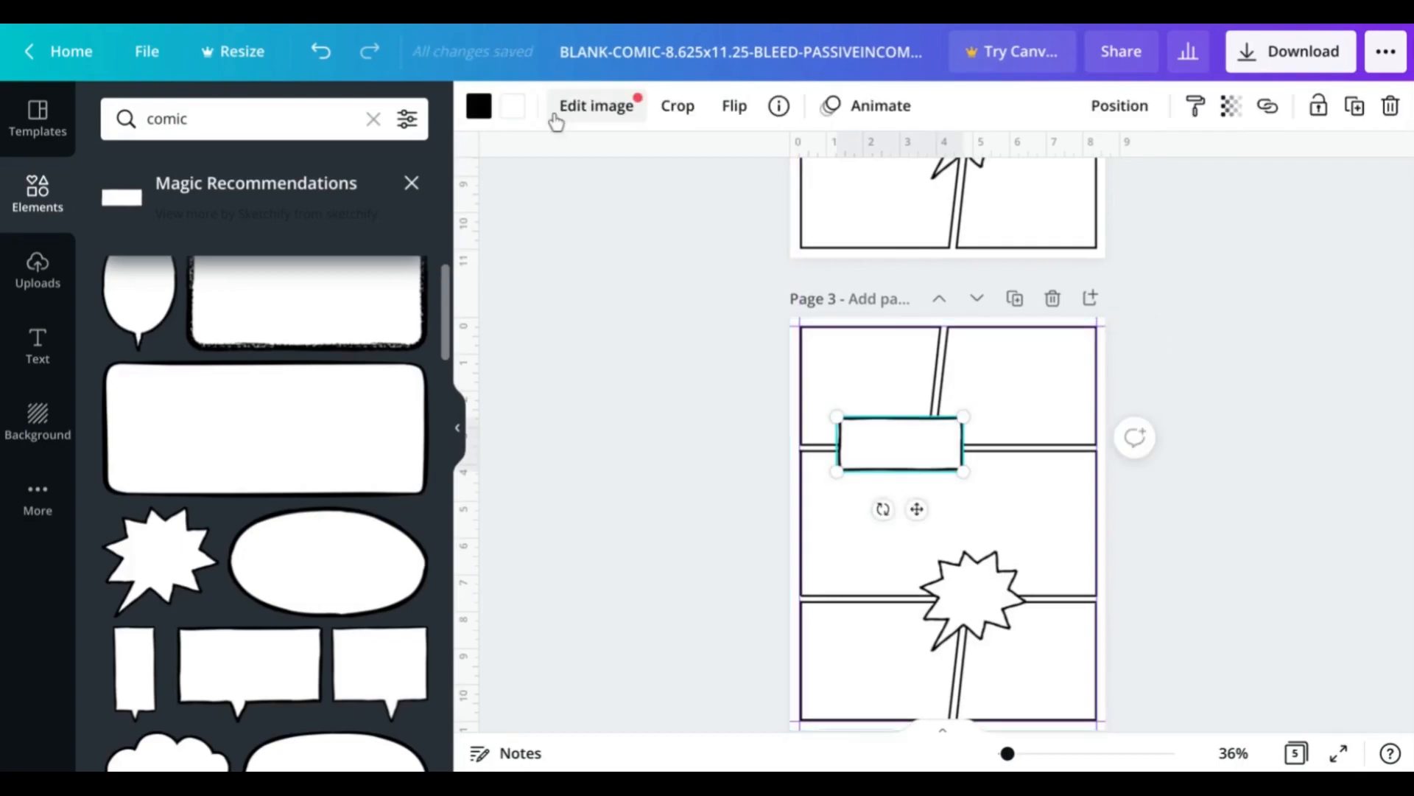
pyautogui.click(479, 108)
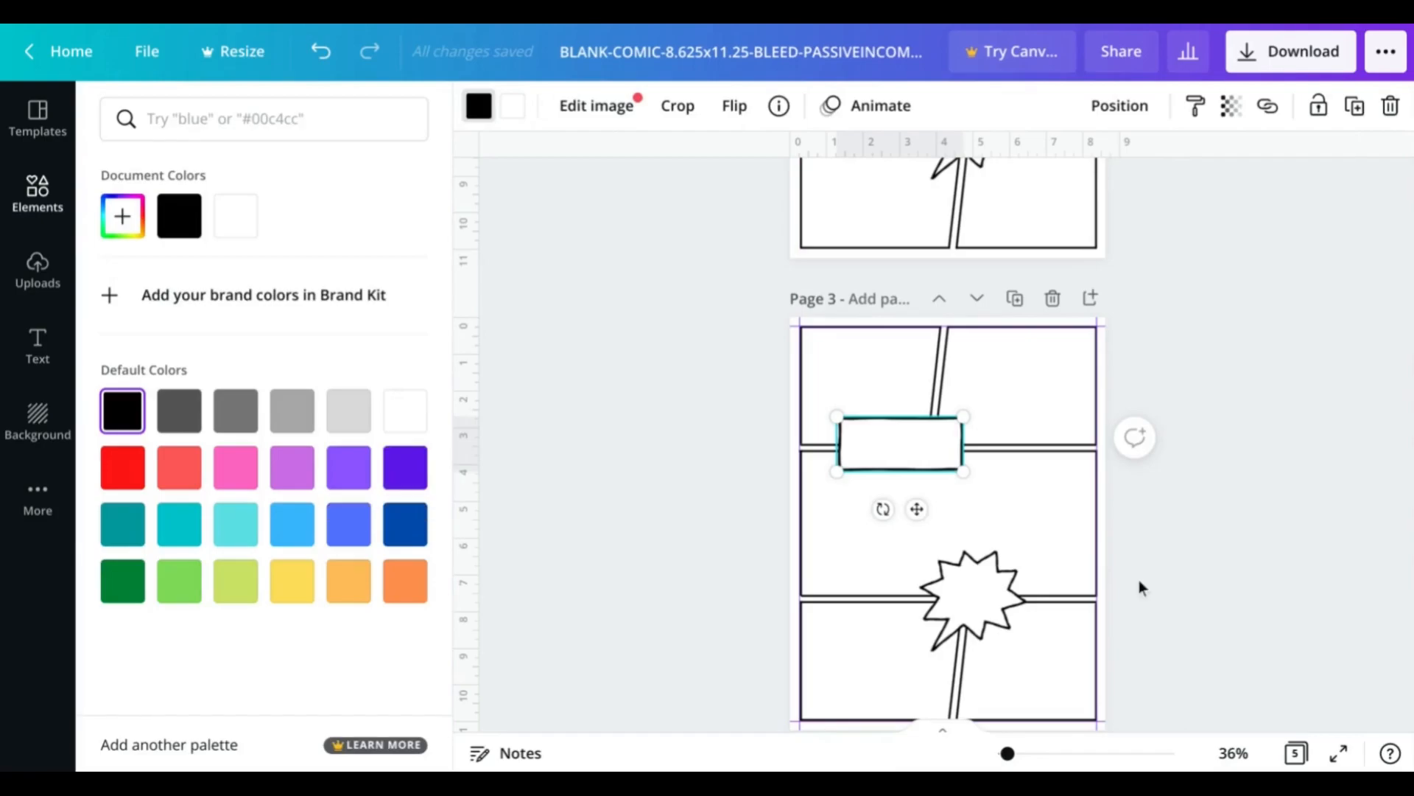
pyautogui.scroll(-1, 1139, 582)
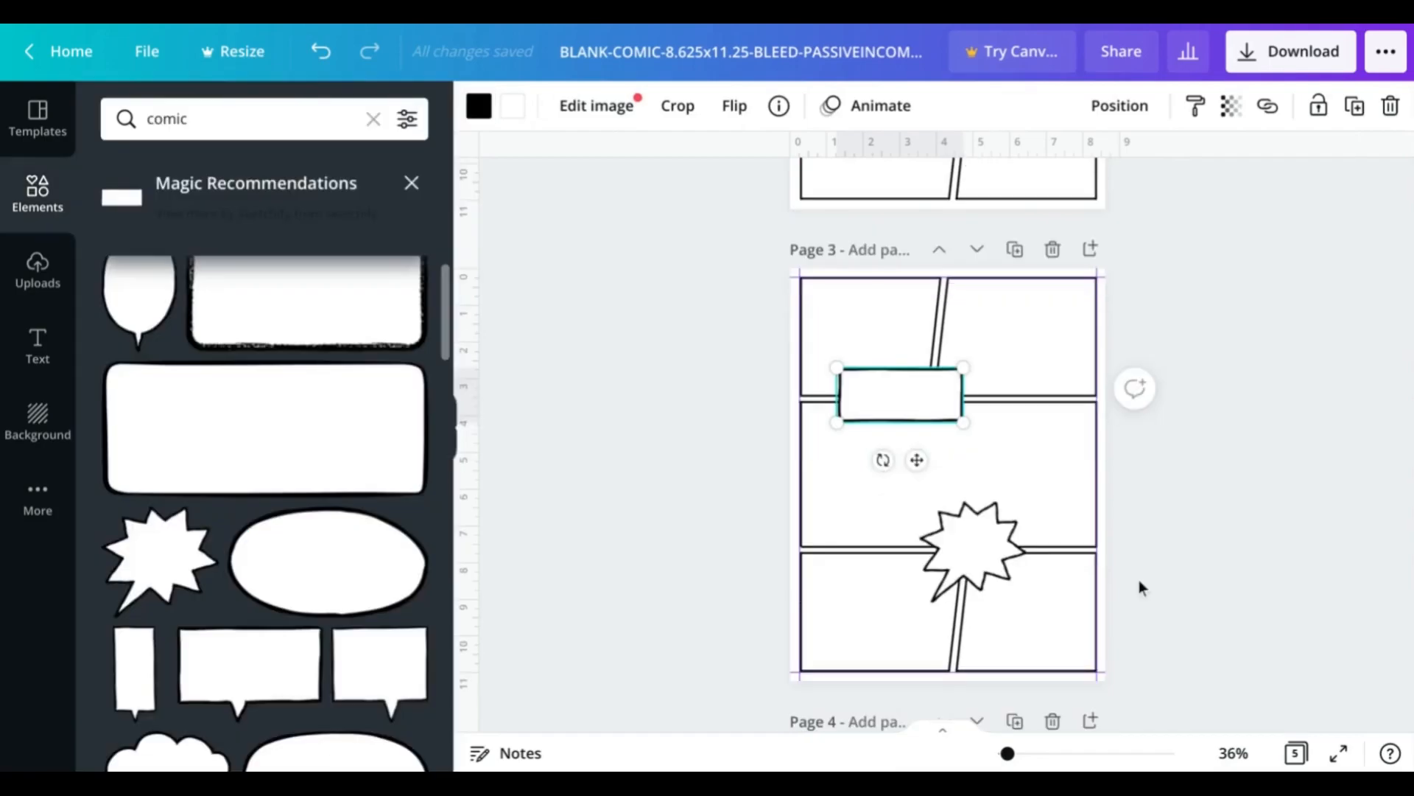
pyautogui.click(1177, 564)
# Recolour the black panel lines on page 3 light gray (#d9d9d9)
pyautogui.moveTo(1121, 680); pyautogui.dragTo(763, 284)
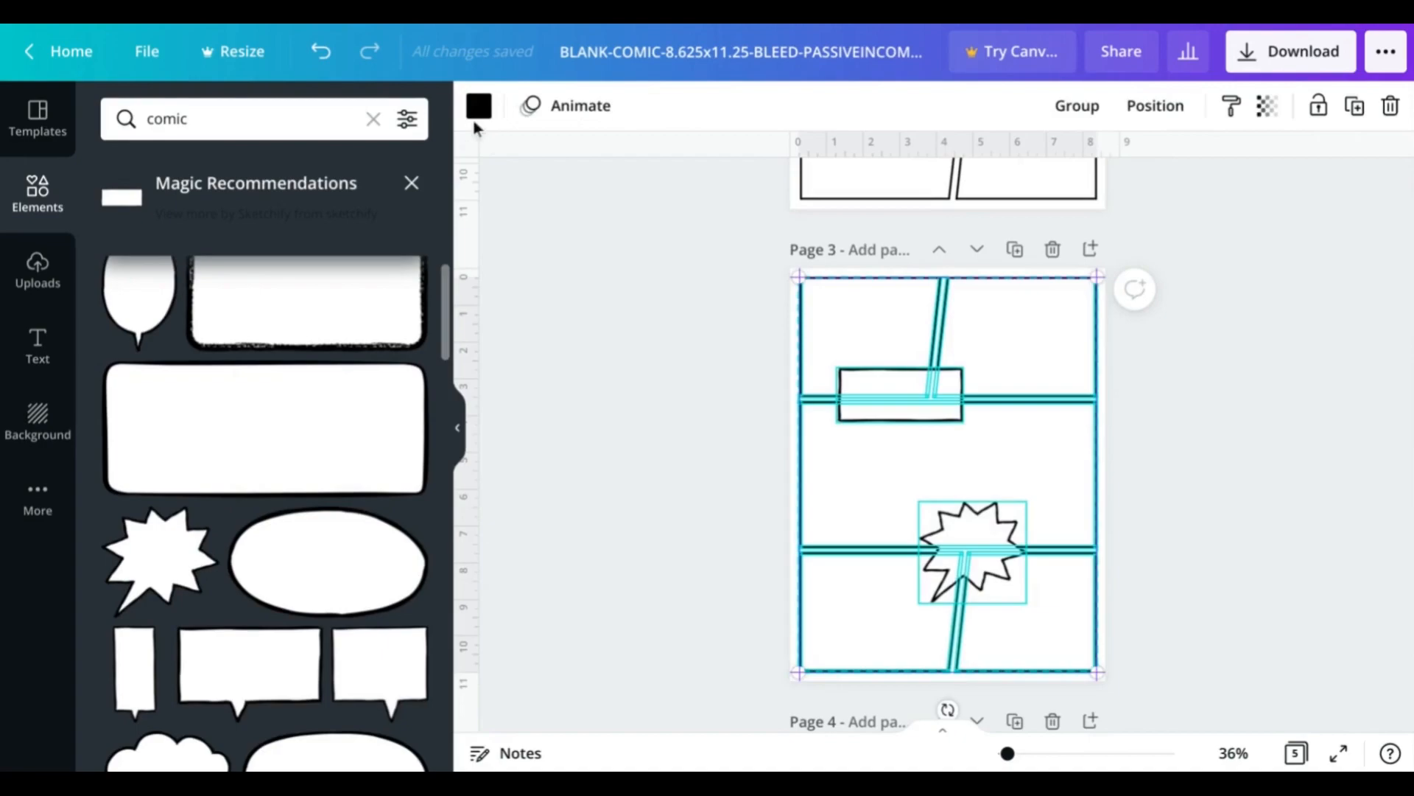
pyautogui.click(476, 112)
pyautogui.click(349, 427)
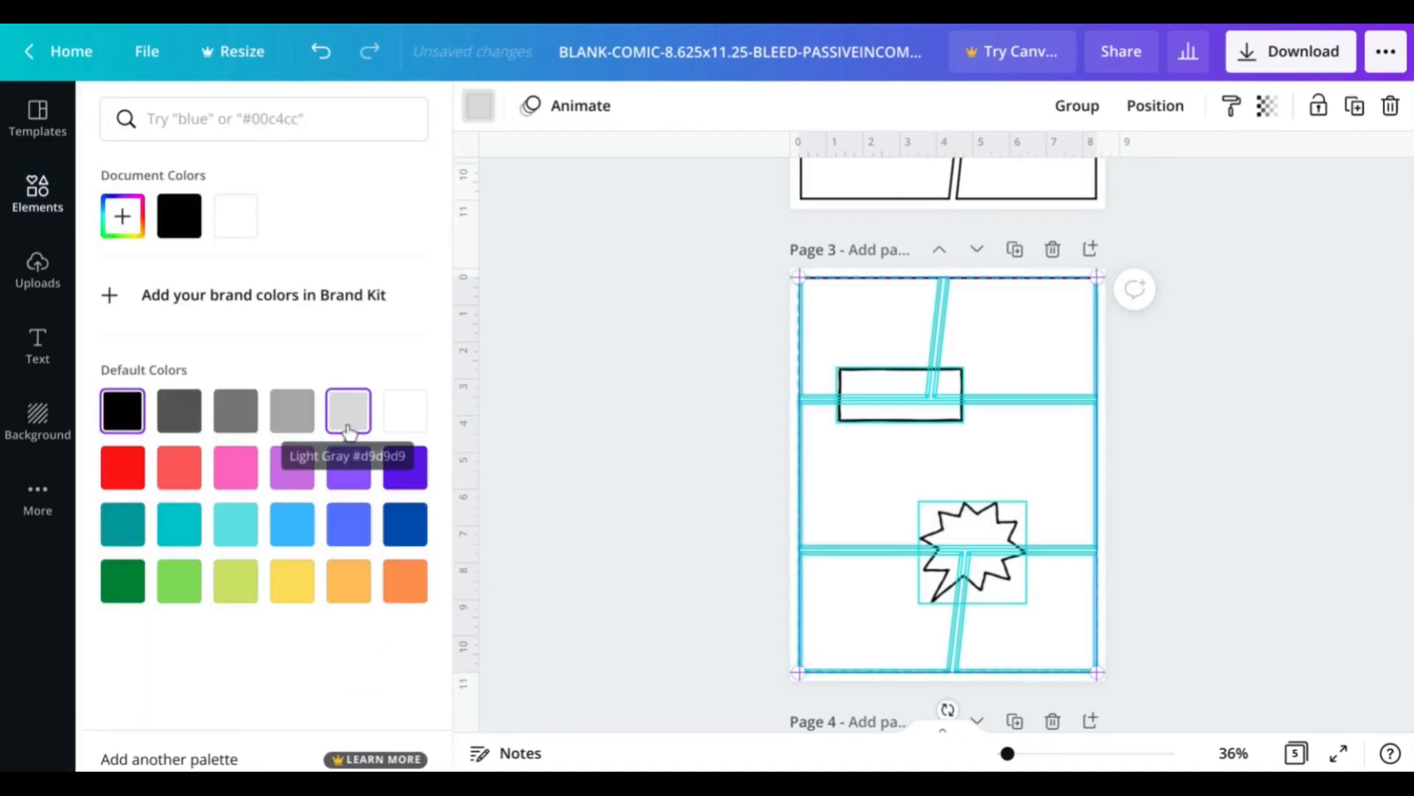
pyautogui.click(1200, 488)
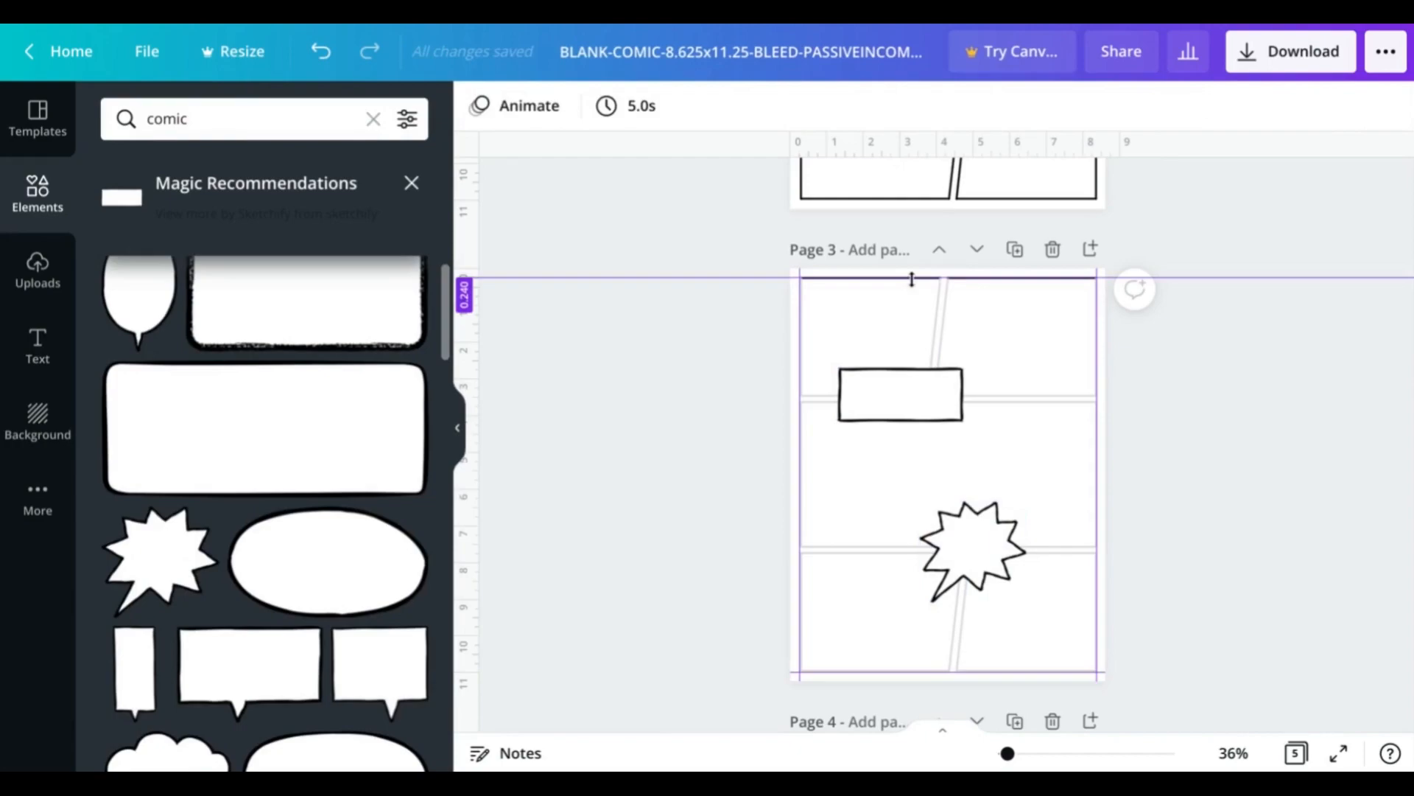
# Recolour the outline of the rectangular bubble on page 3 light gray
pyautogui.click(928, 391)
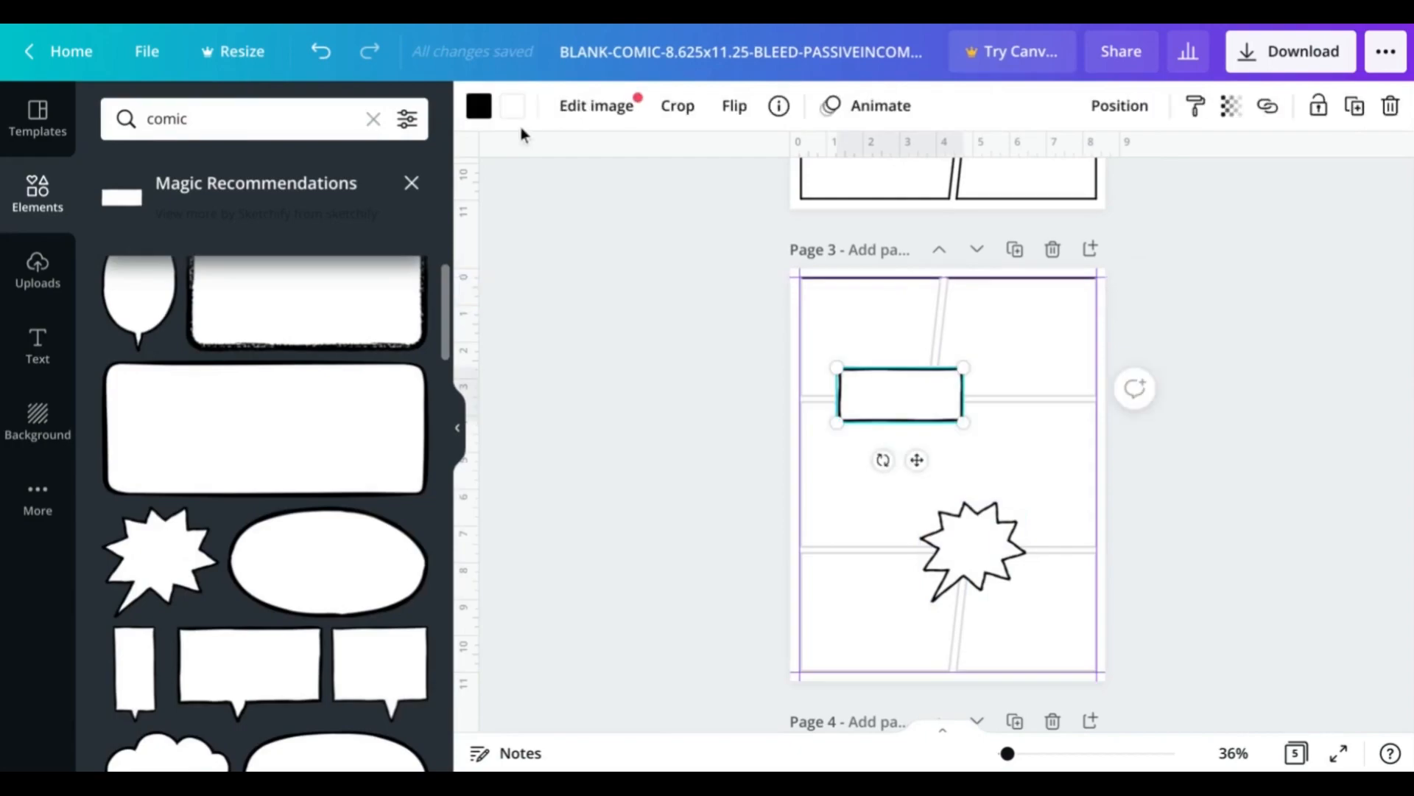
pyautogui.click(479, 105)
pyautogui.click(352, 422)
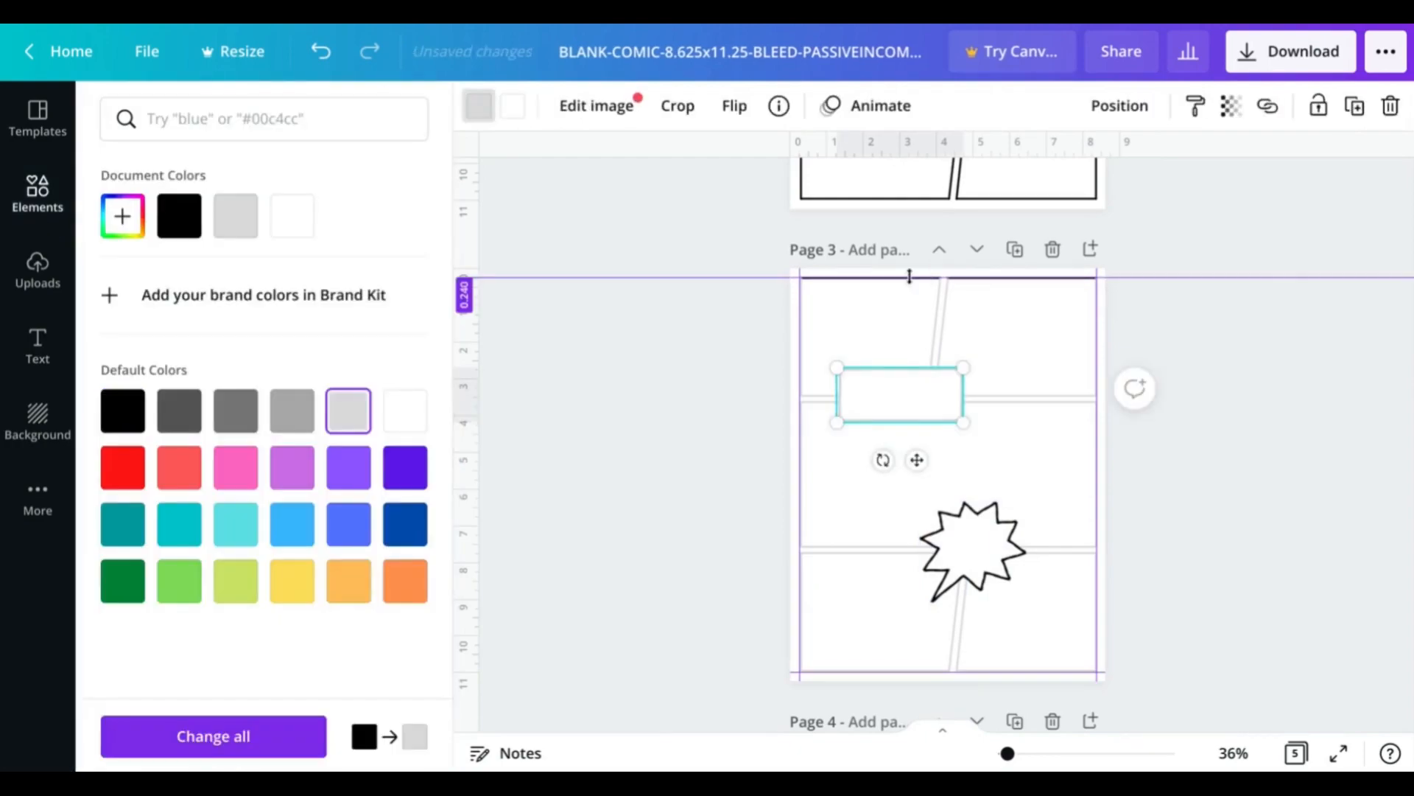
pyautogui.press('super+plus')
pyautogui.press('super+plus')
pyautogui.scroll(2, 913, 276)
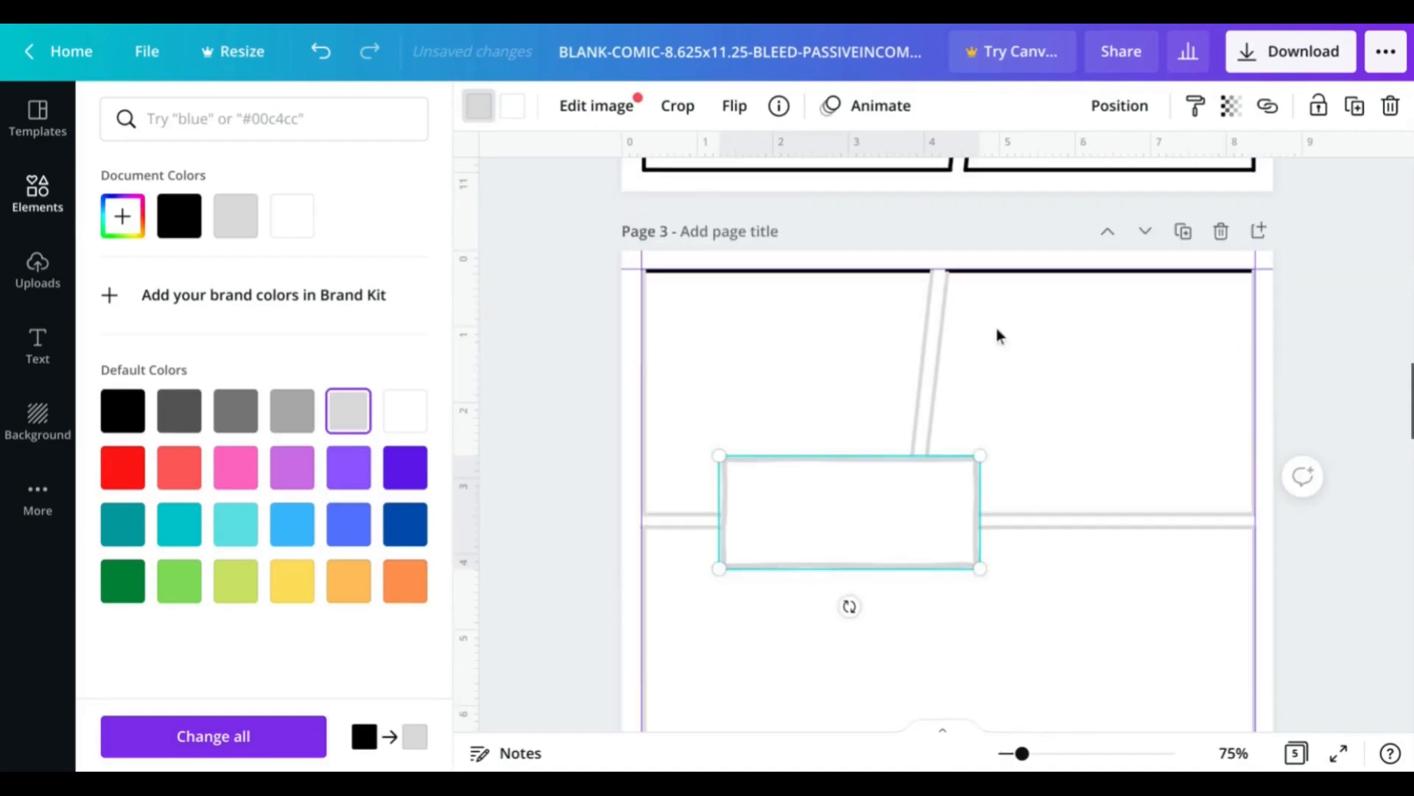
# Recolour the two remaining black lines along the upper edge of page 3's panels light gray
pyautogui.click(983, 281)
pyautogui.click(349, 410)
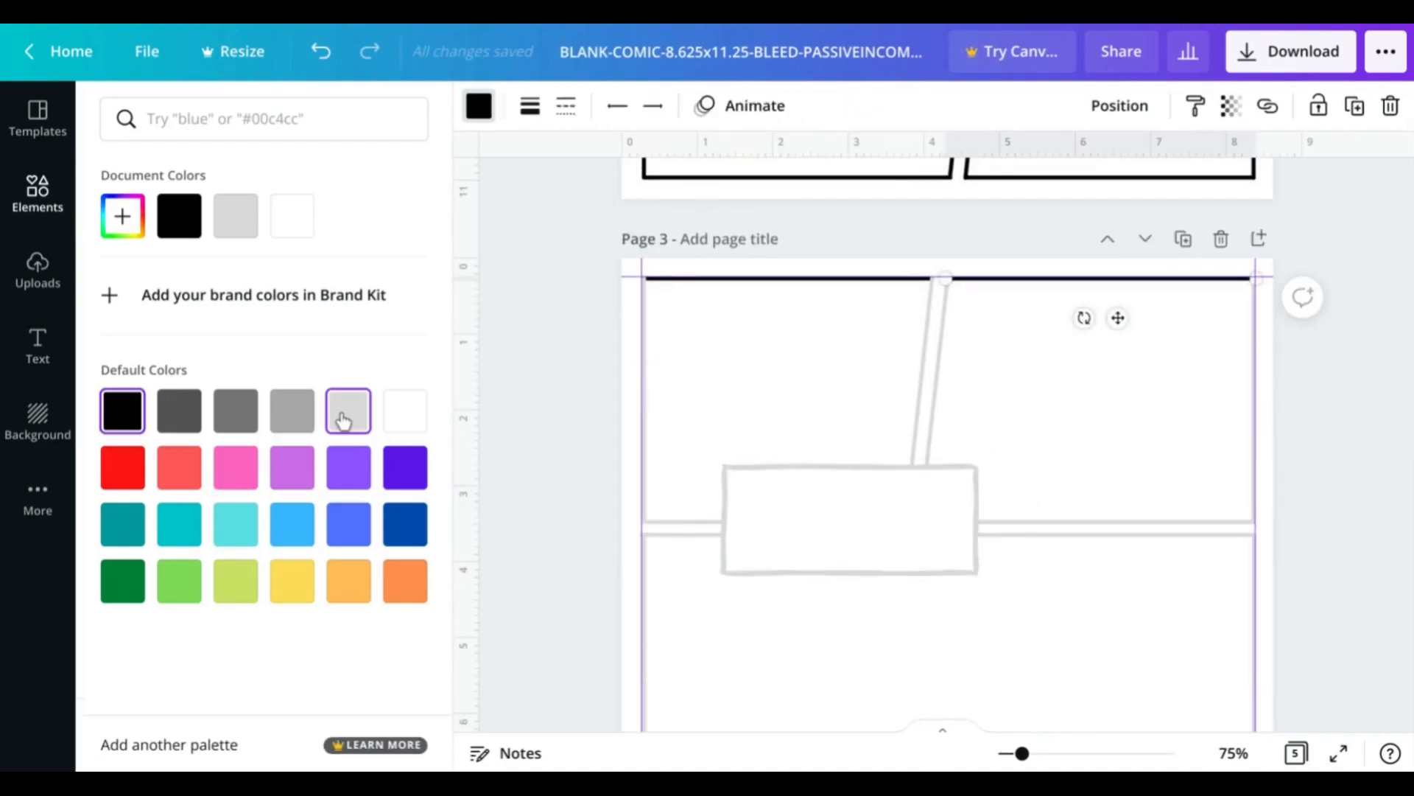
pyautogui.click(666, 285)
pyautogui.click(354, 411)
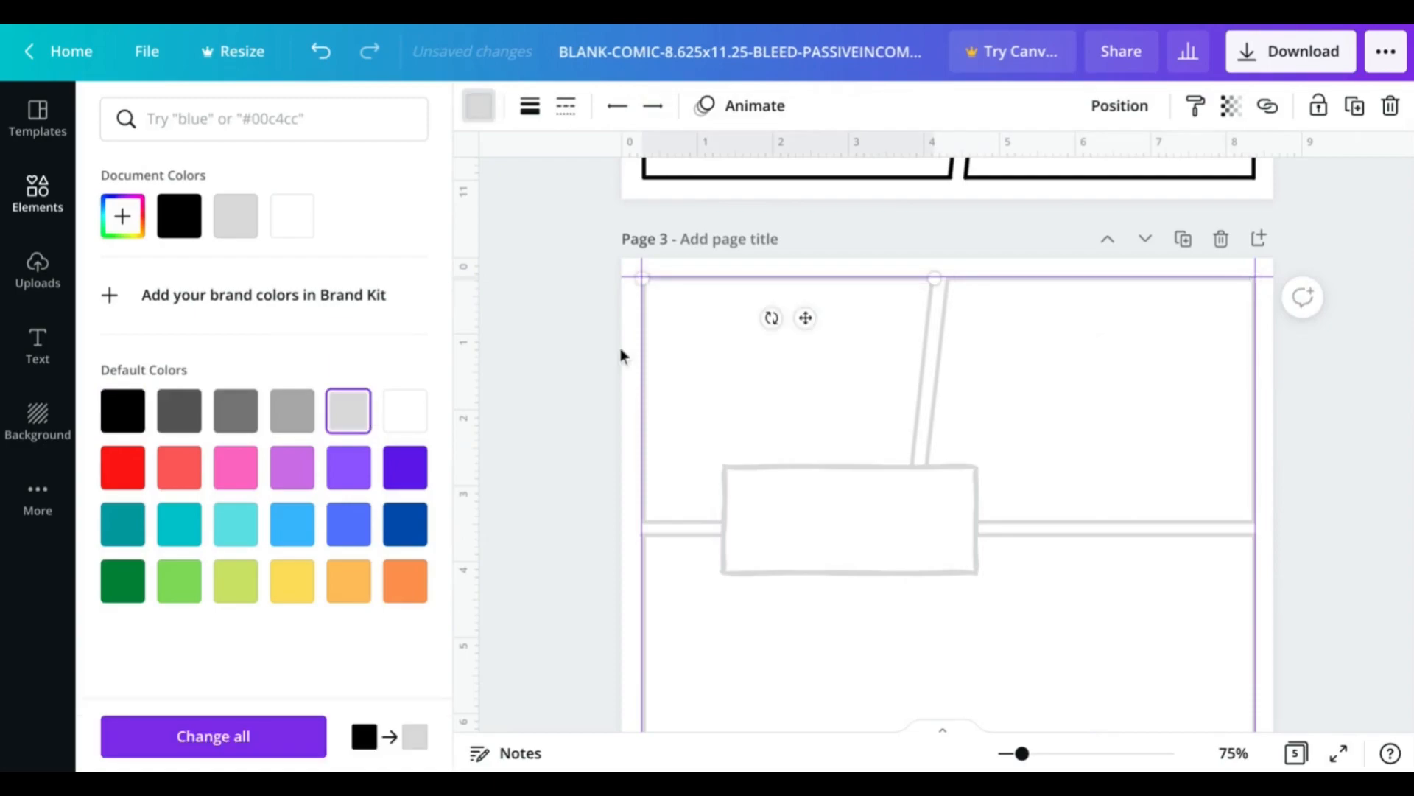
pyautogui.press('super+minus')
pyautogui.press('super+minus')
pyautogui.click(778, 349)
pyautogui.scroll(-1, 775, 347)
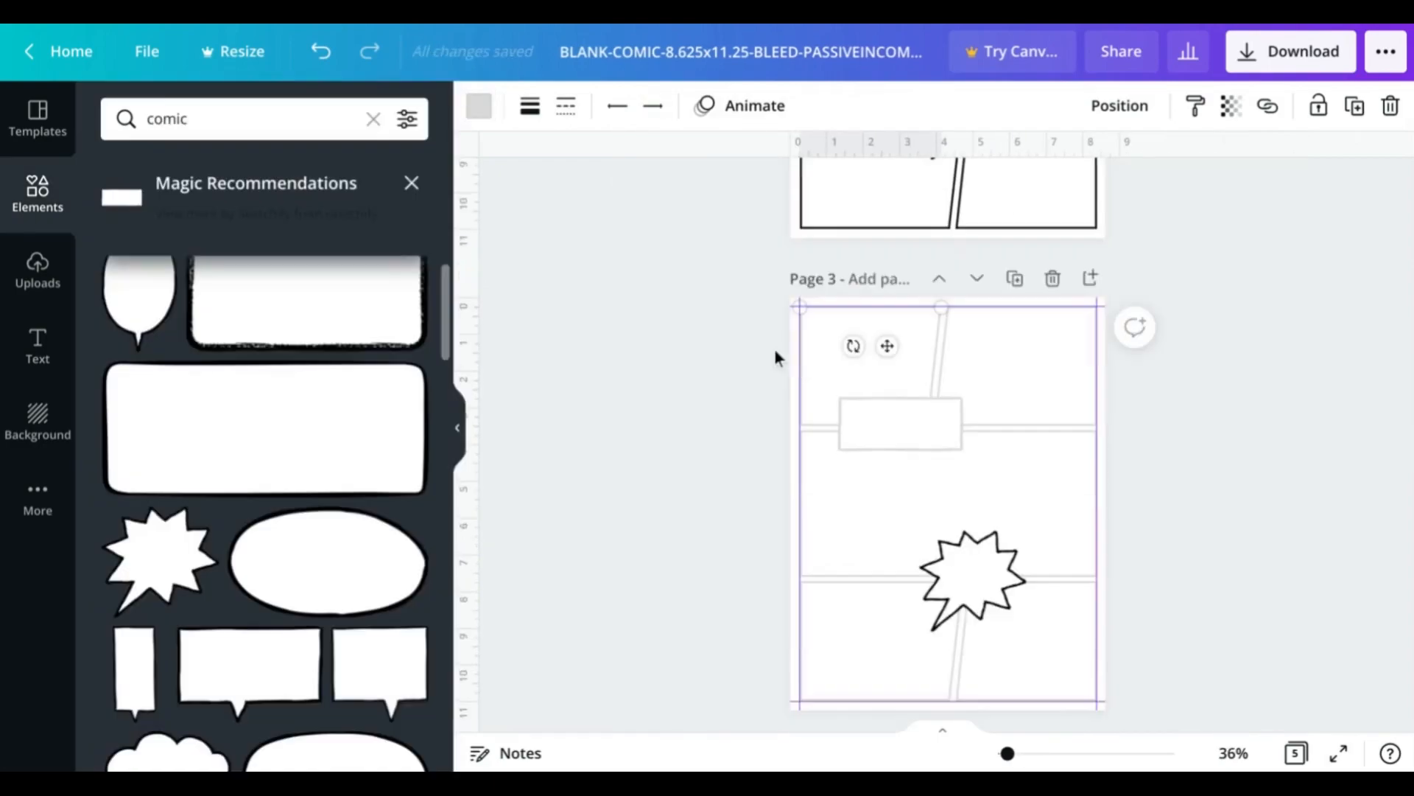
# Give page 3 a black background and delete that page
pyautogui.click(775, 348)
pyautogui.click(45, 420)
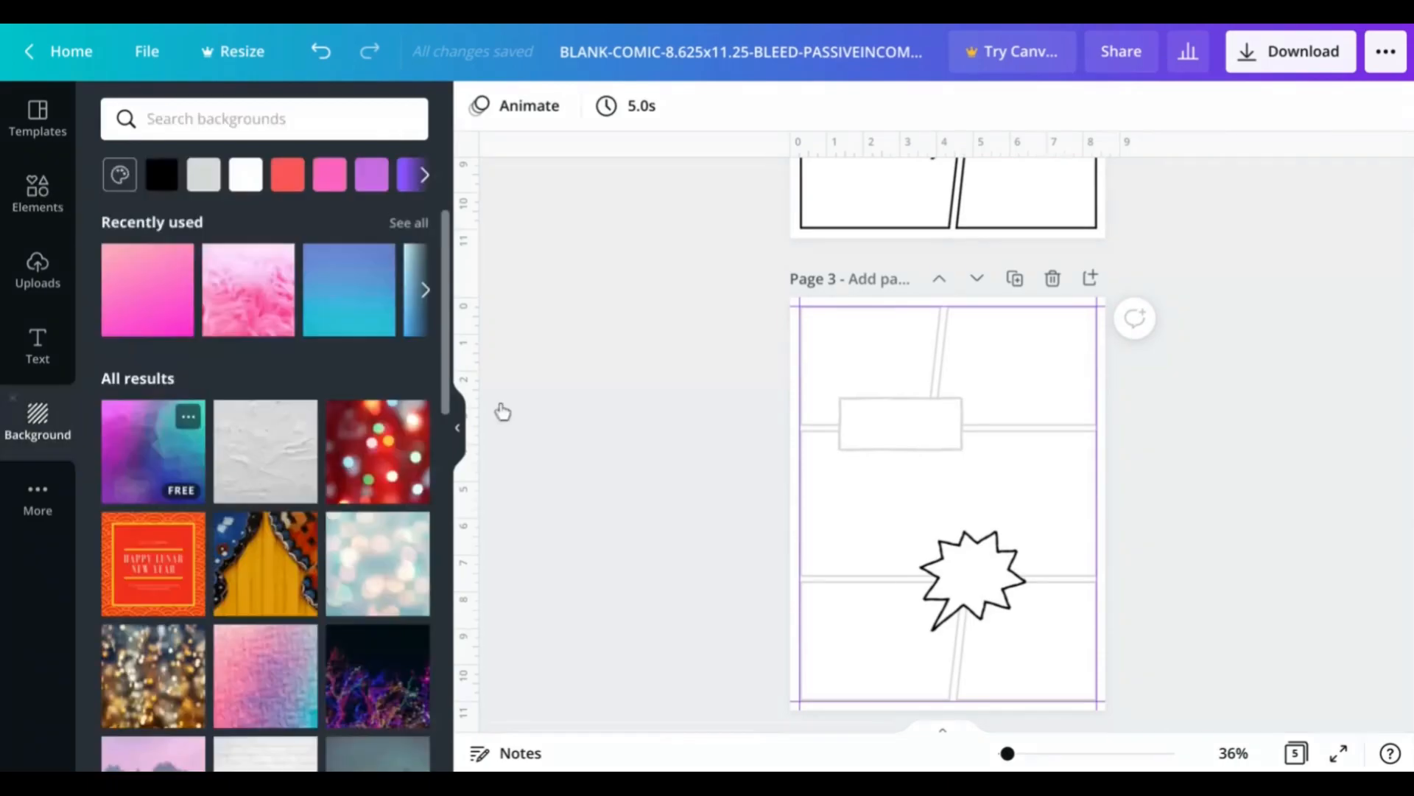
pyautogui.click(166, 186)
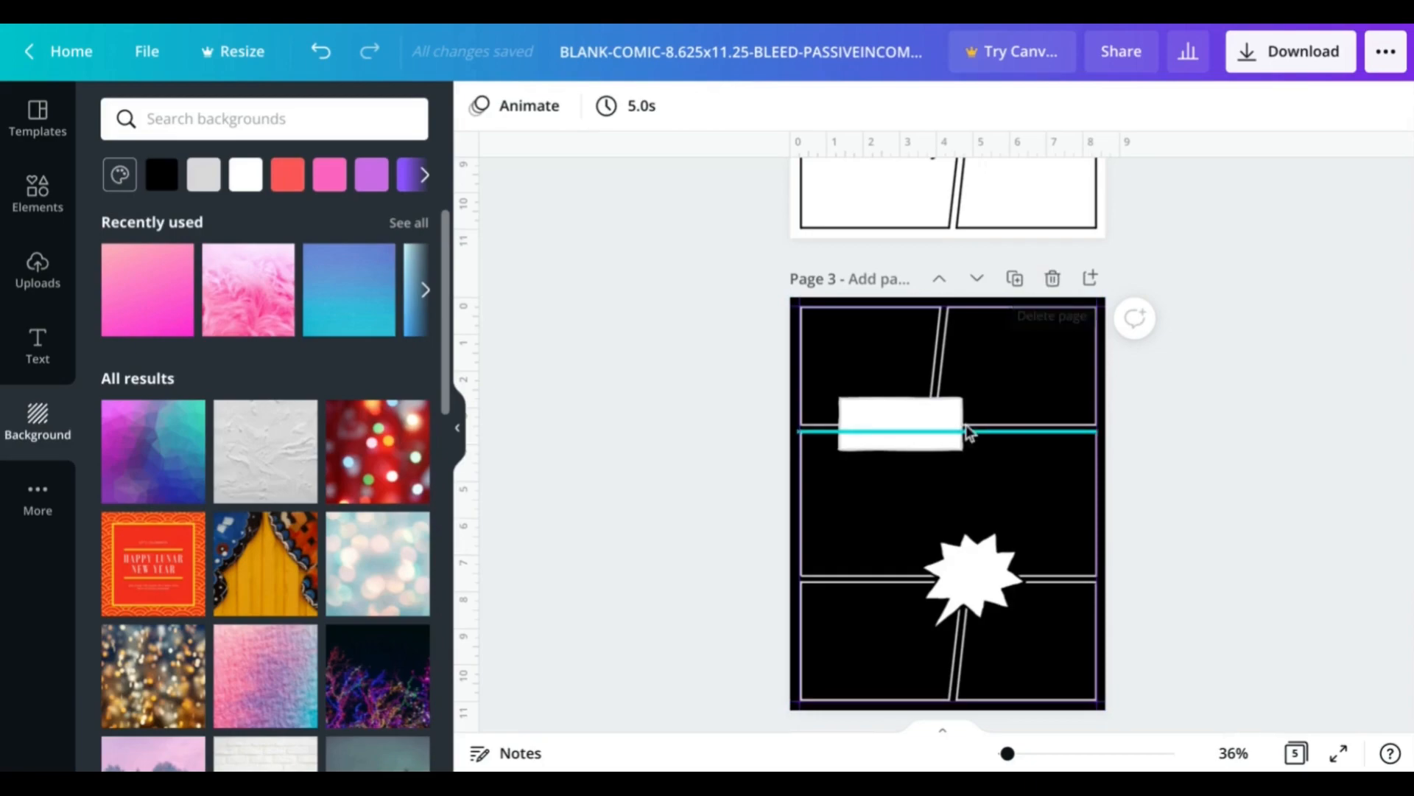
pyautogui.click(1052, 279)
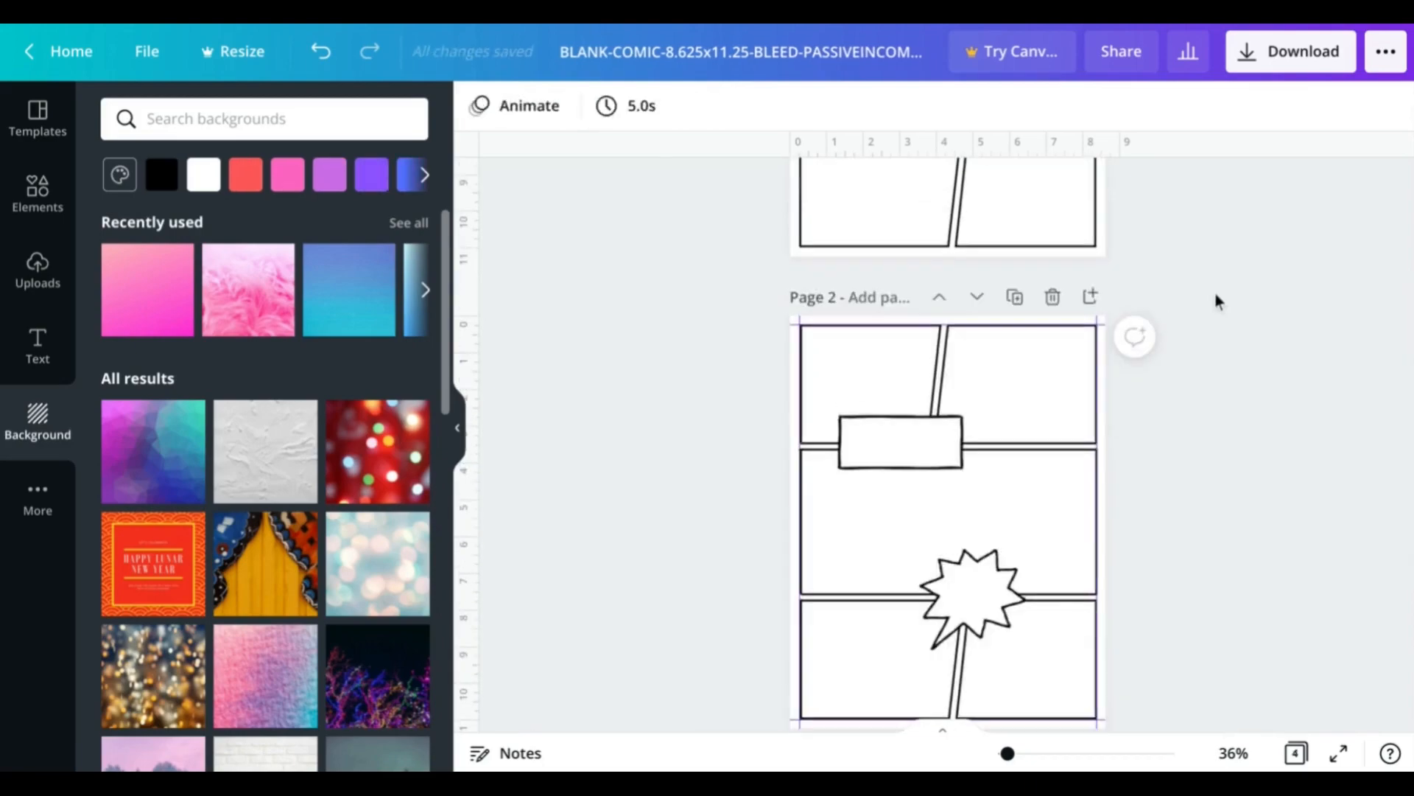
# Show all pages as a grid and delete the blank page 3 together with the bubble-free panel page 4
pyautogui.scroll(1, 1219, 318)
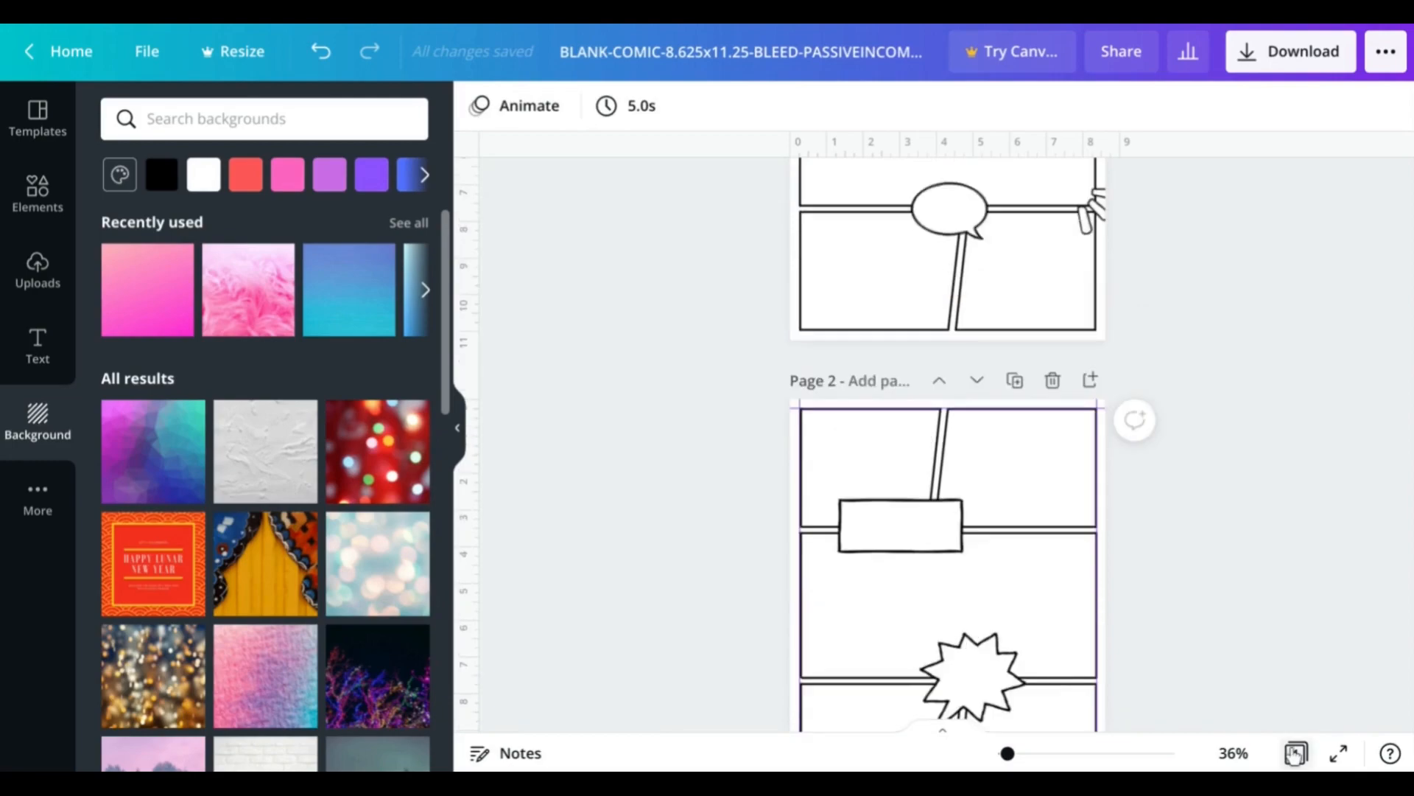
pyautogui.click(1295, 752)
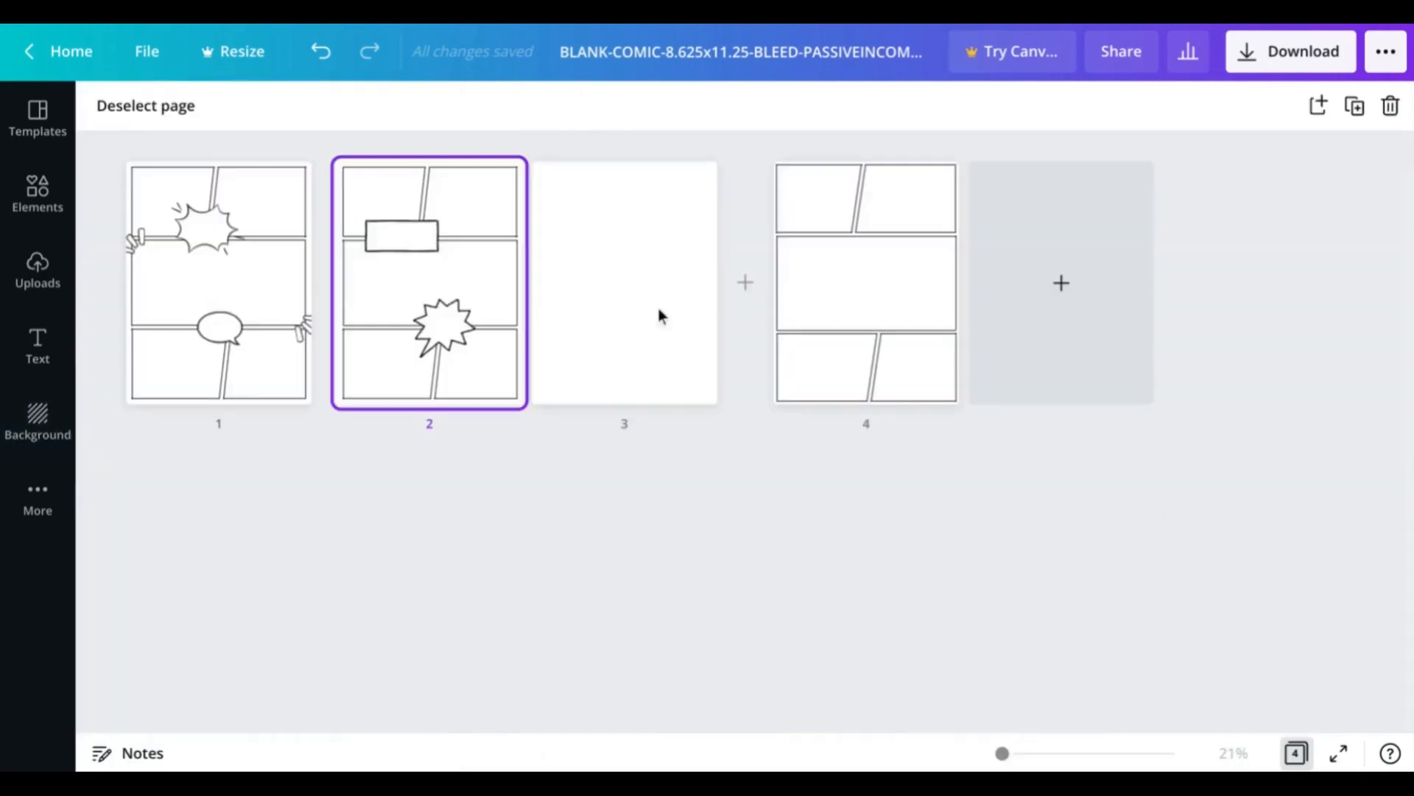
pyautogui.click(611, 289)
pyautogui.keyDown('shift'); pyautogui.click(805, 294); pyautogui.keyUp('shift')
pyautogui.rightClick(819, 283)
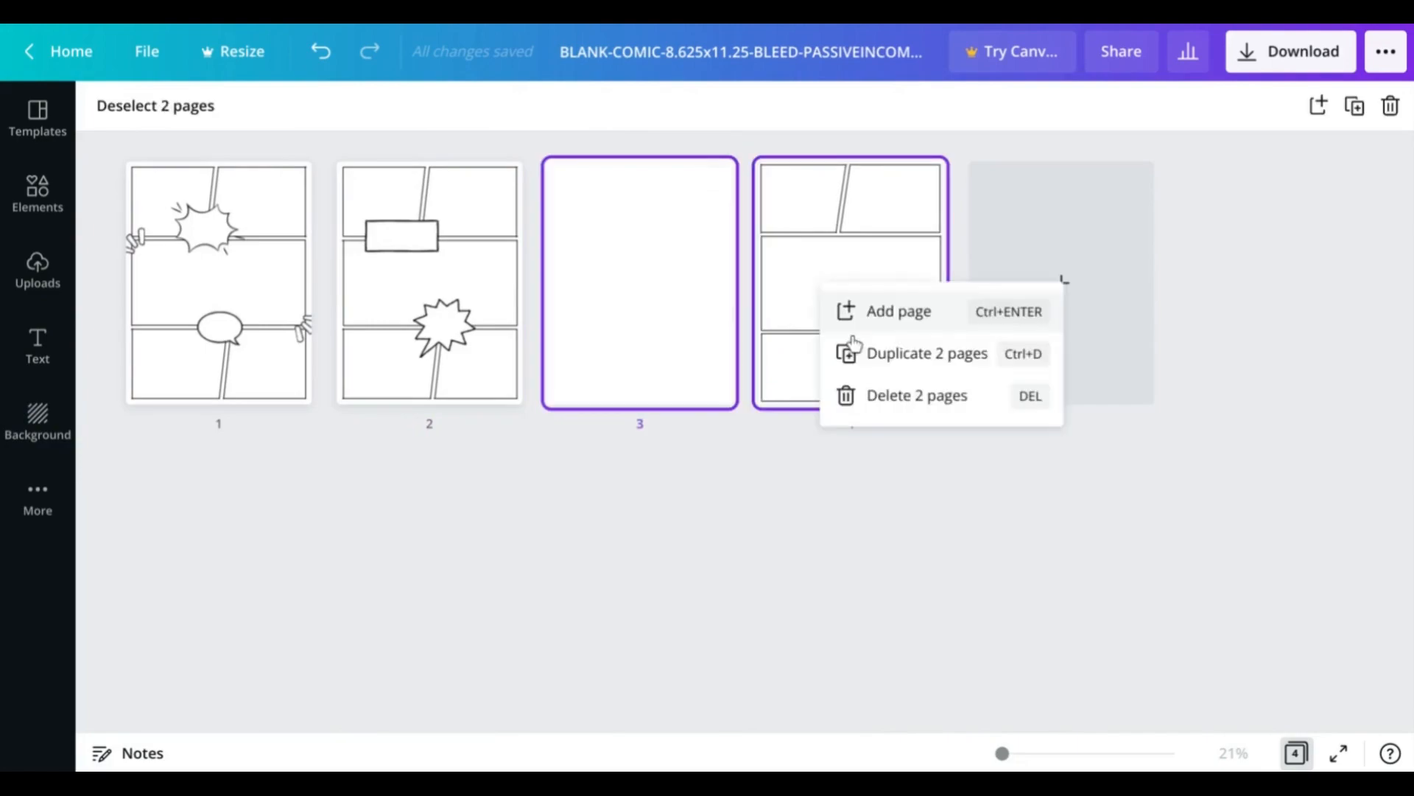
pyautogui.click(865, 395)
pyautogui.click(136, 120)
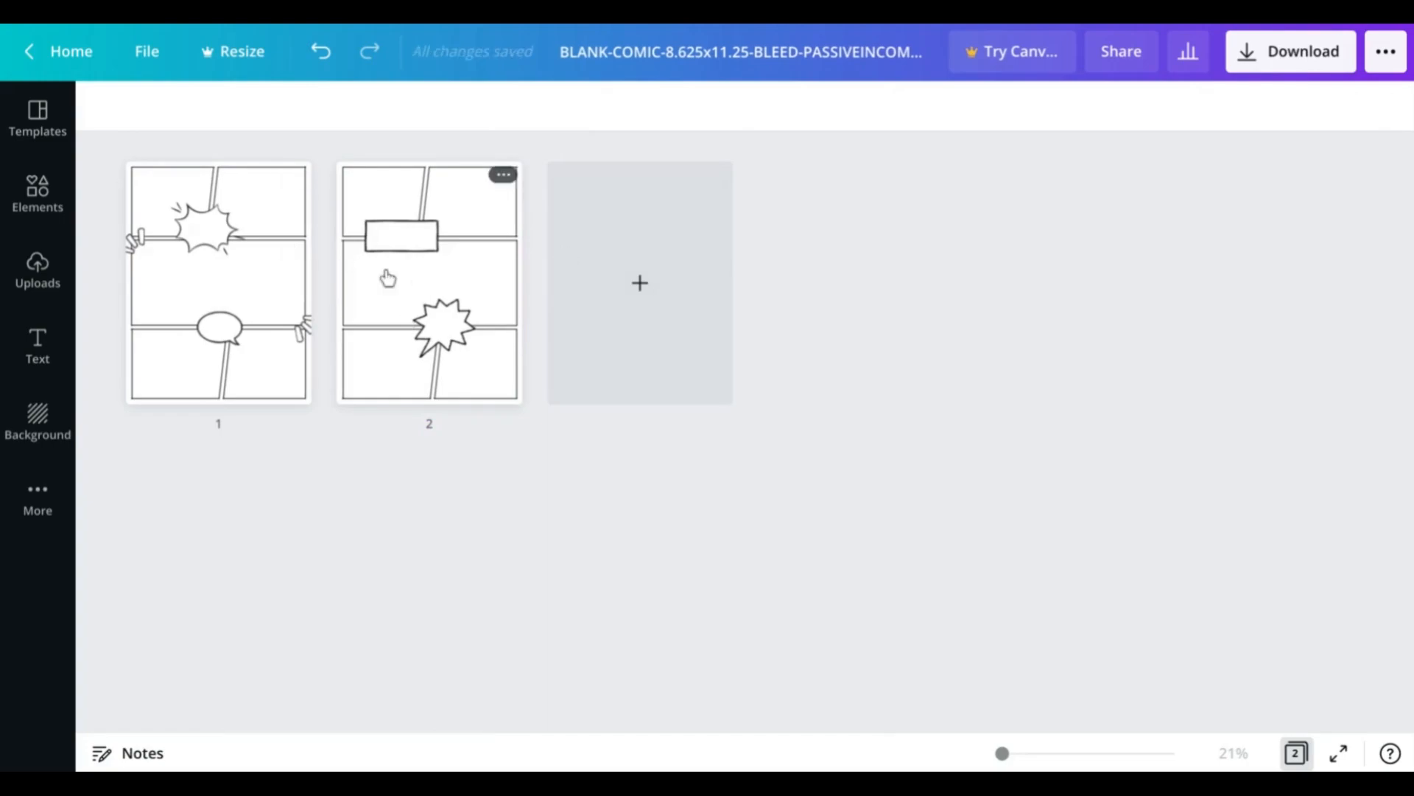
# Duplicate pages 1 and 2 as a pair three times to make eight comic pages
pyautogui.click(253, 246)
pyautogui.keyDown('shift'); pyautogui.click(408, 275); pyautogui.keyUp('shift')
pyautogui.rightClick(407, 275)
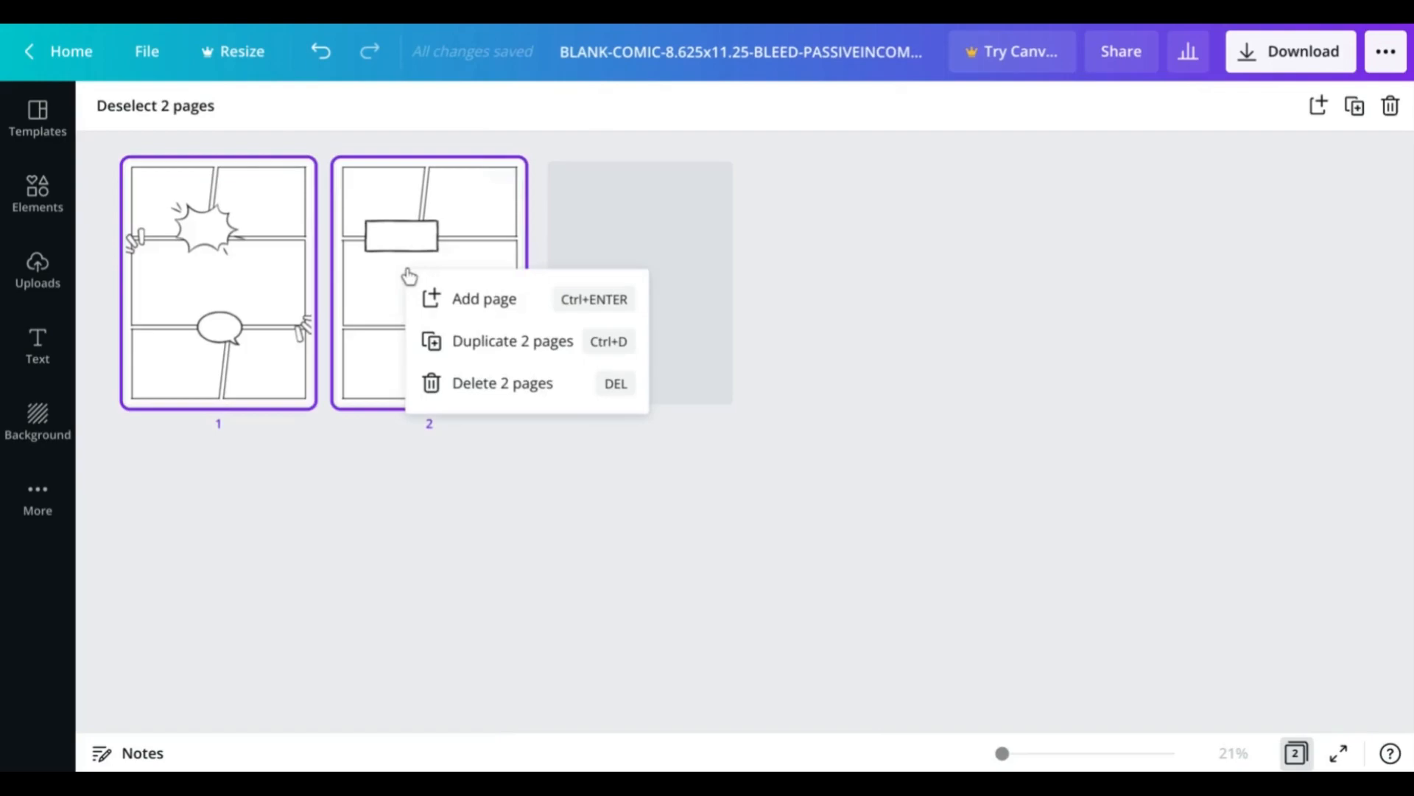
pyautogui.click(473, 341)
pyautogui.rightClick(662, 297)
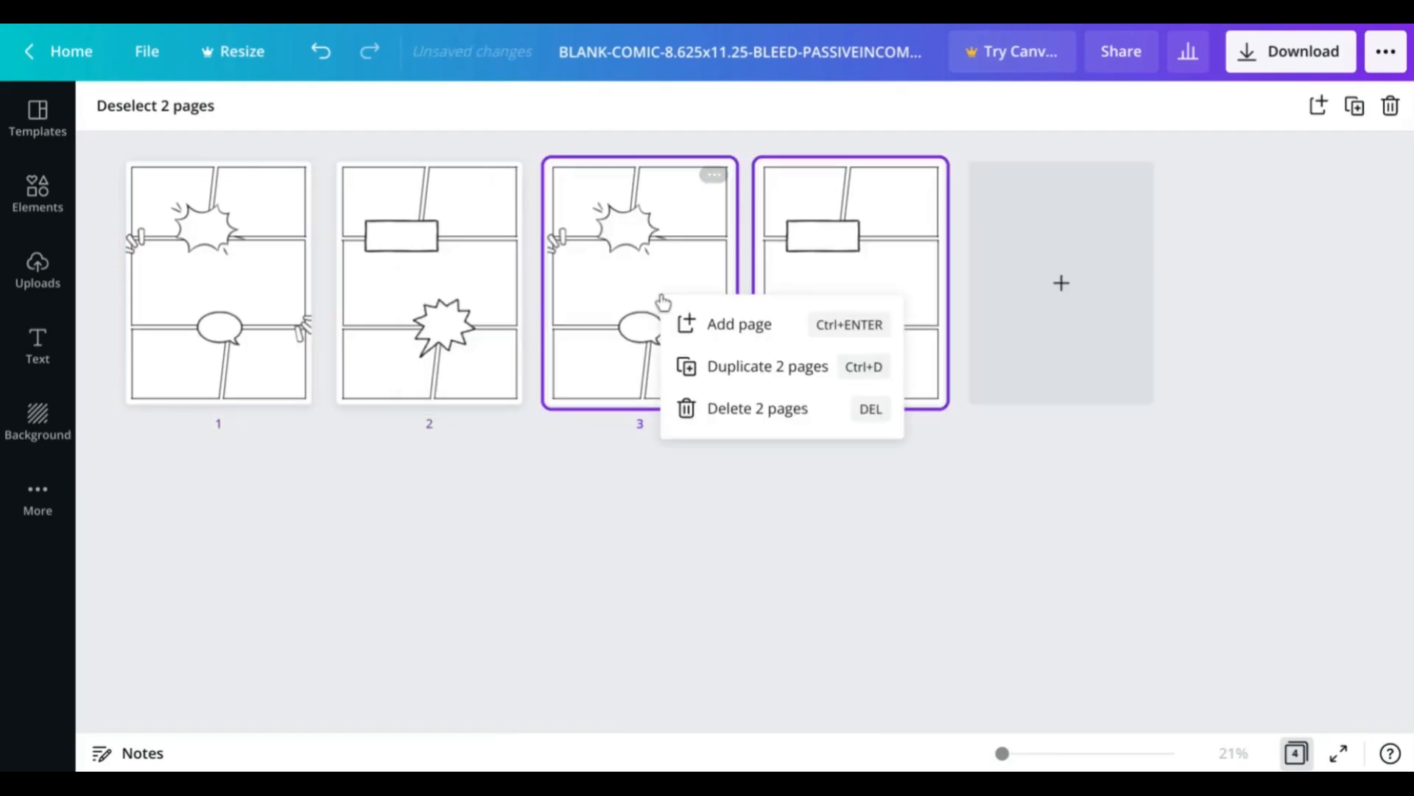
pyautogui.click(713, 367)
pyautogui.rightClick(1045, 300)
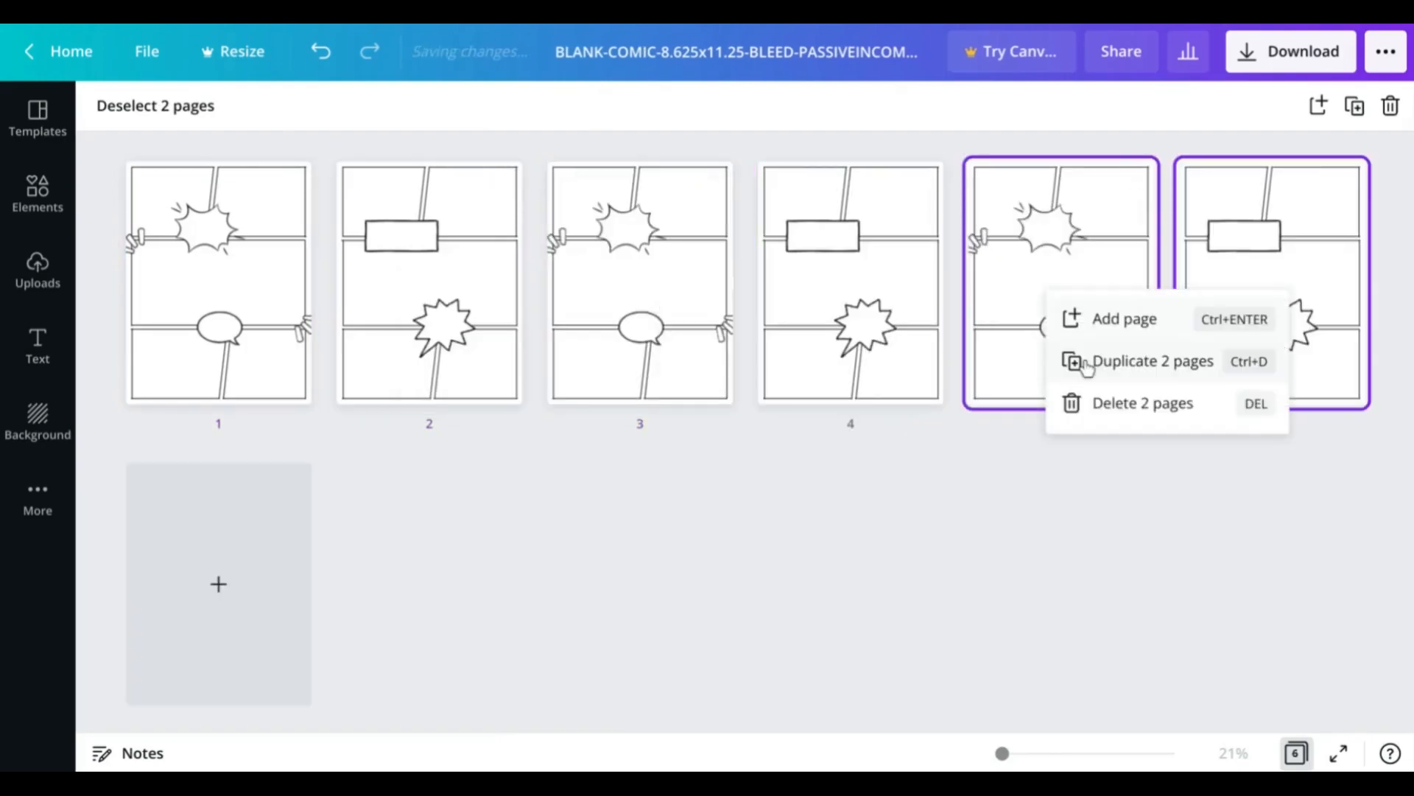
pyautogui.click(1076, 360)
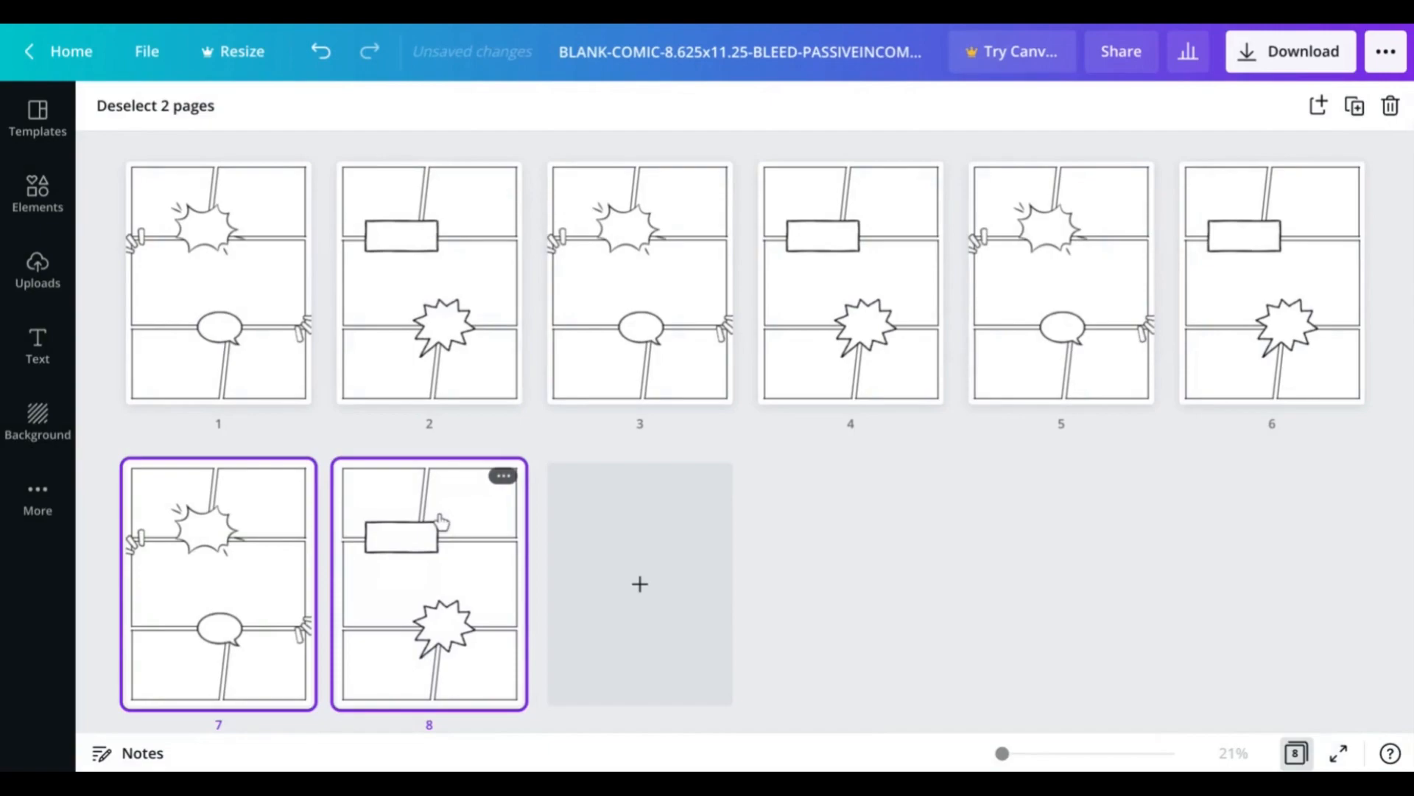
# Open the download settings for the comic pages and choose the file type
pyautogui.click(1283, 62)
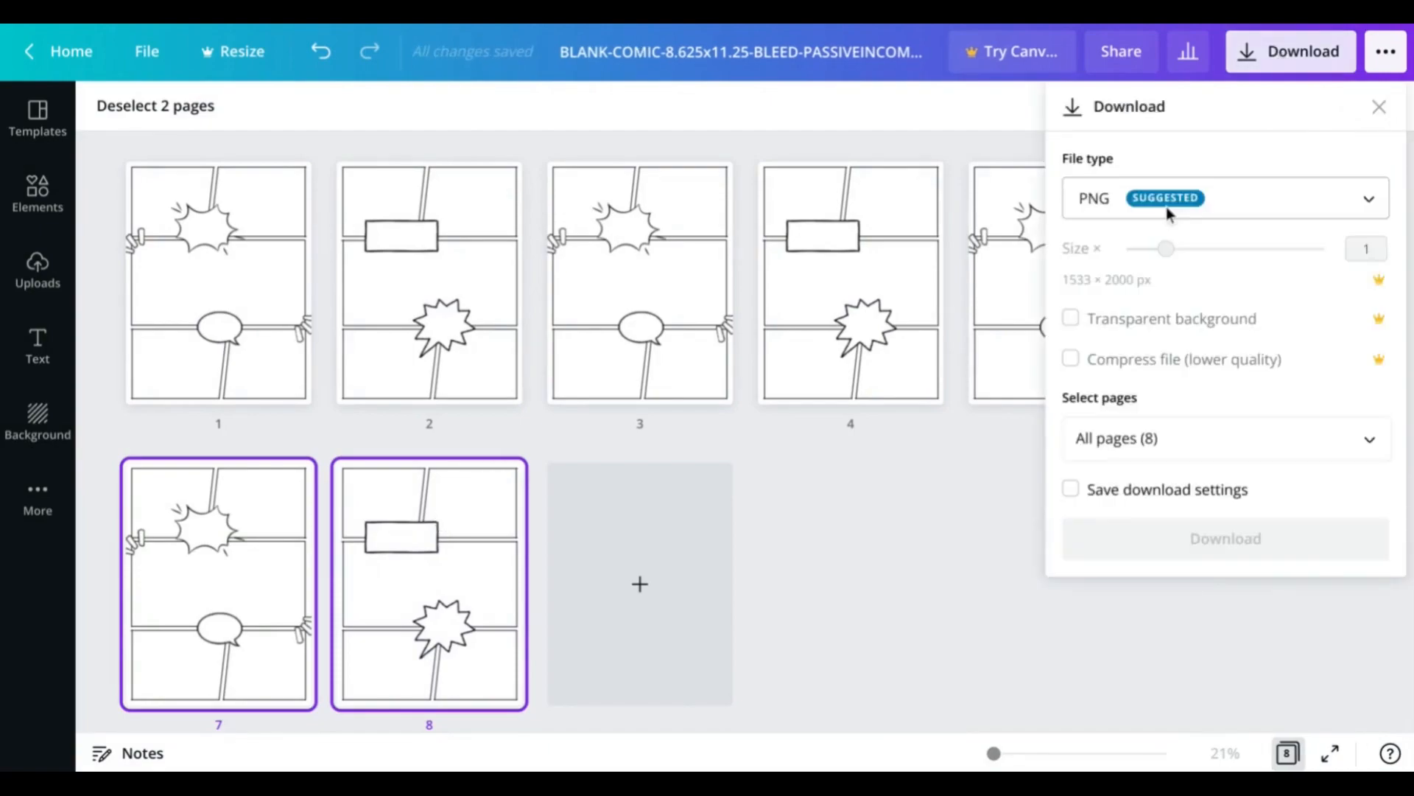
pyautogui.click(1166, 206)
pyautogui.click(1153, 379)
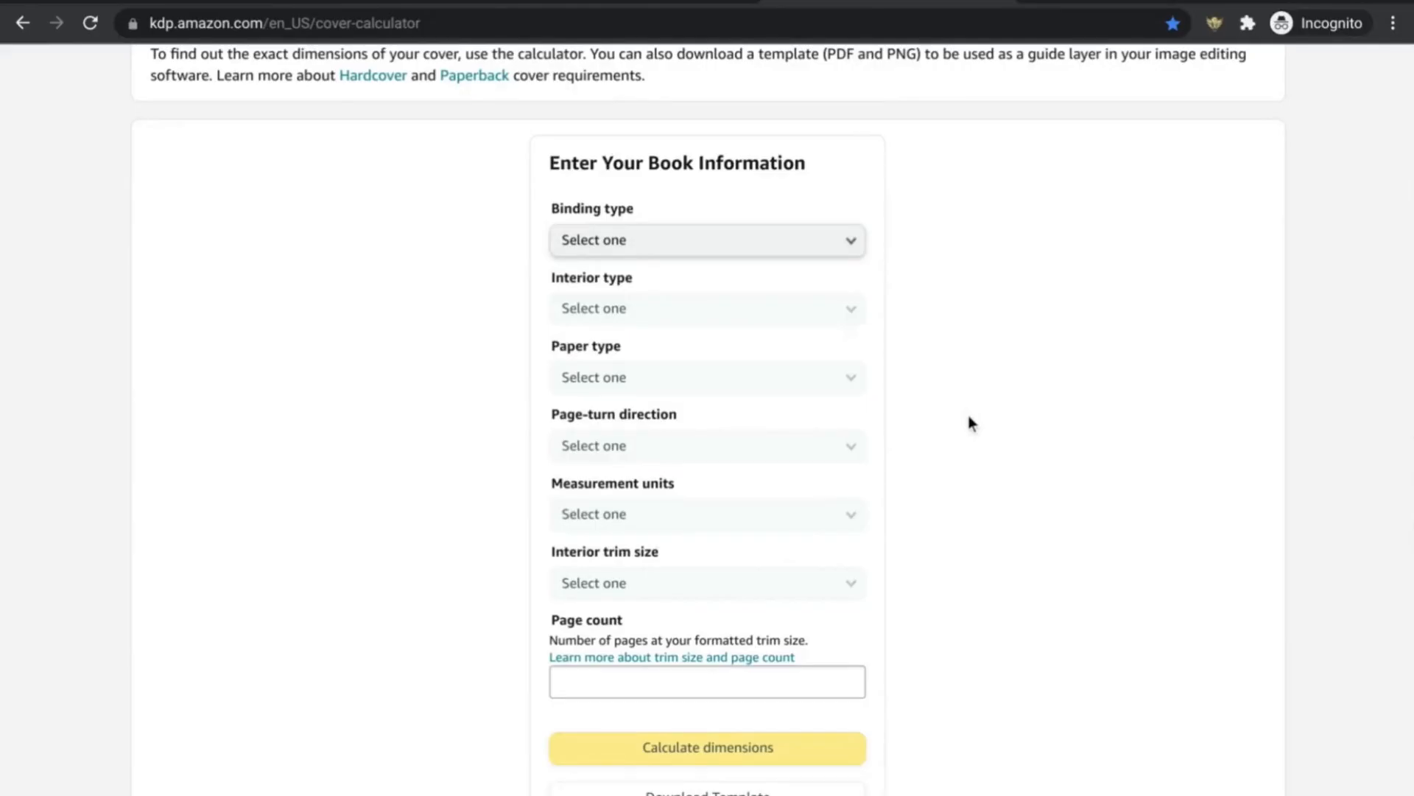
# In the KDP print cover calculator, set the binding type to Paperback and the interior type to Black & white
pyautogui.scroll(3, 969, 416)
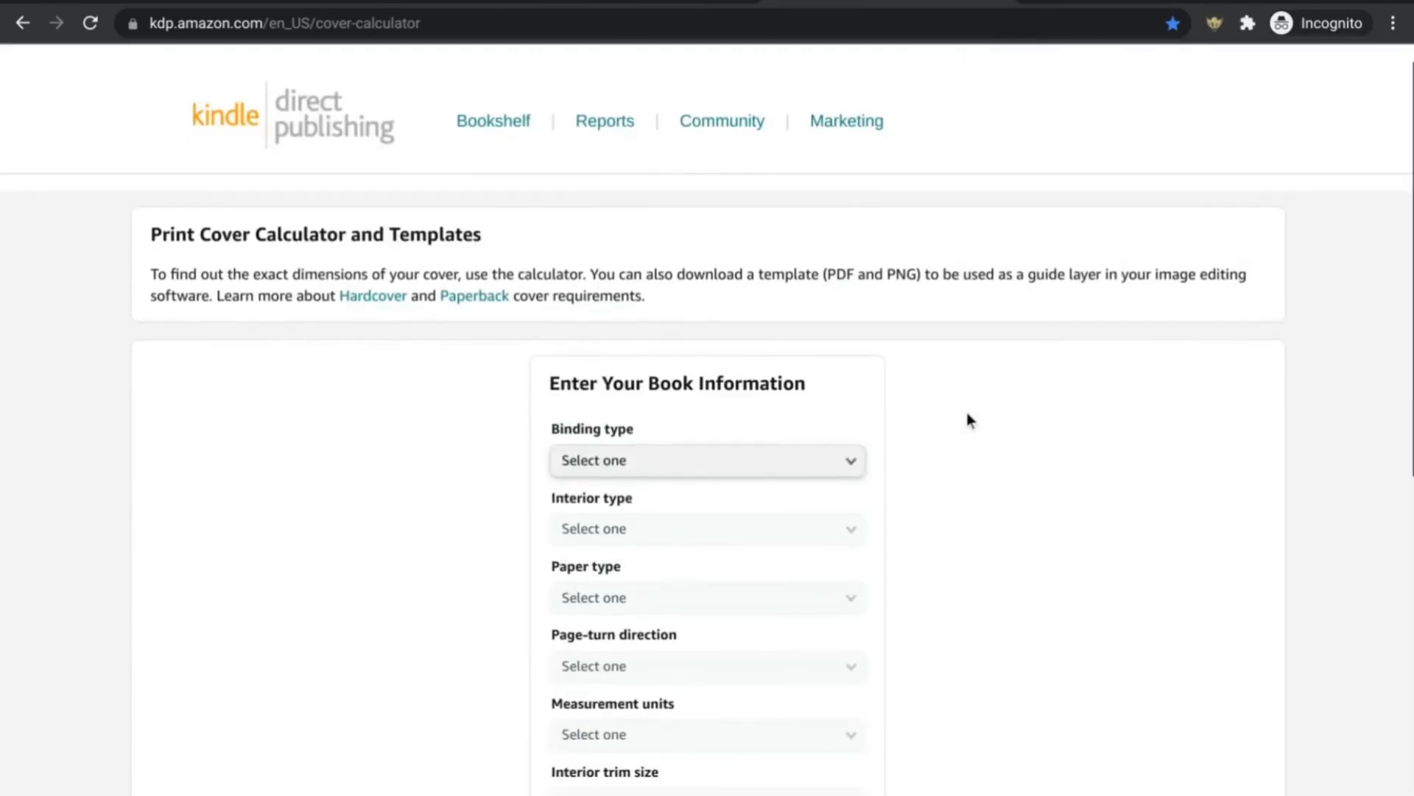
pyautogui.scroll(-1, 967, 414)
pyautogui.scroll(-3, 967, 418)
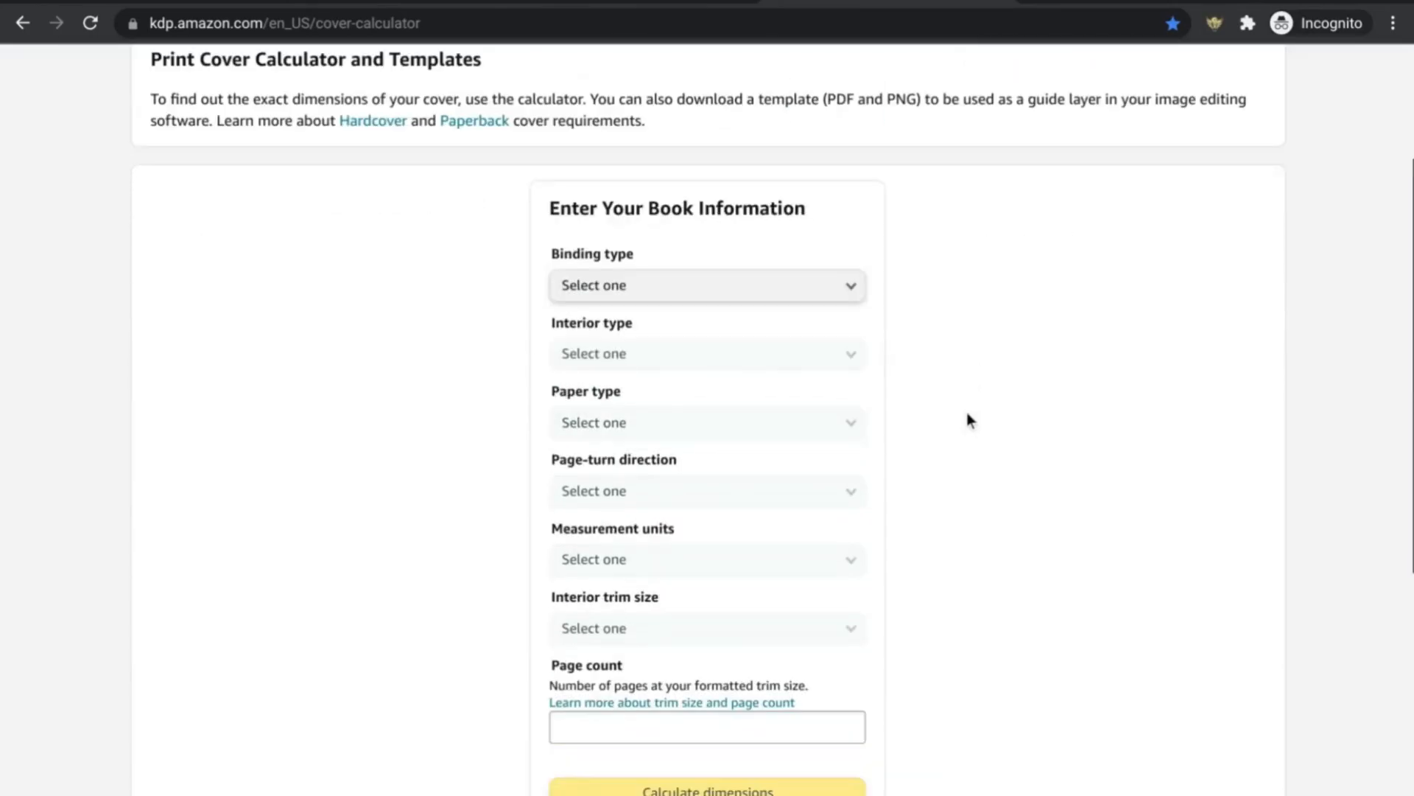
pyautogui.click(807, 271)
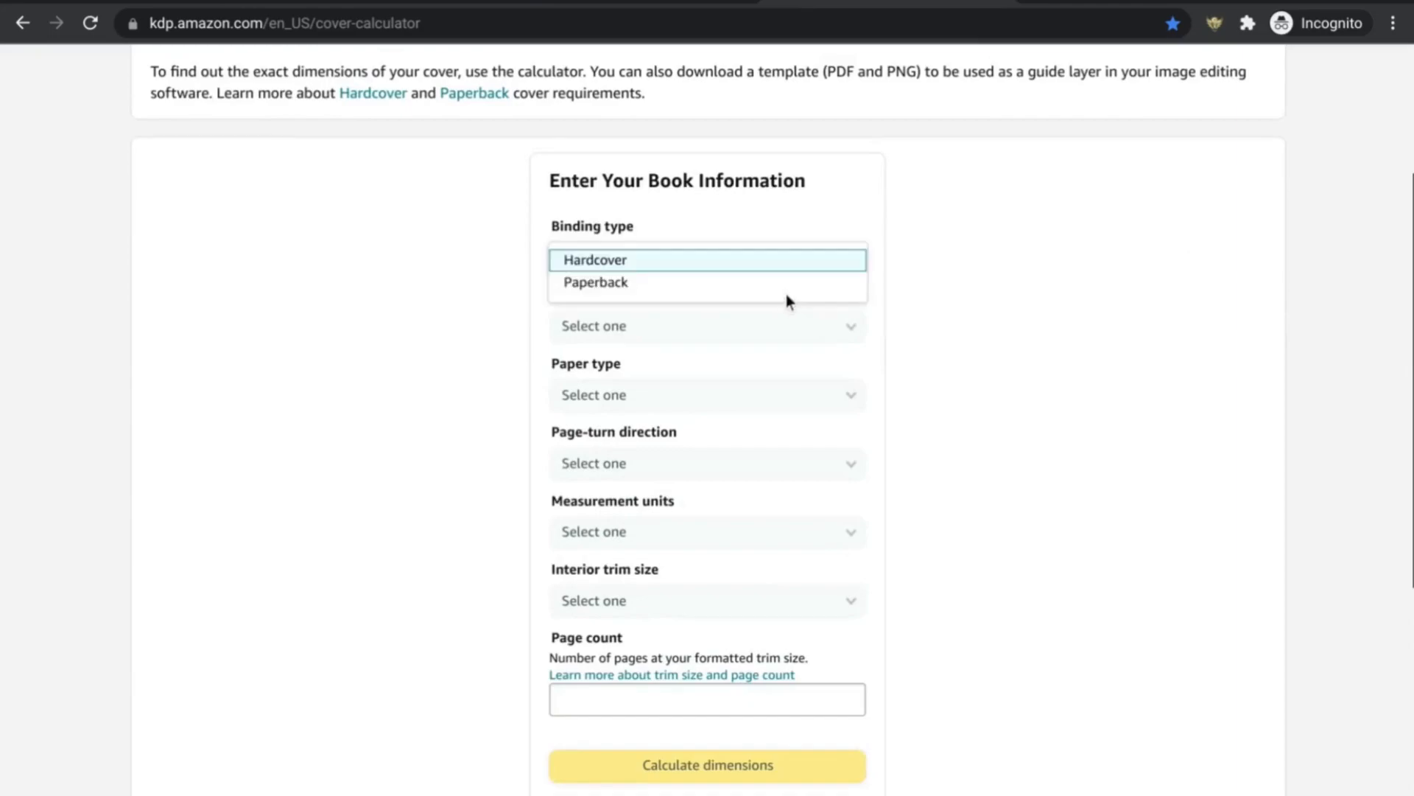
pyautogui.click(757, 283)
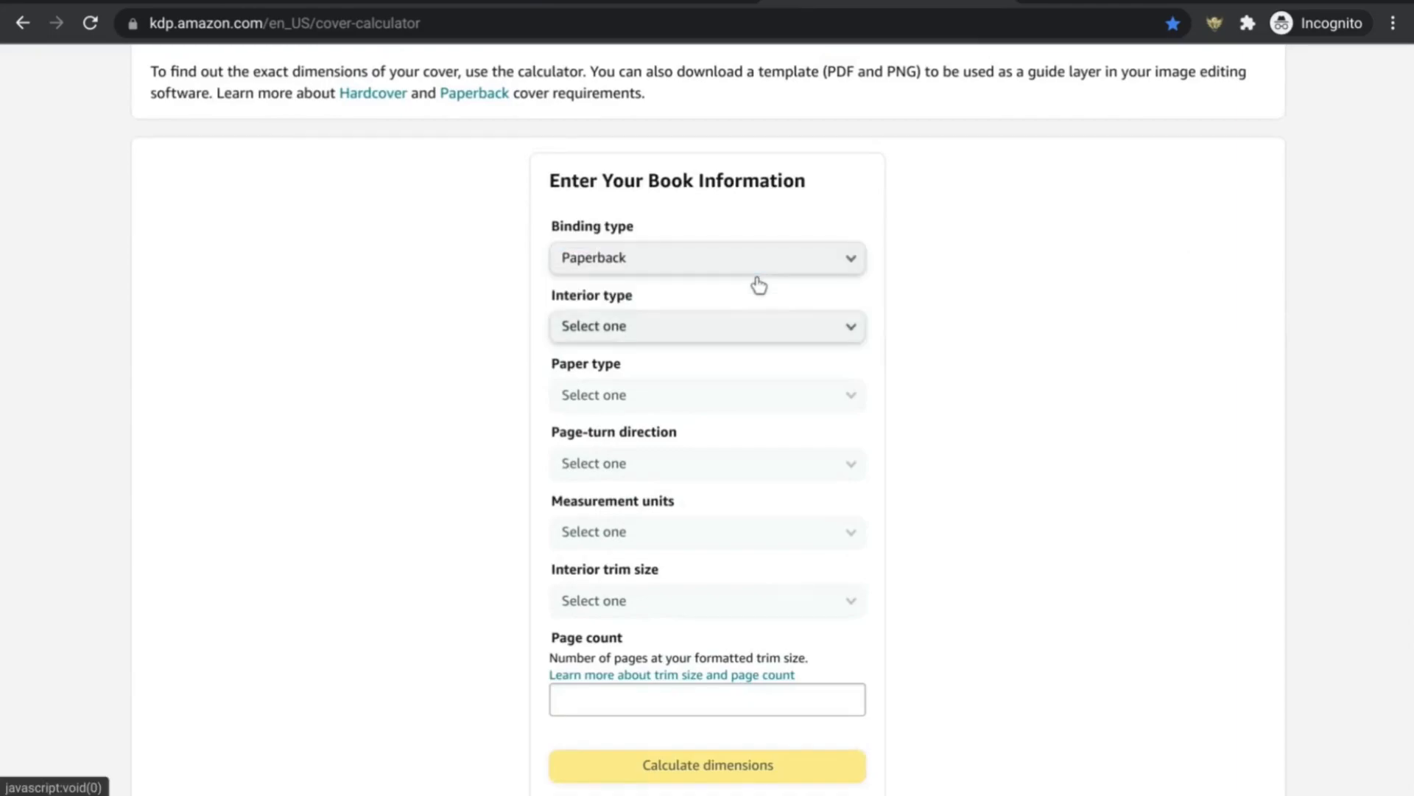
pyautogui.click(738, 324)
pyautogui.click(717, 338)
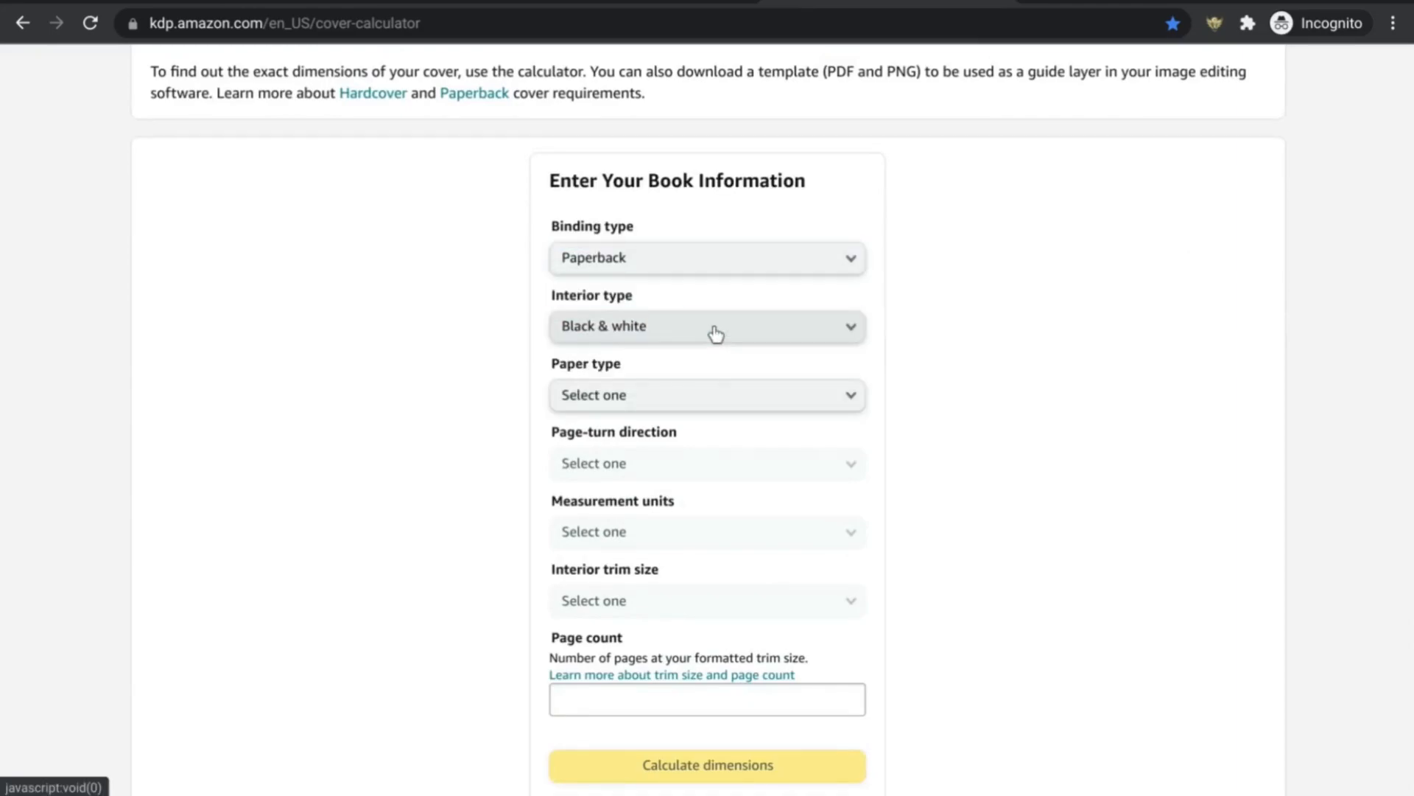
# Set the paper type to White paper and the page-turn direction to Left to Right
pyautogui.click(672, 395)
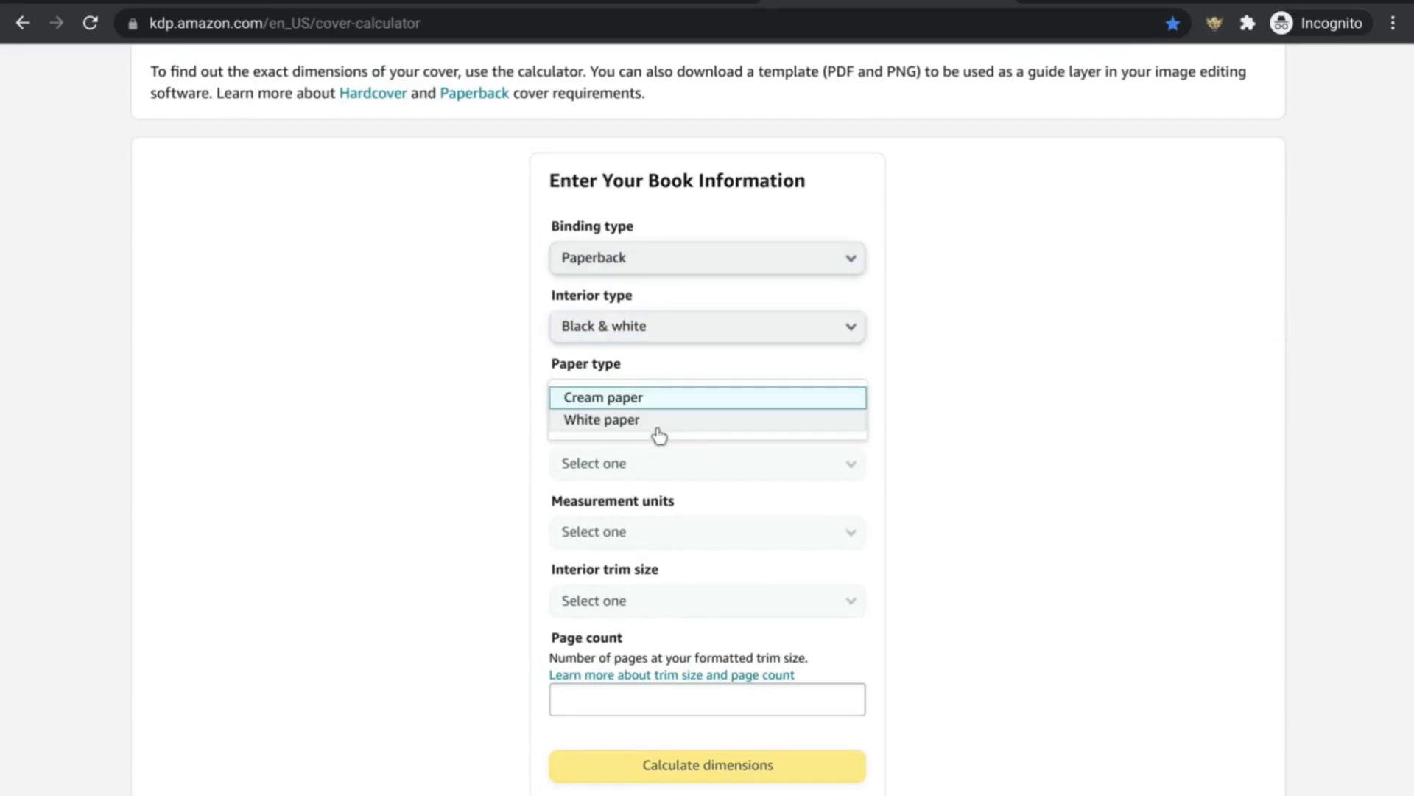
pyautogui.click(644, 417)
pyautogui.click(639, 470)
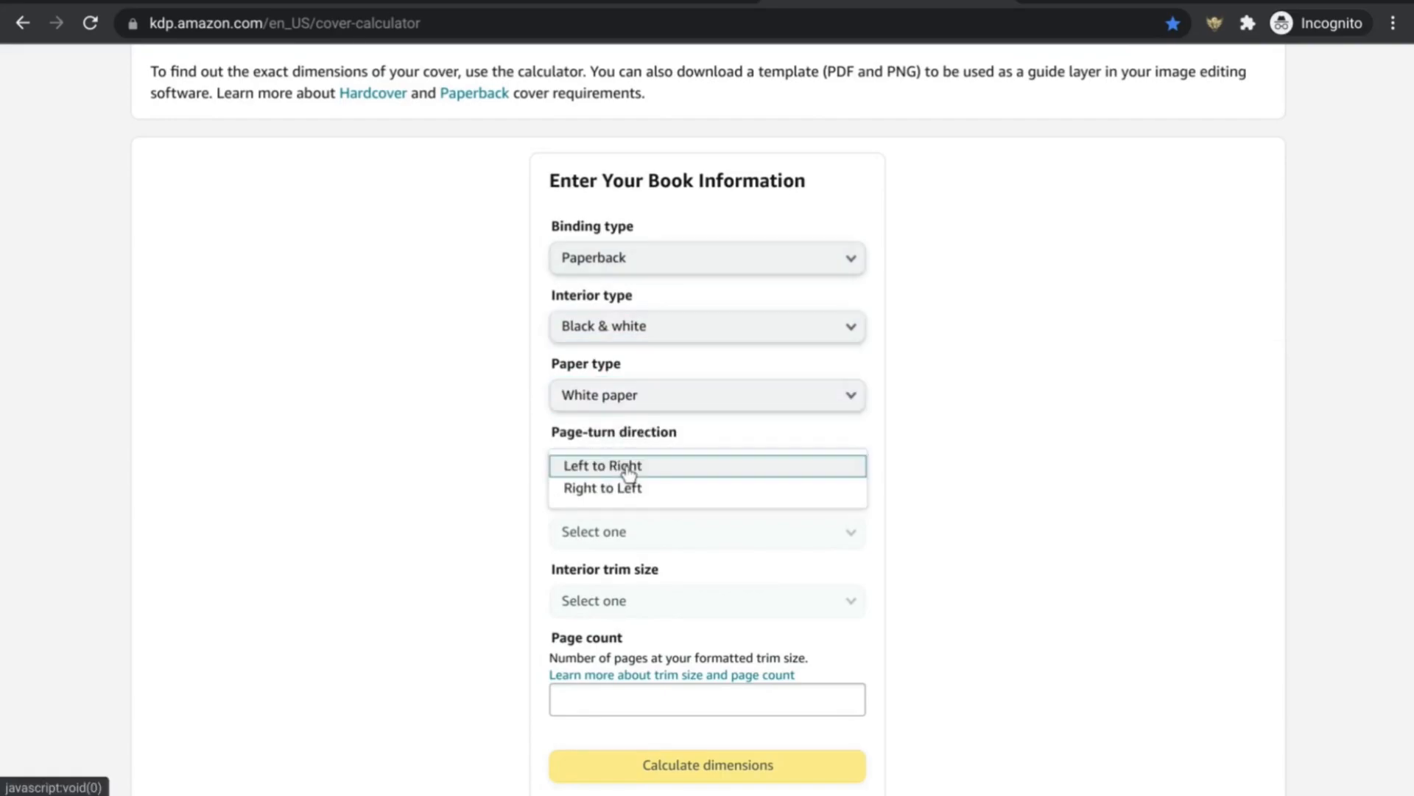
pyautogui.click(626, 465)
# Set the measurement units to Inches and the interior trim size to 8.5 x 11 in
pyautogui.scroll(-1, 631, 525)
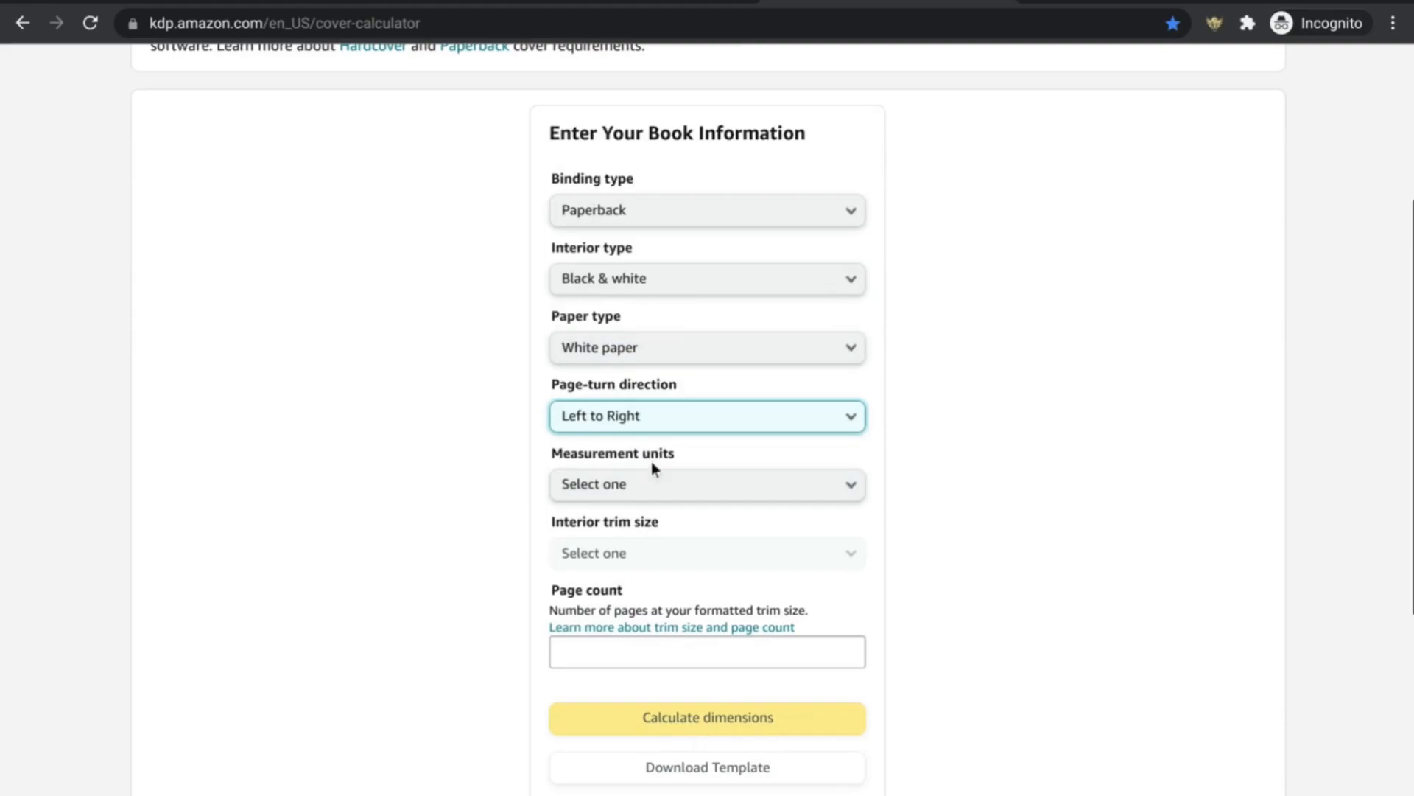
pyautogui.click(649, 476)
pyautogui.click(644, 490)
pyautogui.click(649, 552)
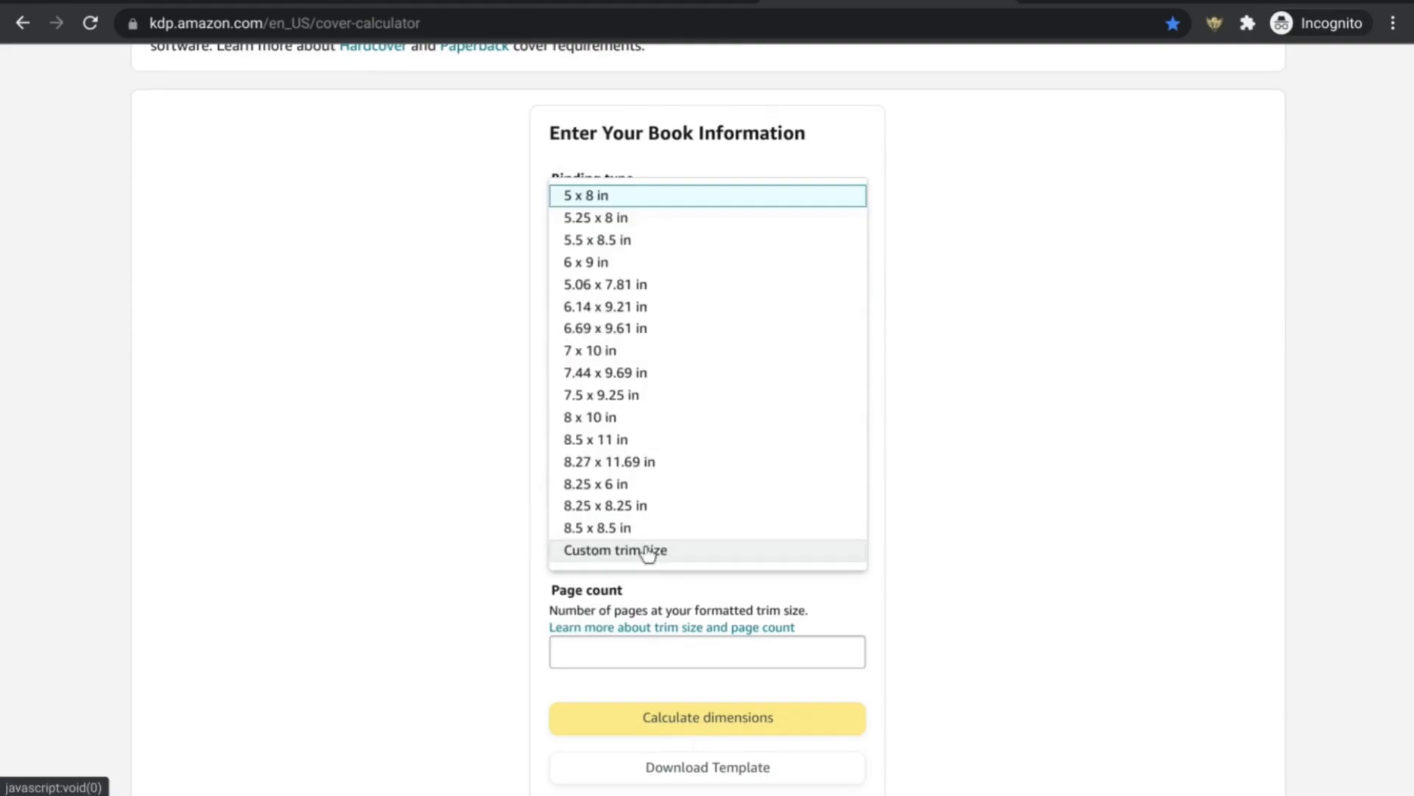
pyautogui.click(597, 441)
# Set the page count to 120 and calculate the cover dimensions
pyautogui.scroll(-1, 728, 453)
pyautogui.click(708, 586)
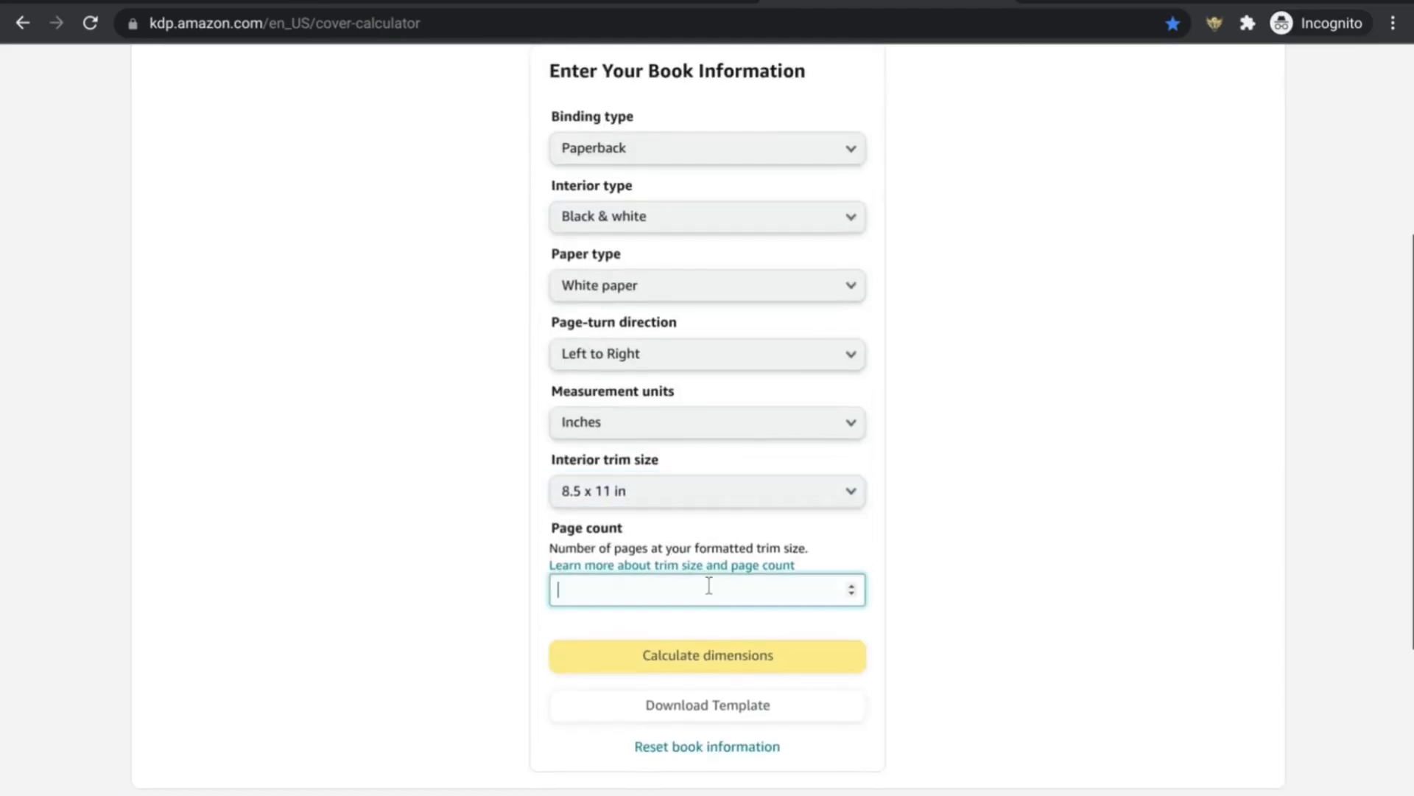
pyautogui.write('120')
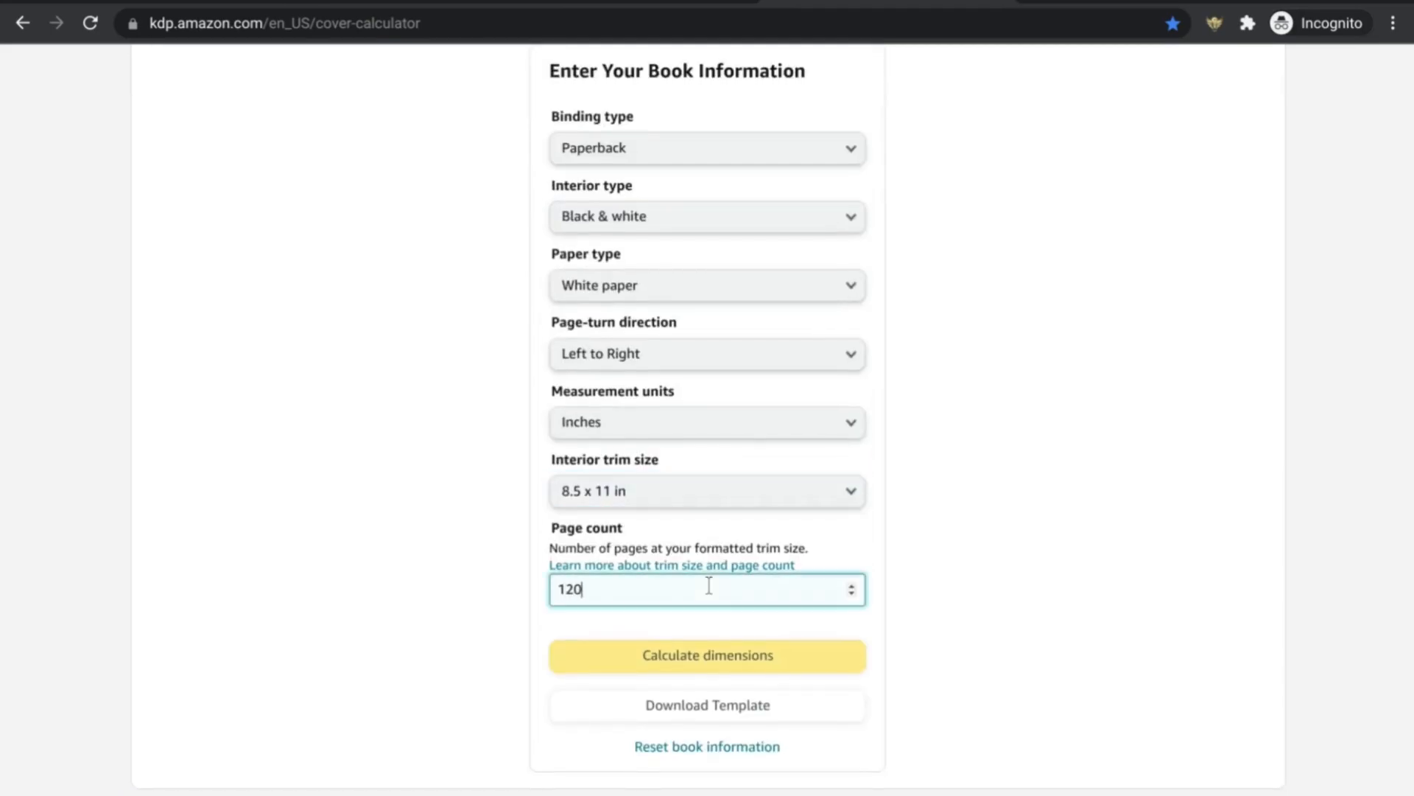
pyautogui.click(872, 525)
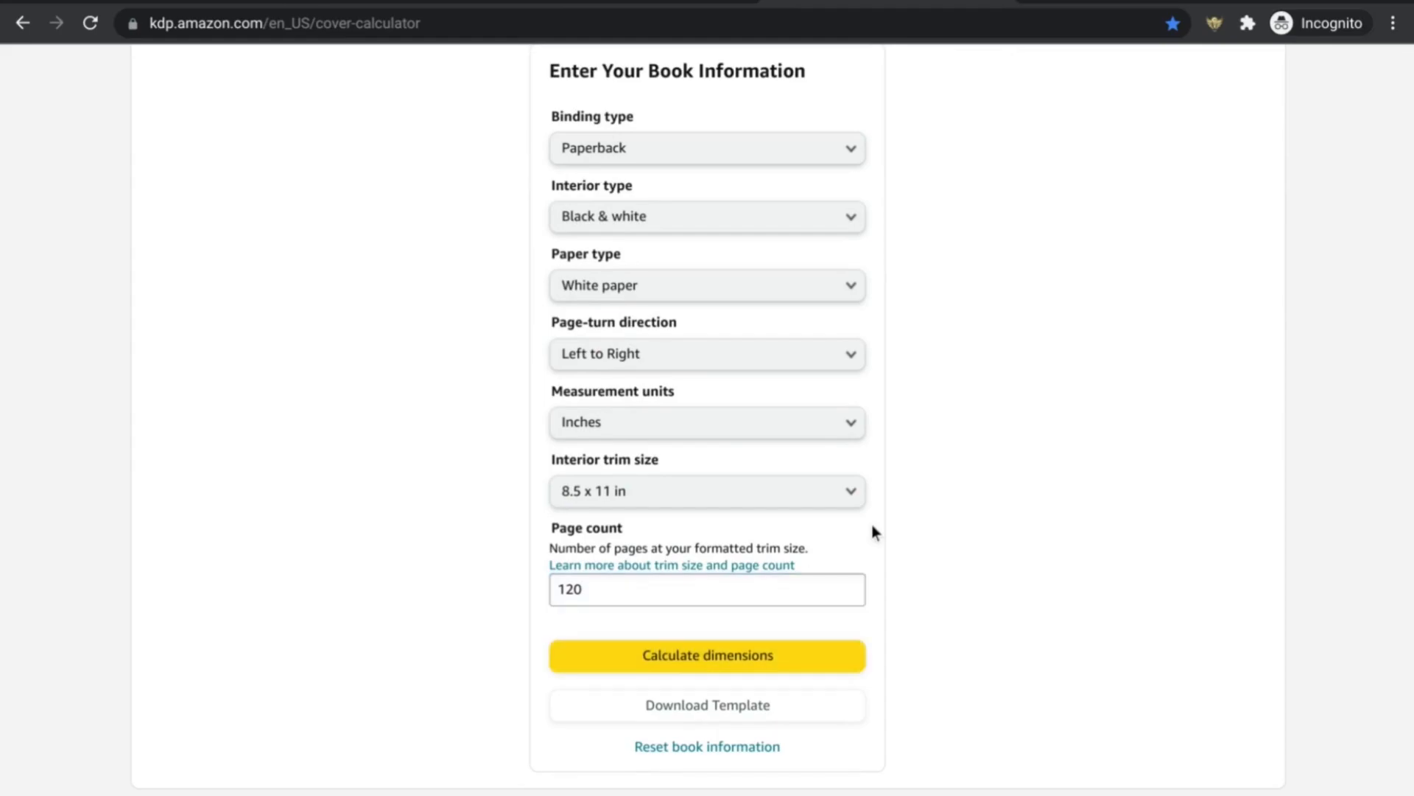
pyautogui.click(786, 657)
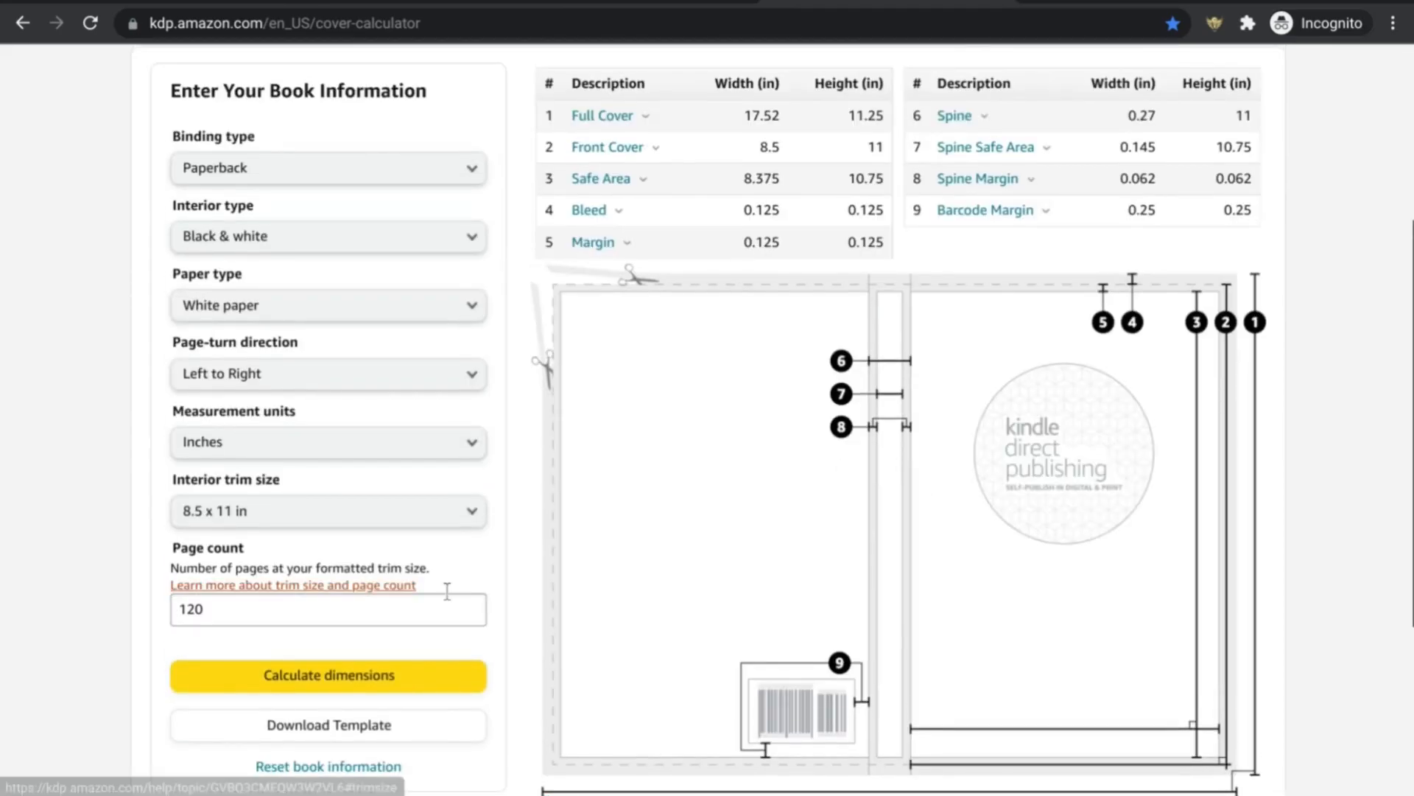
# Review the calculated full cover width and height alongside the cover layout diagram, dismissing the low battery notification
pyautogui.scroll(-1, 559, 498)
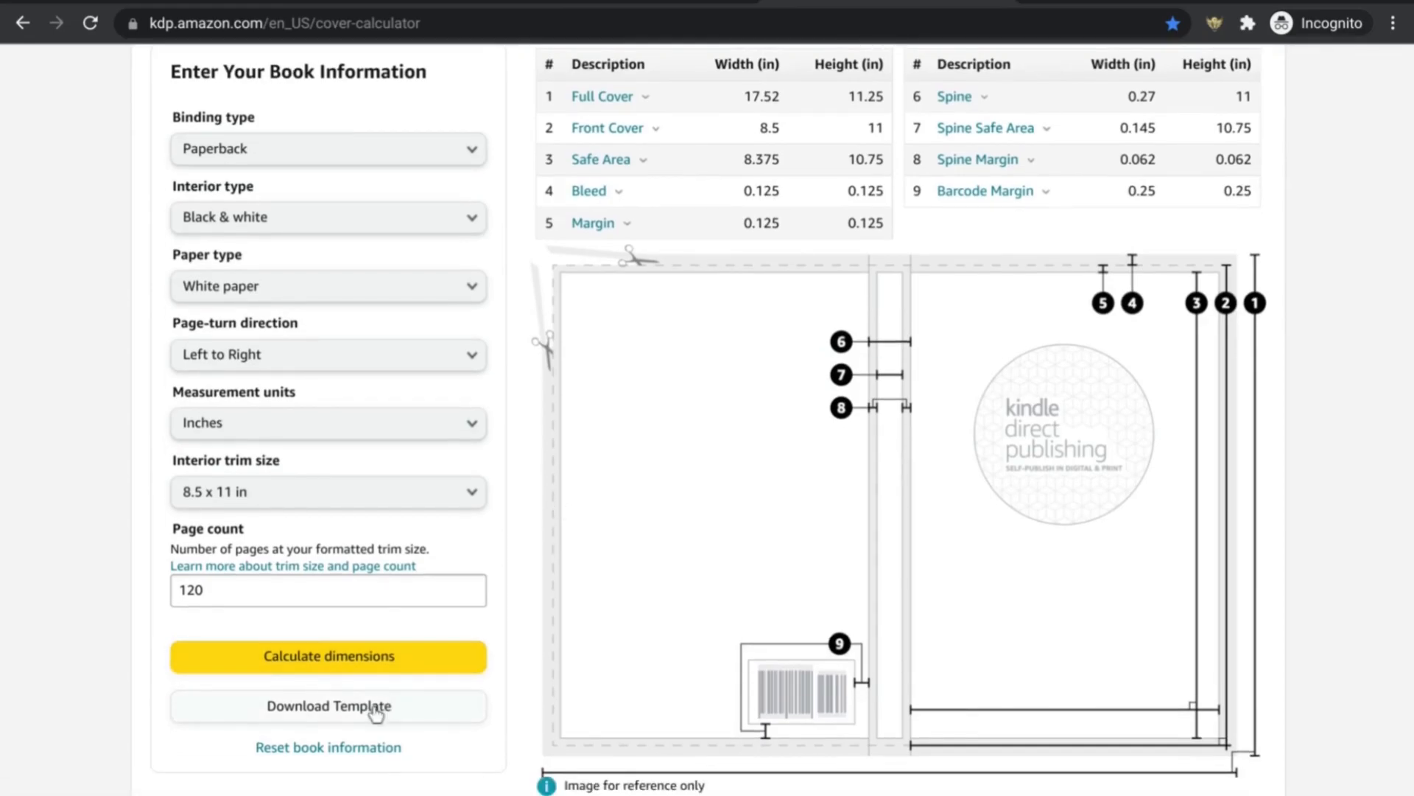
pyautogui.scroll(2, 731, 489)
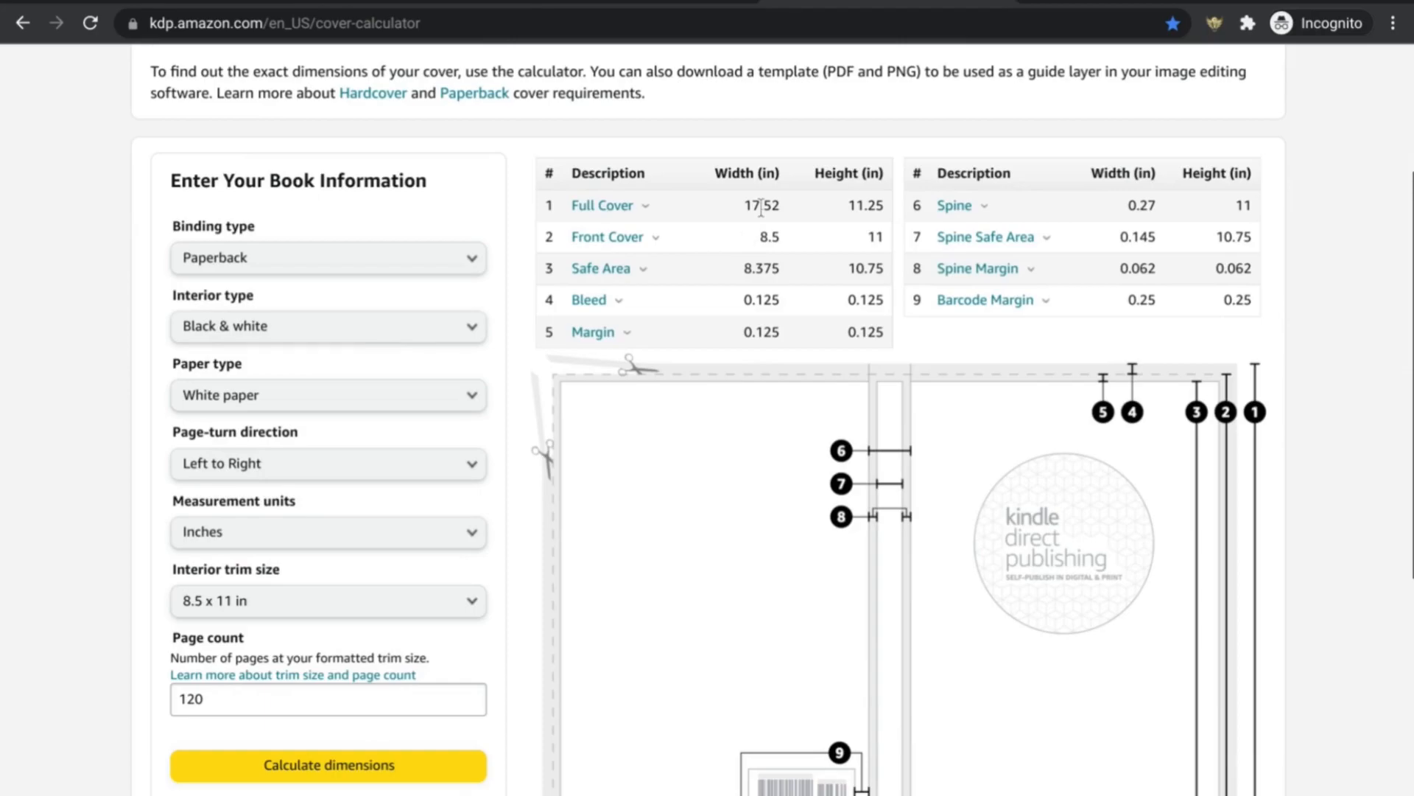
pyautogui.scroll(-1, 704, 401)
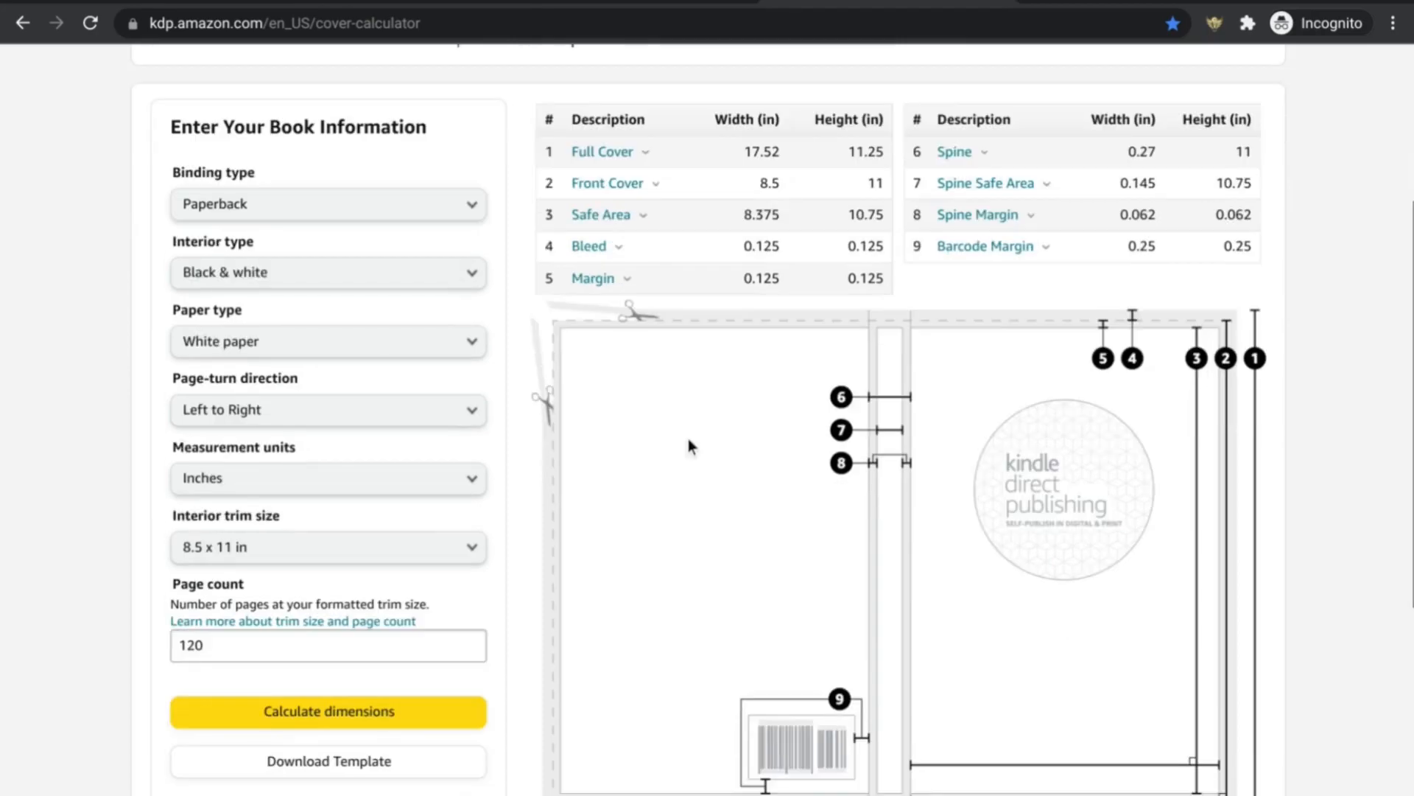
pyautogui.scroll(-1, 688, 439)
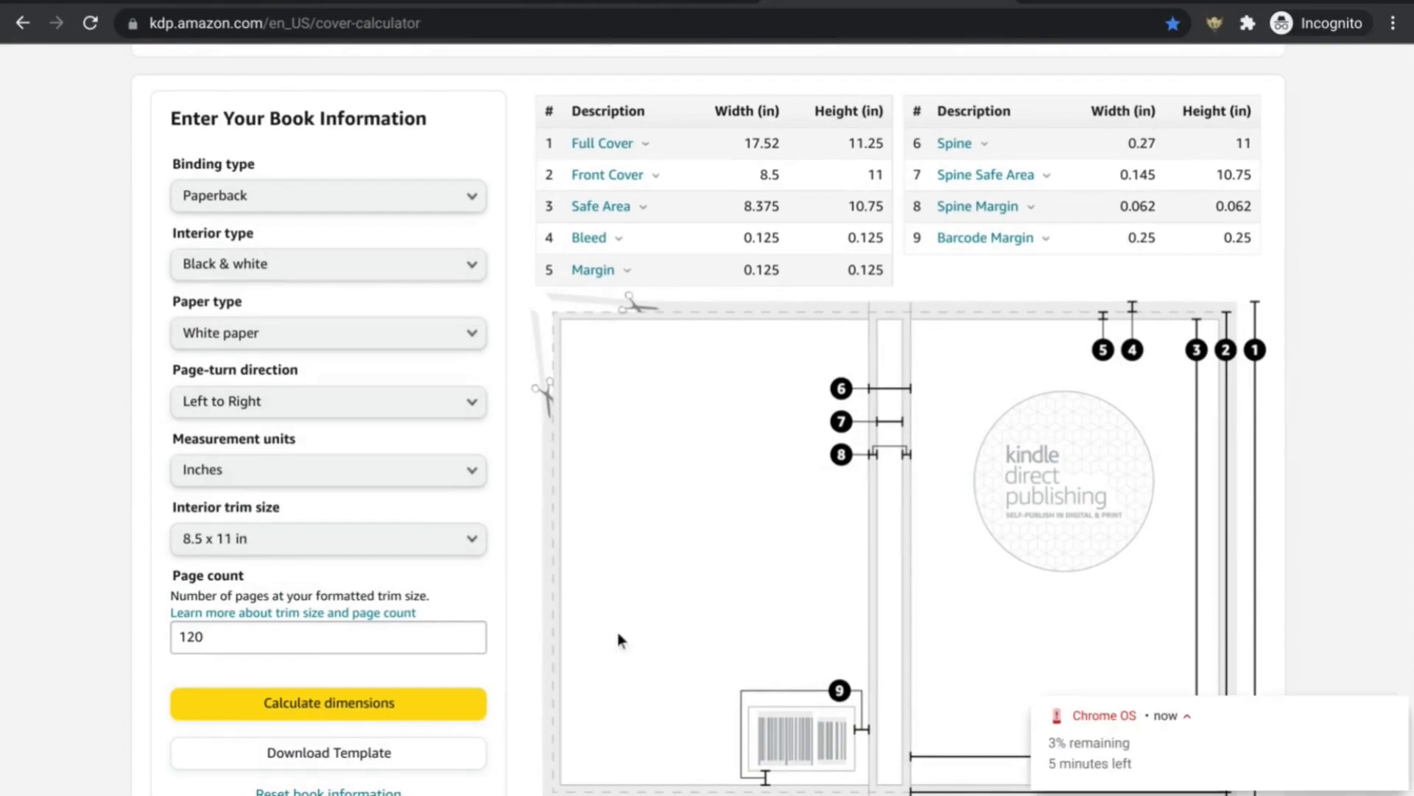
pyautogui.click(1397, 713)
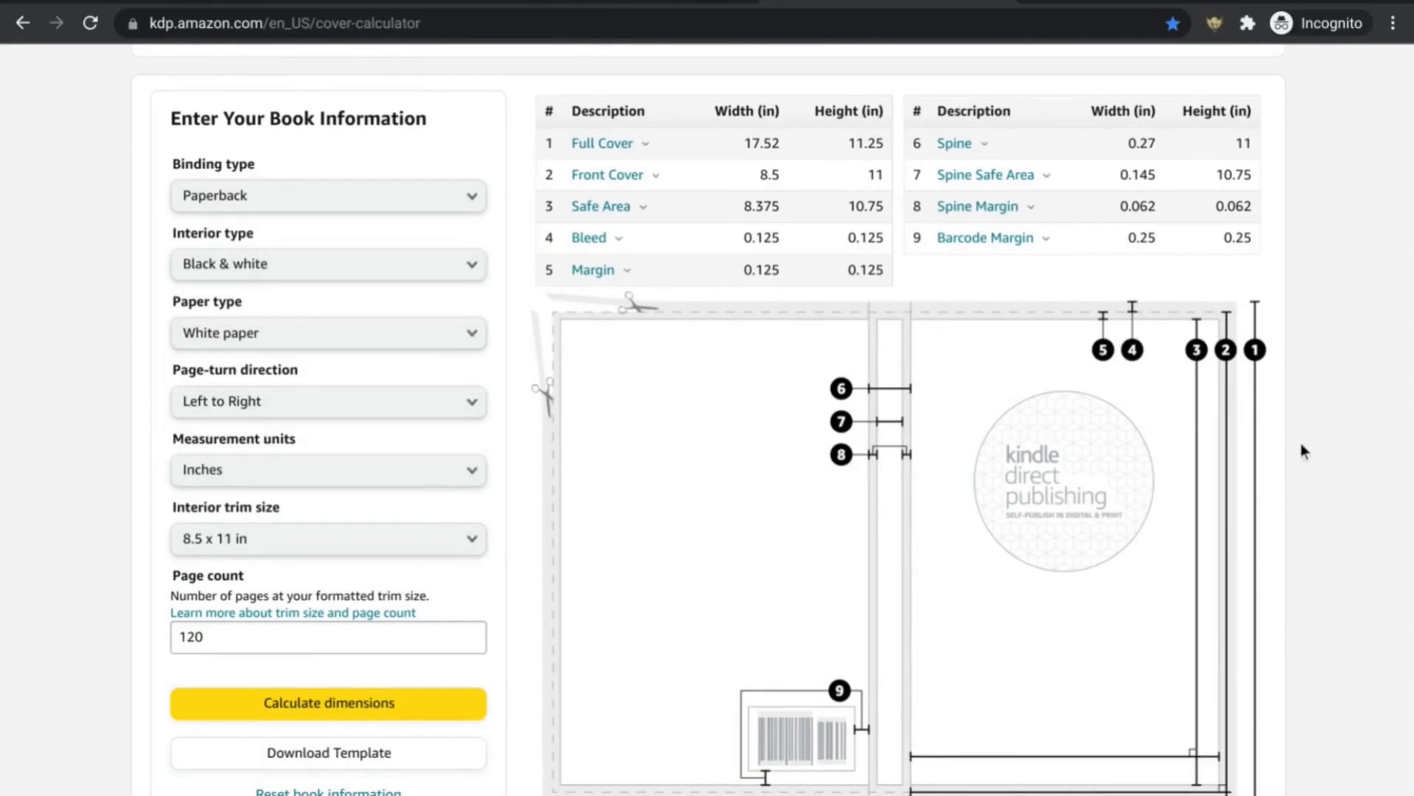
pyautogui.scroll(-2, 1301, 445)
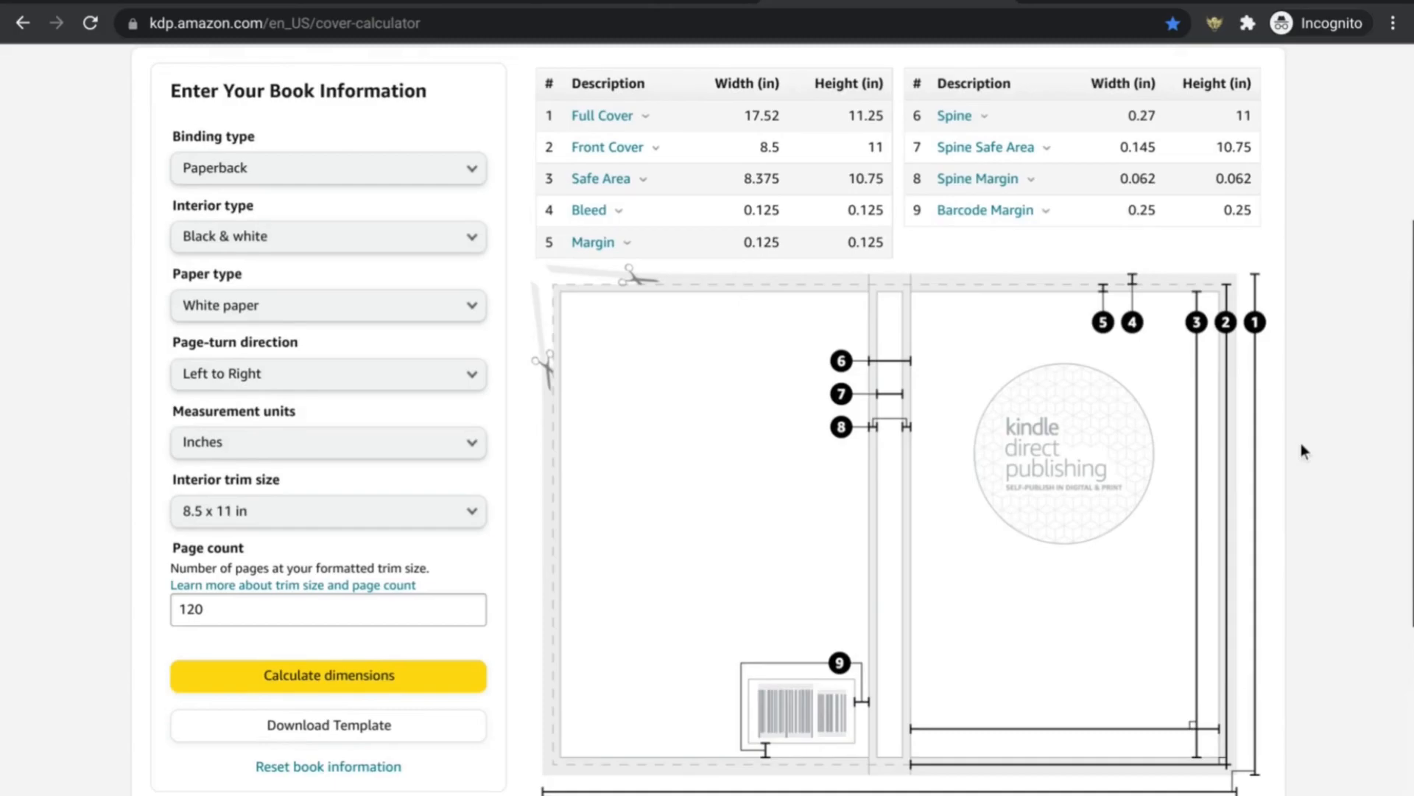